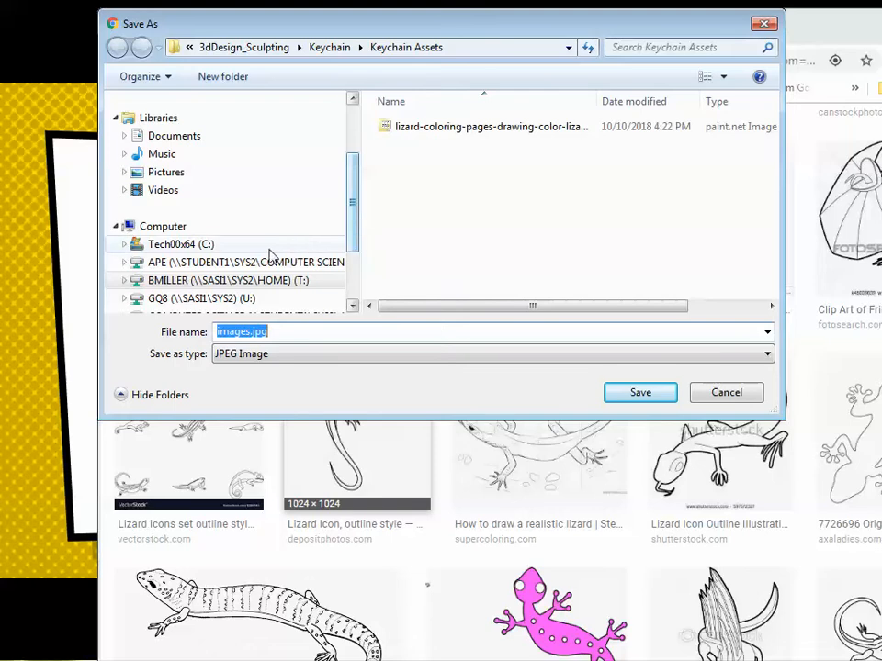
click(160, 280)
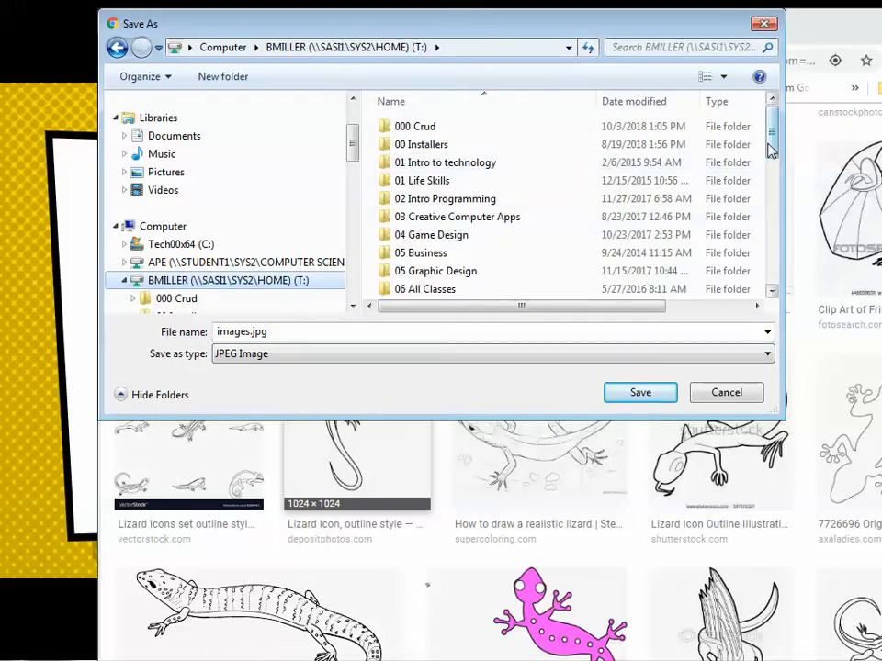
scroll(643, 184, down, 7)
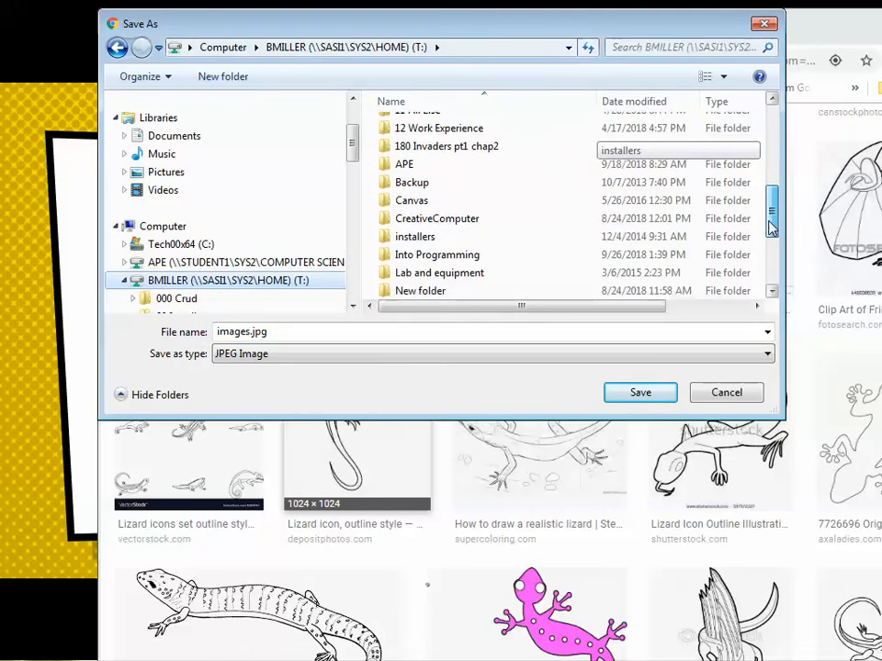
double_click(486, 221)
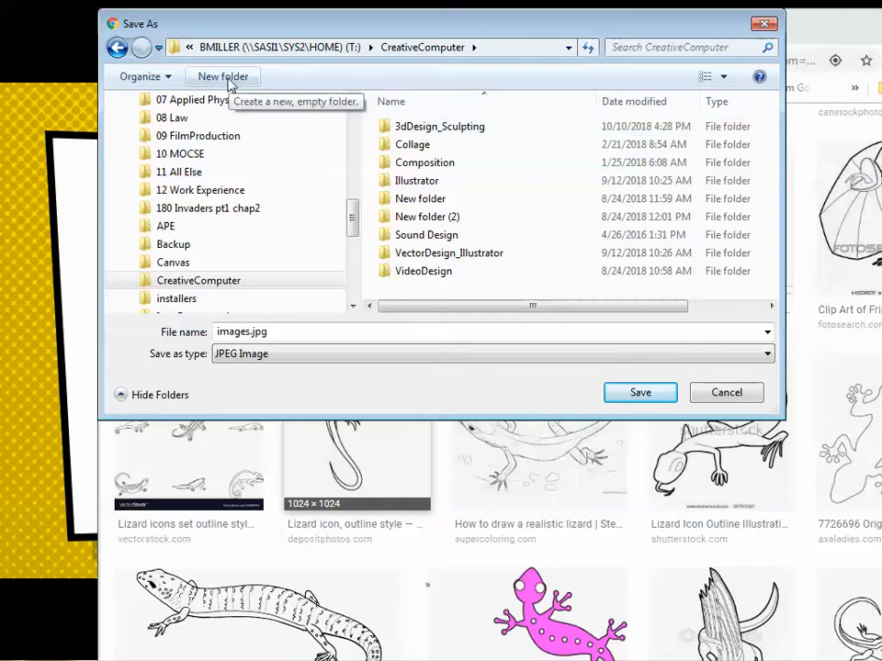
double_click(402, 131)
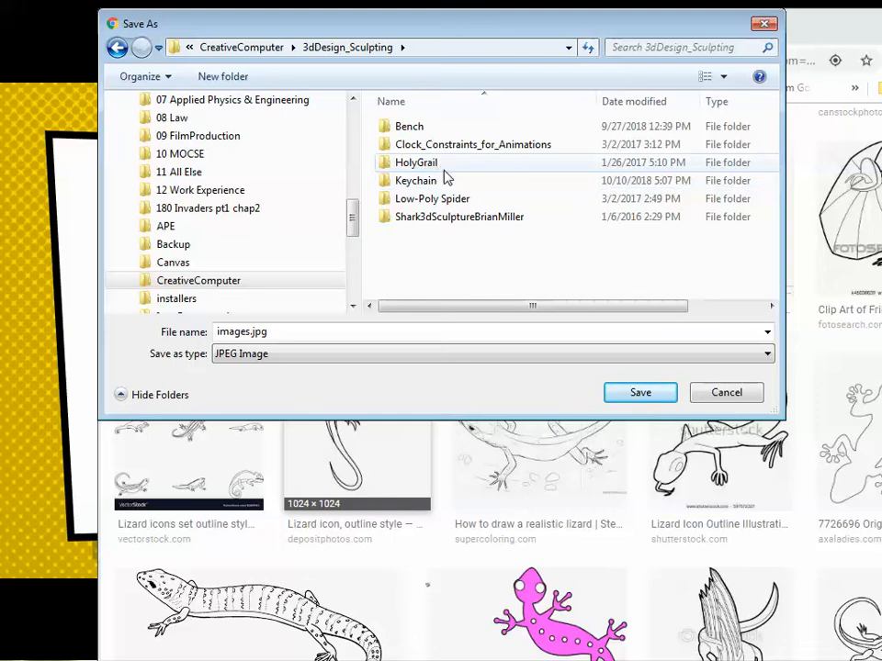
double_click(414, 185)
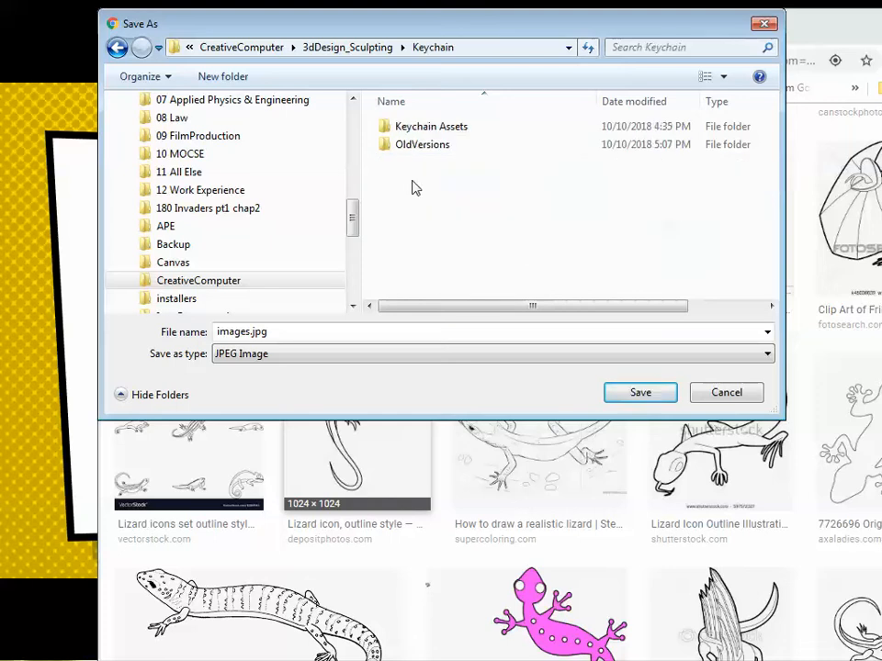
double_click(418, 131)
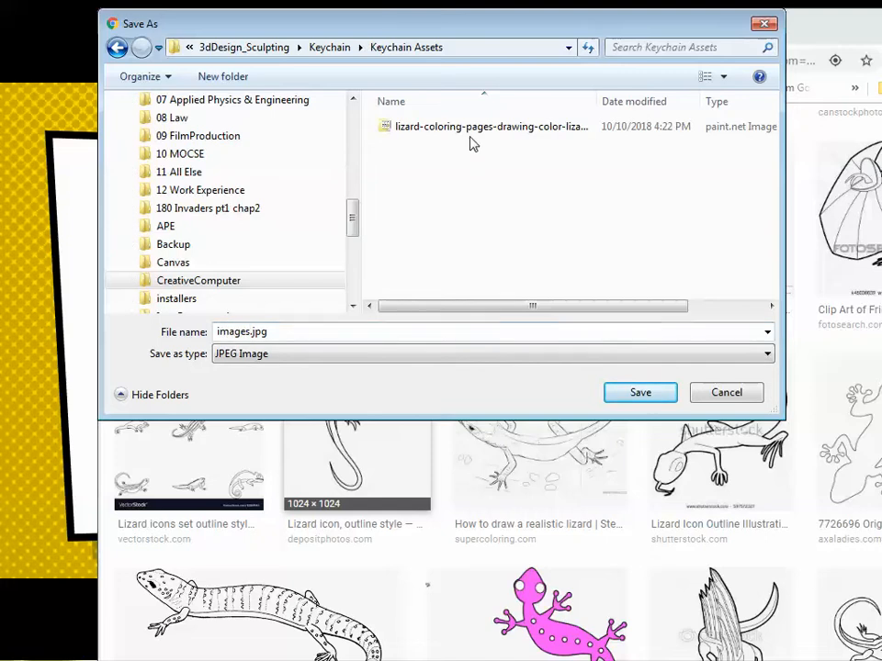
click(714, 401)
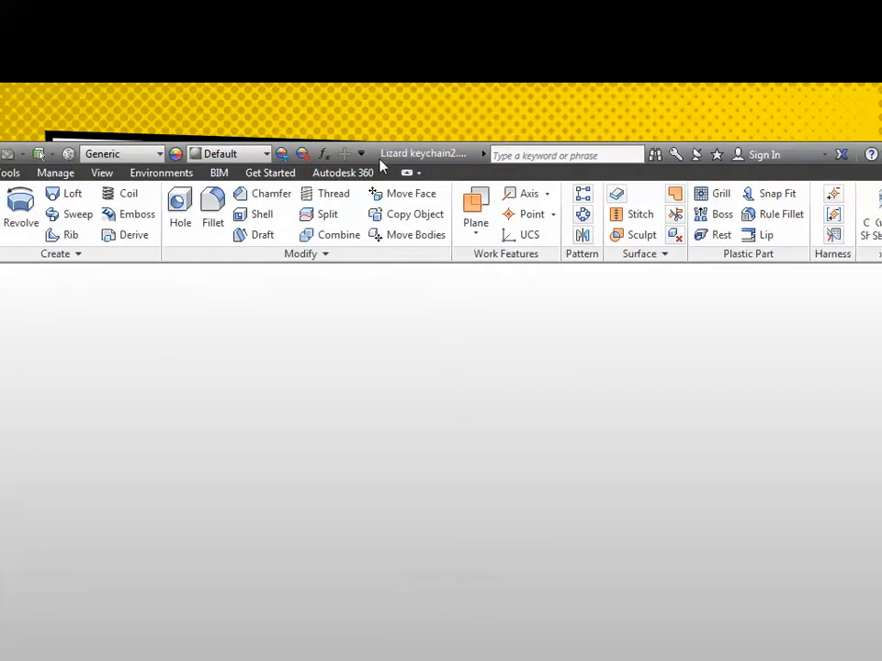
Step: Switch to Autodesk Inventor and create a new part from the metric Standard (mm).ipt template
click(812, 158)
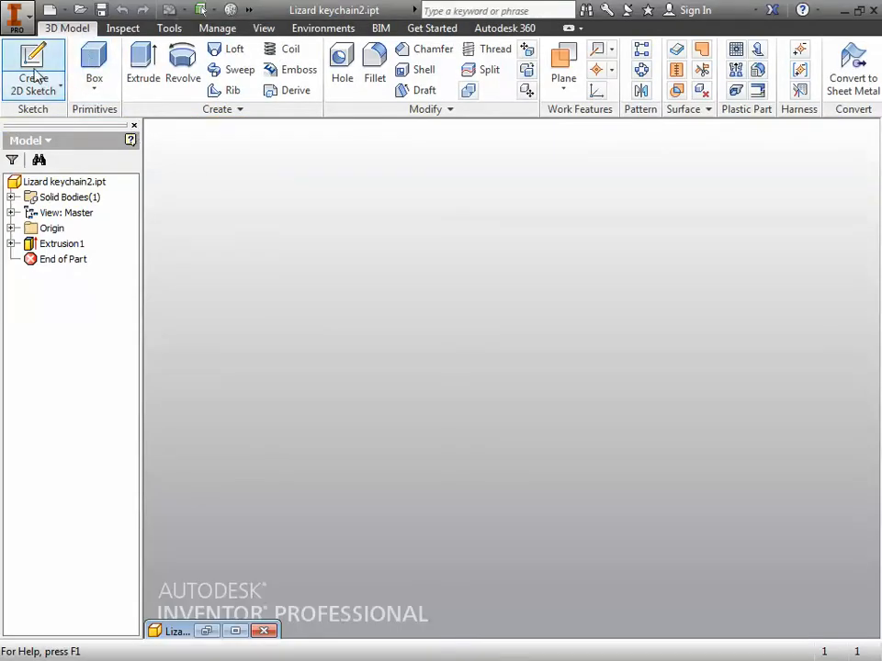
click(16, 17)
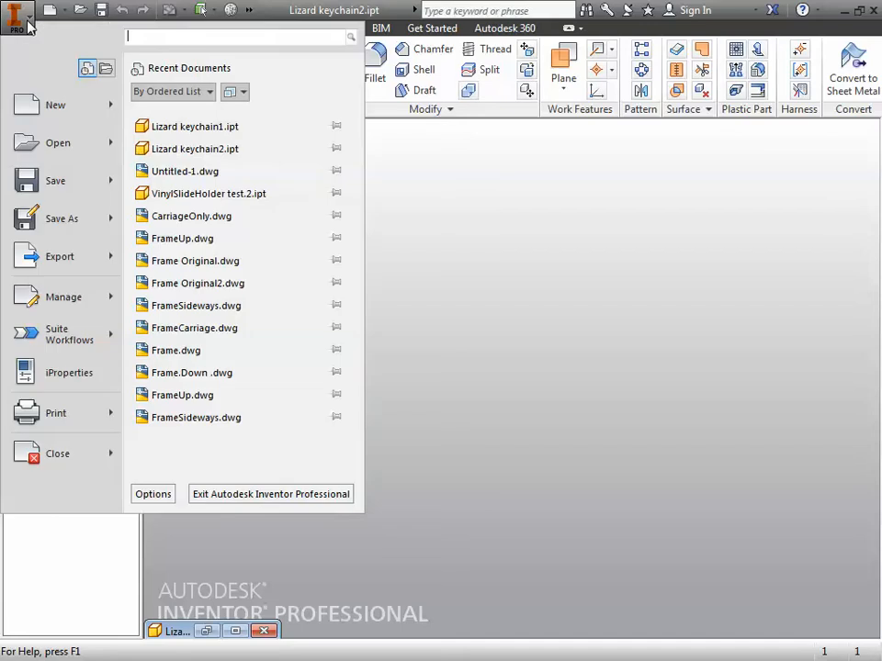
click(28, 104)
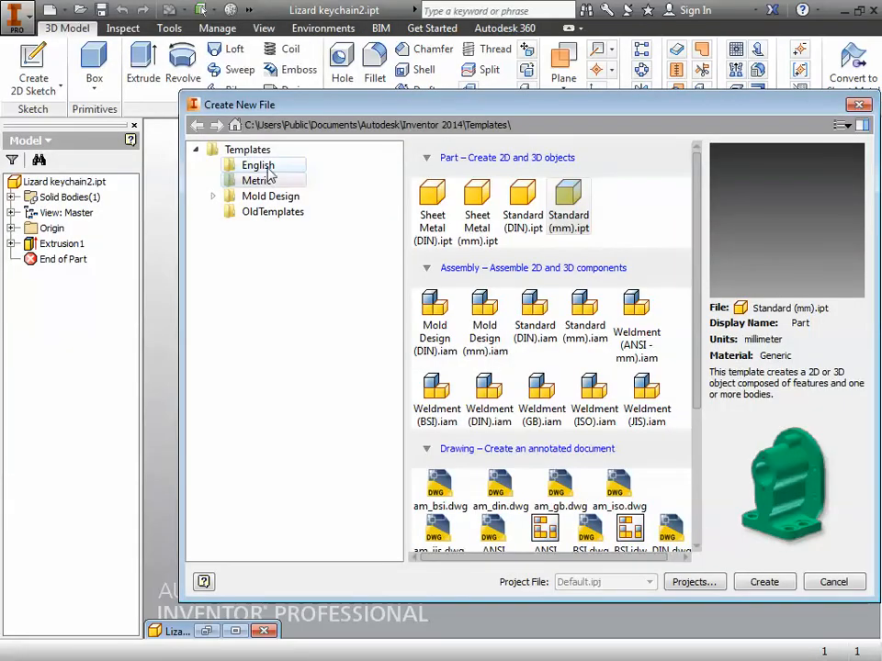
click(265, 167)
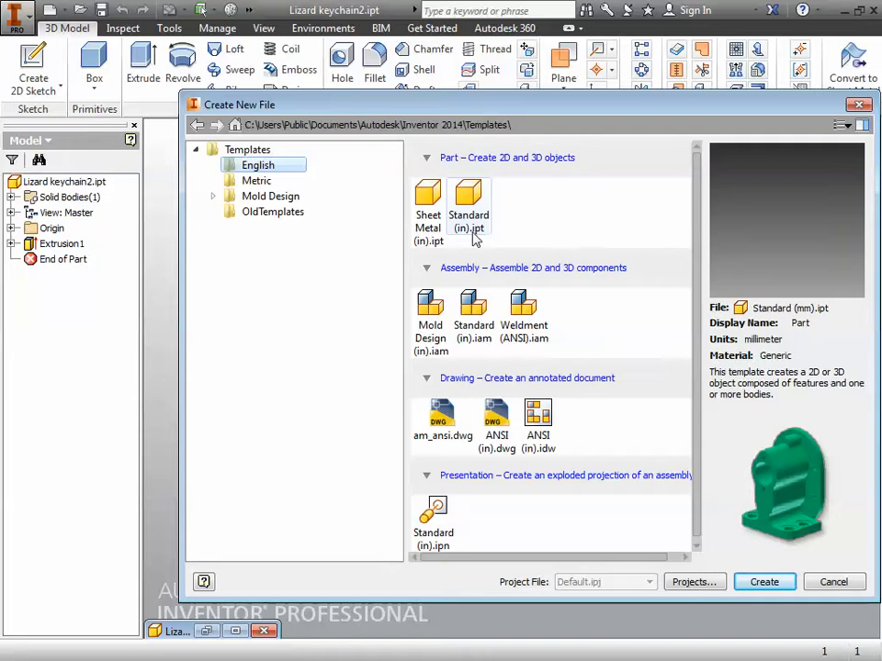
click(256, 182)
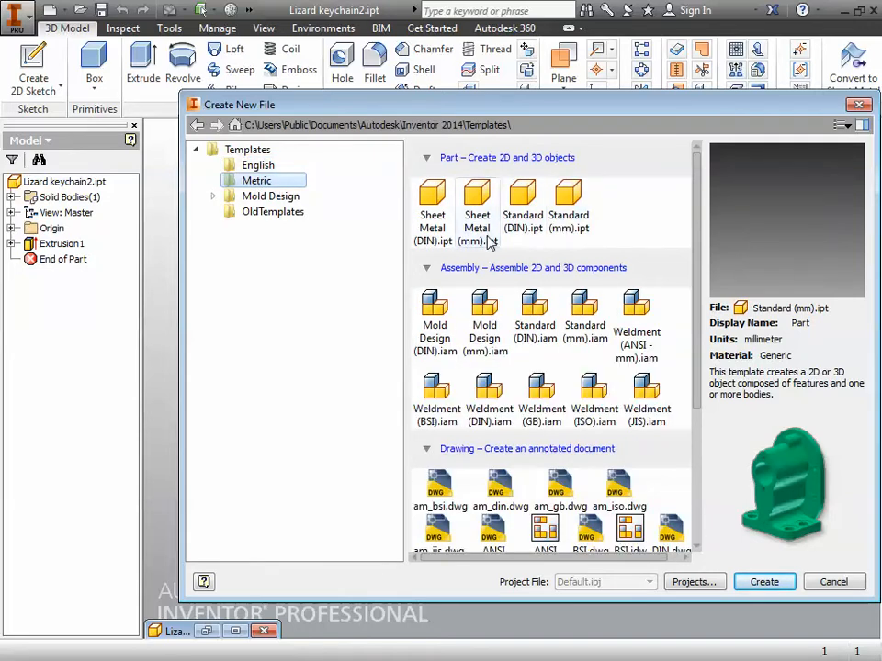
double_click(567, 220)
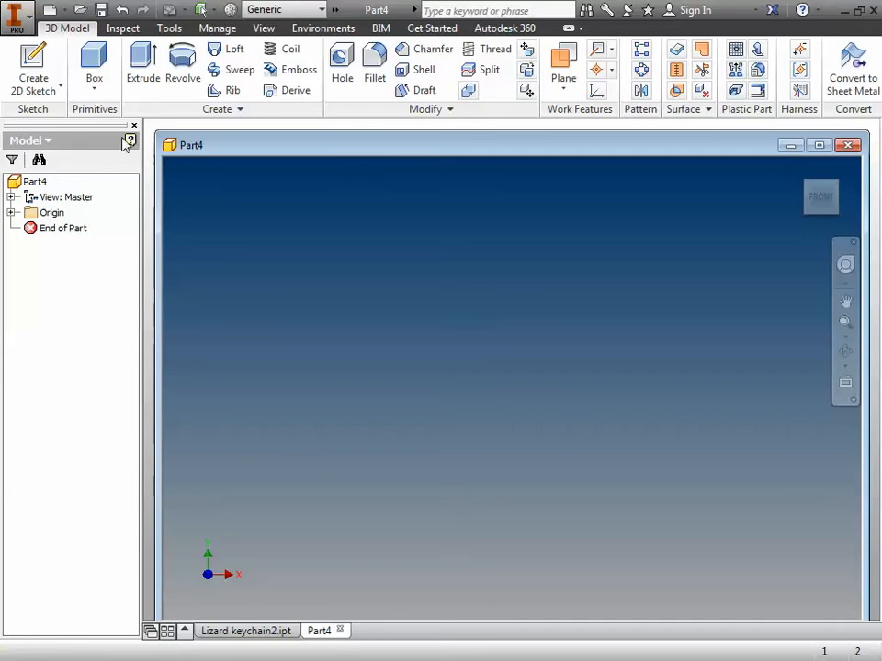
Step: Start saving the new part and set its location to CreativeComputer > 3dDesign_Sculpting > Keychain on the T: drive
click(101, 10)
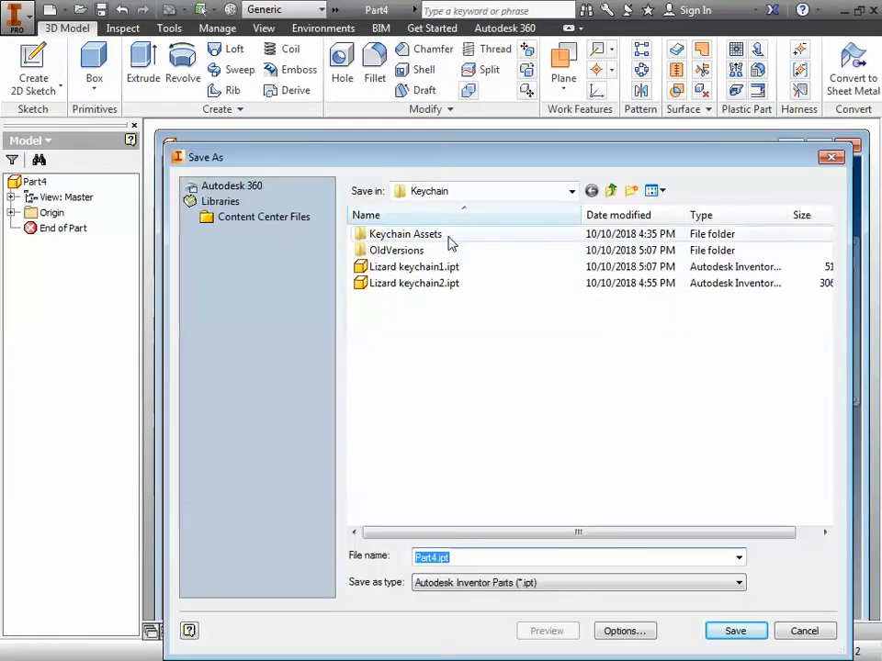
click(611, 191)
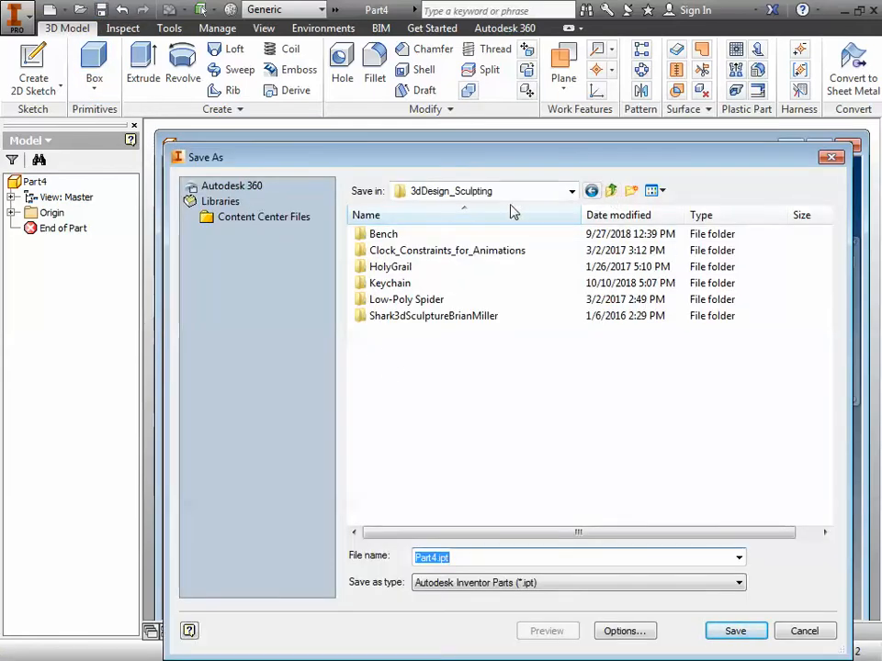
click(610, 190)
click(611, 190)
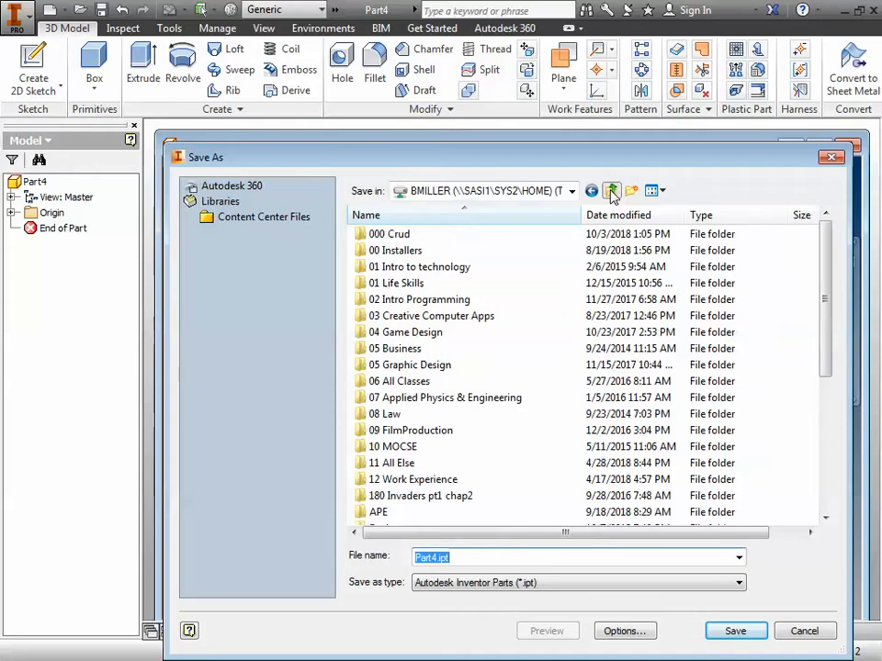
click(610, 190)
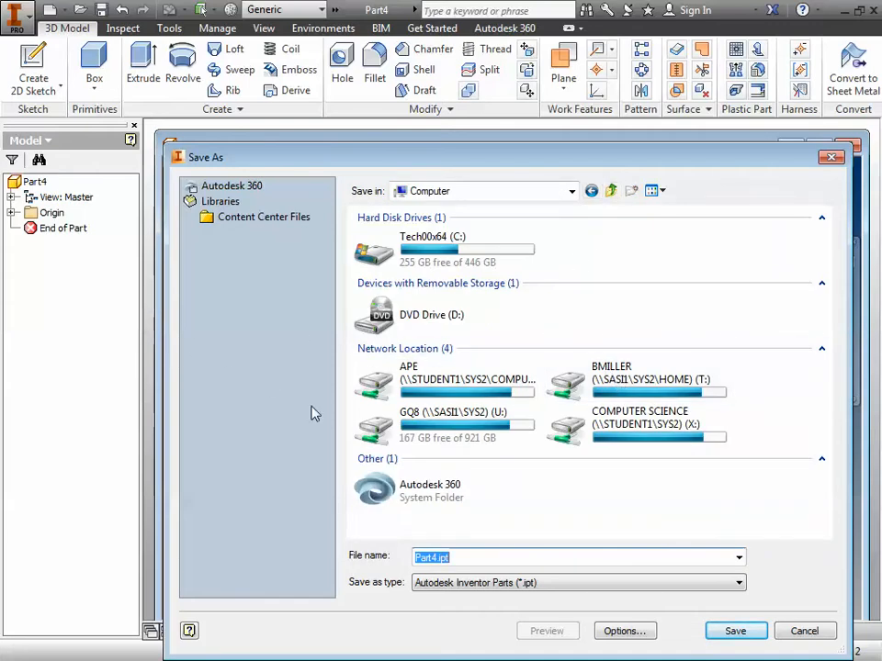
double_click(622, 386)
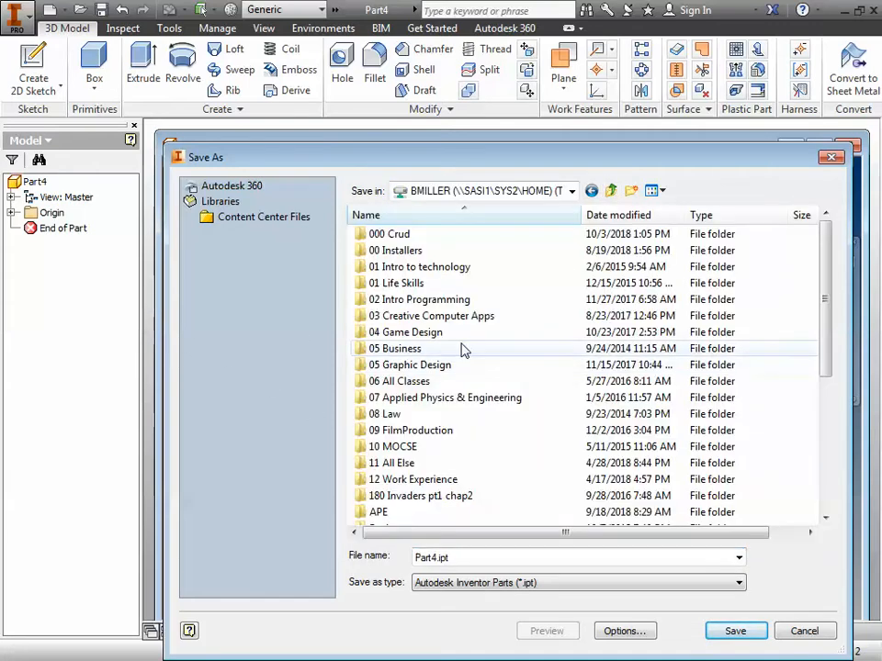
scroll(427, 407, down, 3)
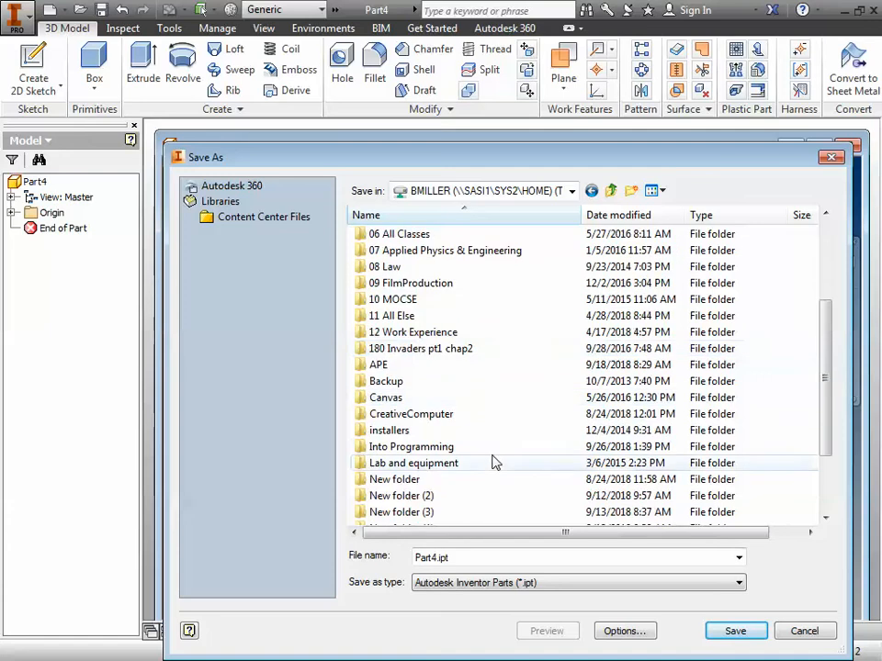
double_click(433, 417)
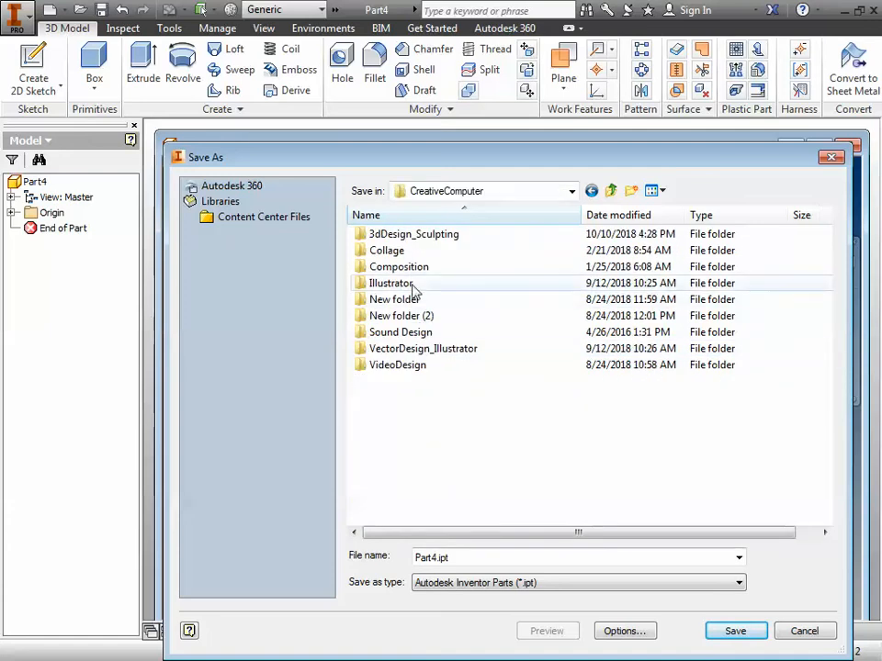
double_click(403, 236)
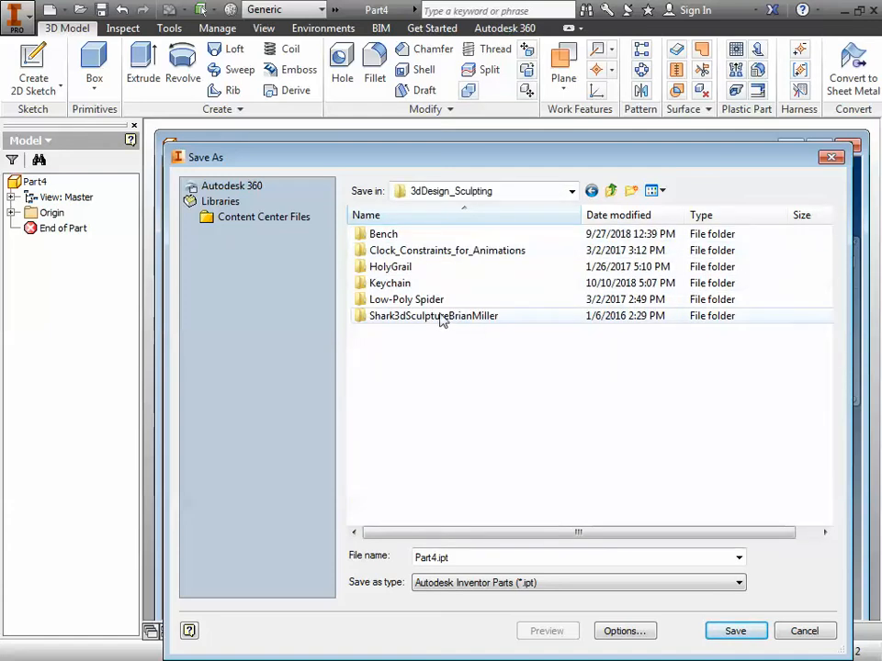
double_click(397, 284)
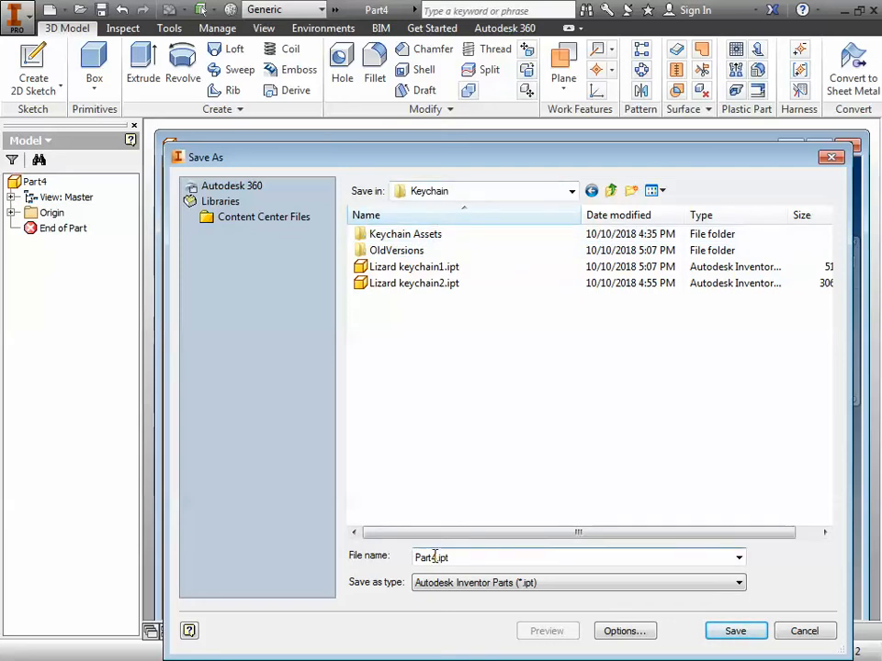
Step: Save the part as Lizard keychain1.ipt, replacing the existing file of that name
click(413, 283)
click(413, 268)
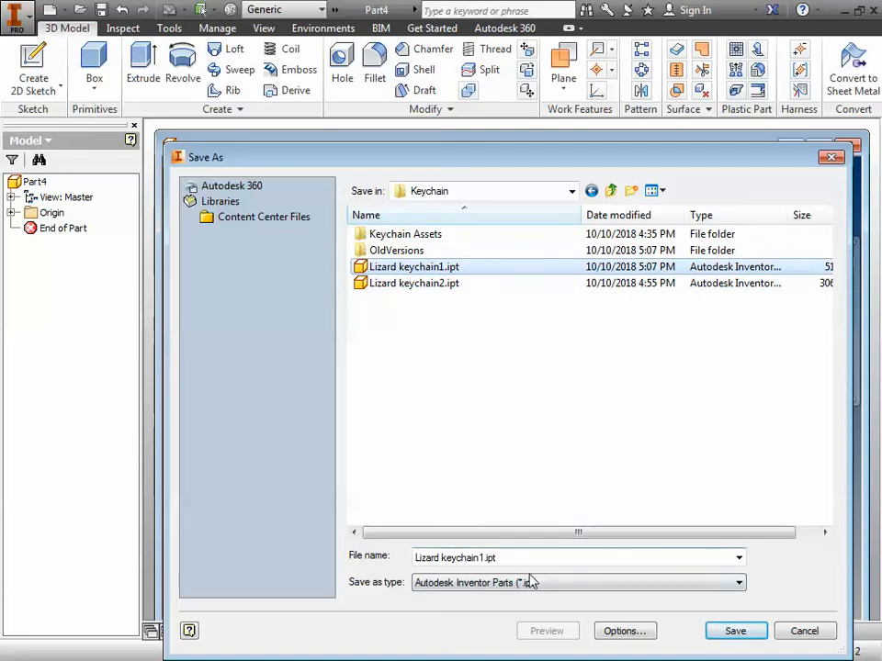
click(736, 632)
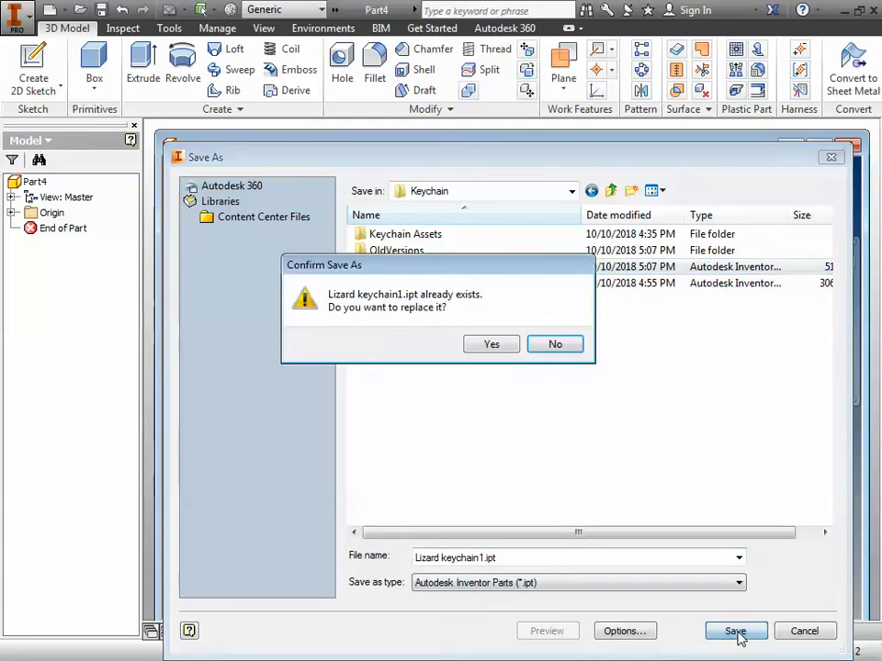
click(493, 347)
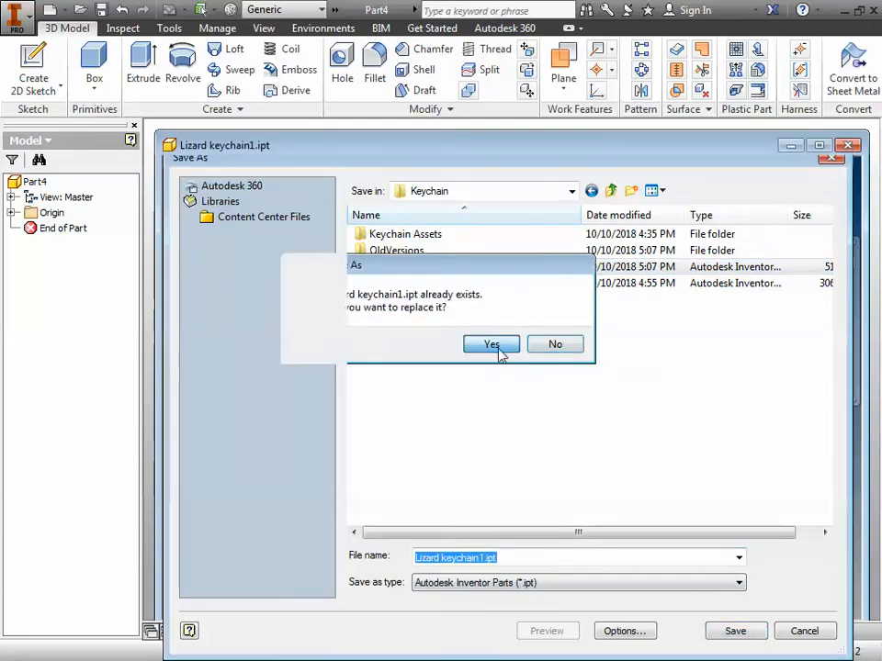
click(490, 344)
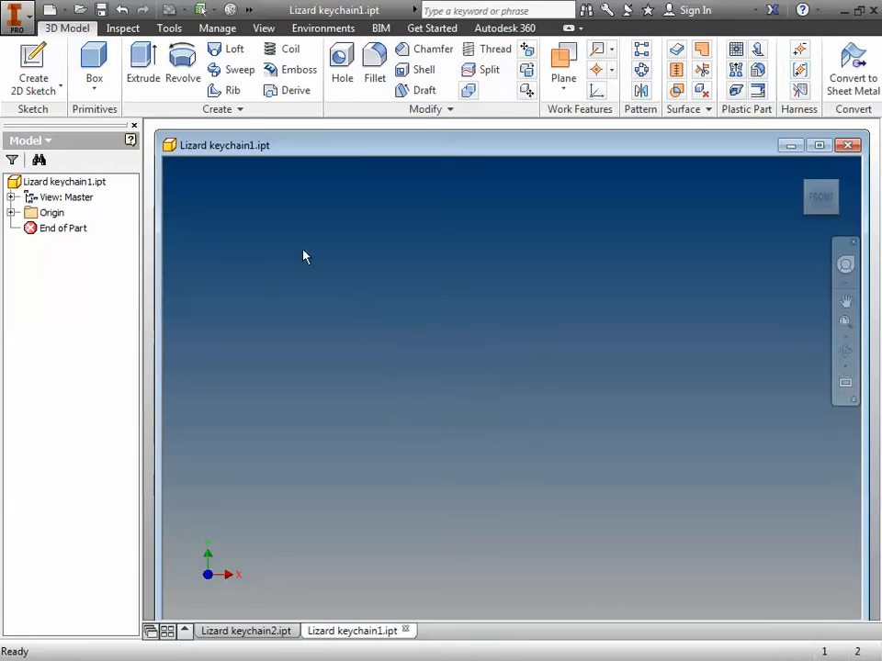
Step: Start a 2D sketch on the horizontal XZ origin plane
click(41, 91)
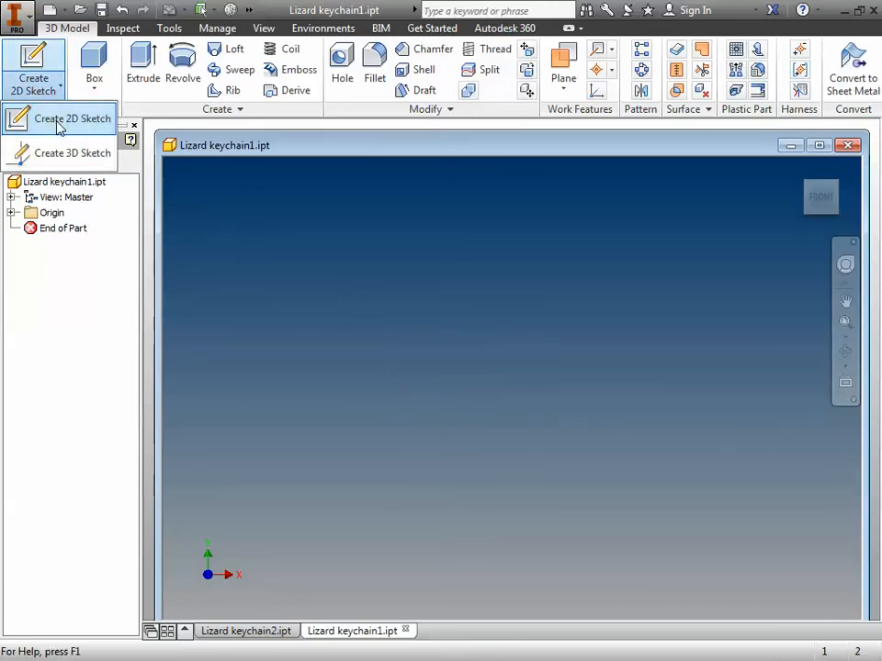
click(59, 128)
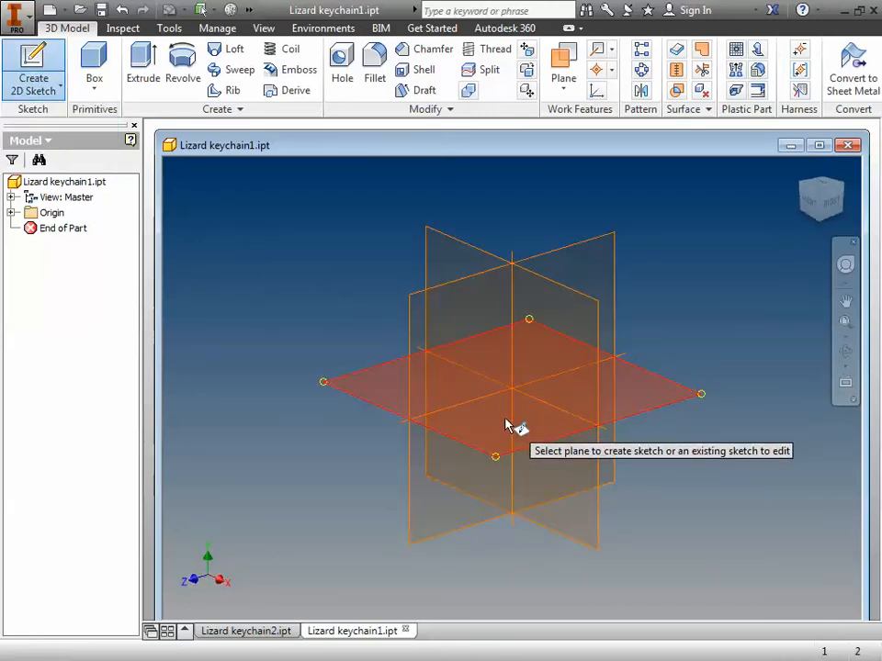
click(506, 445)
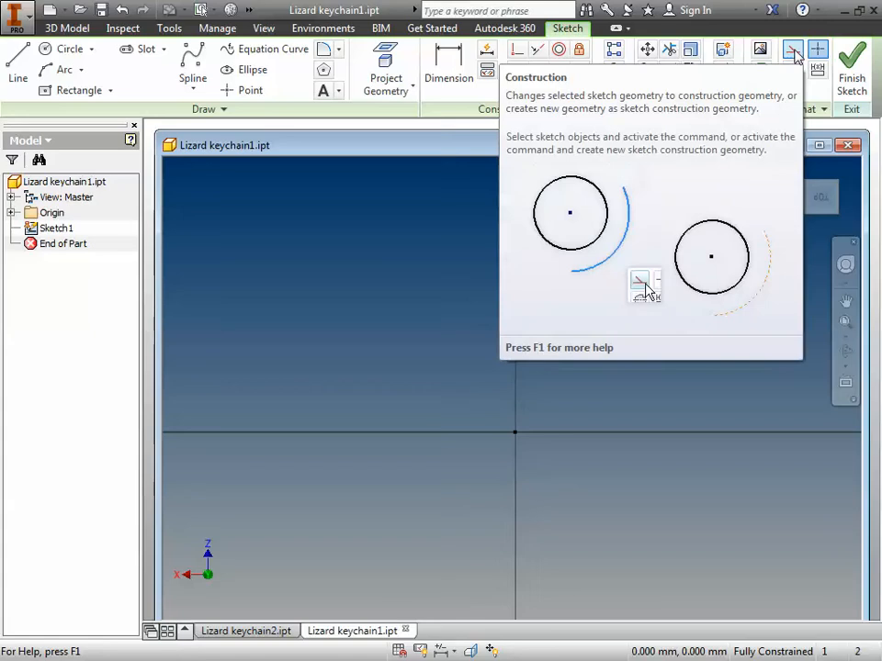
Step: Draw a 65 by 65 mm two-point center rectangle centered on the sketch origin
click(78, 91)
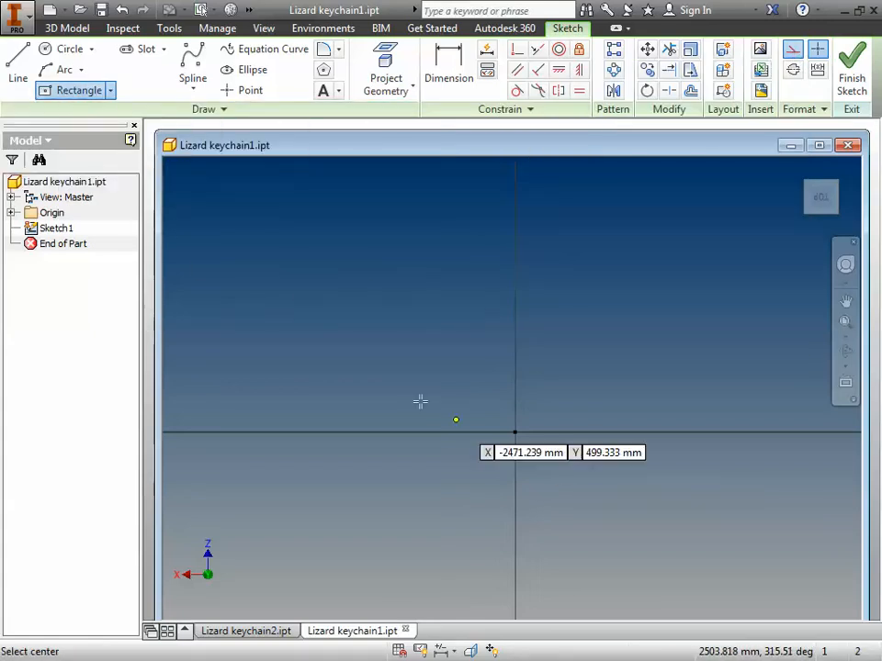
click(110, 91)
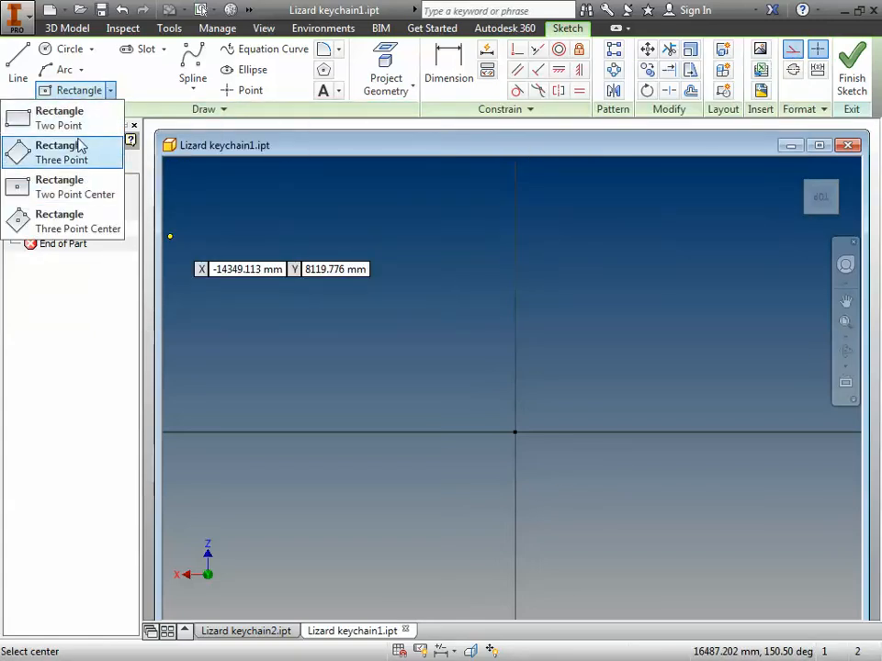
click(66, 193)
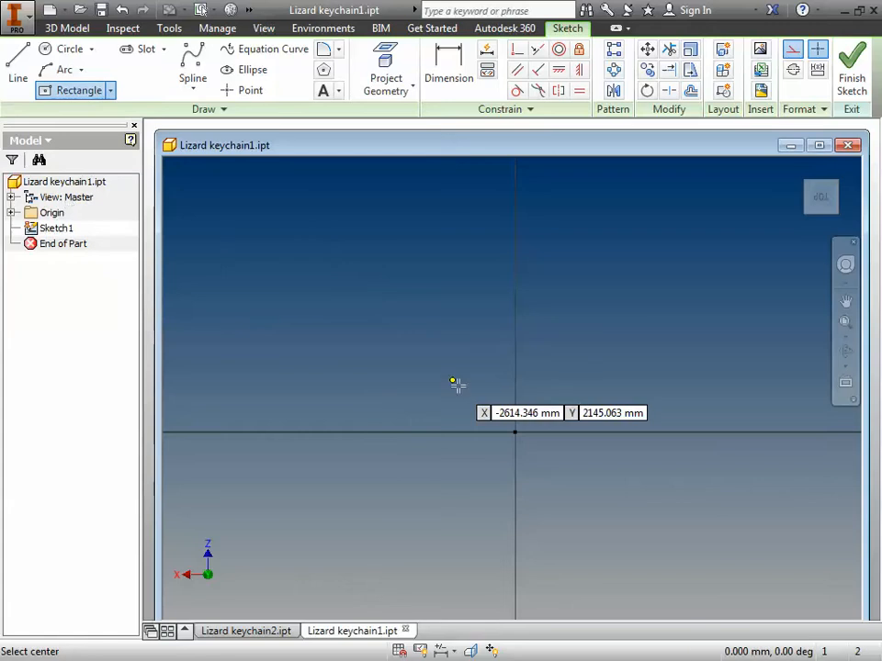
click(515, 432)
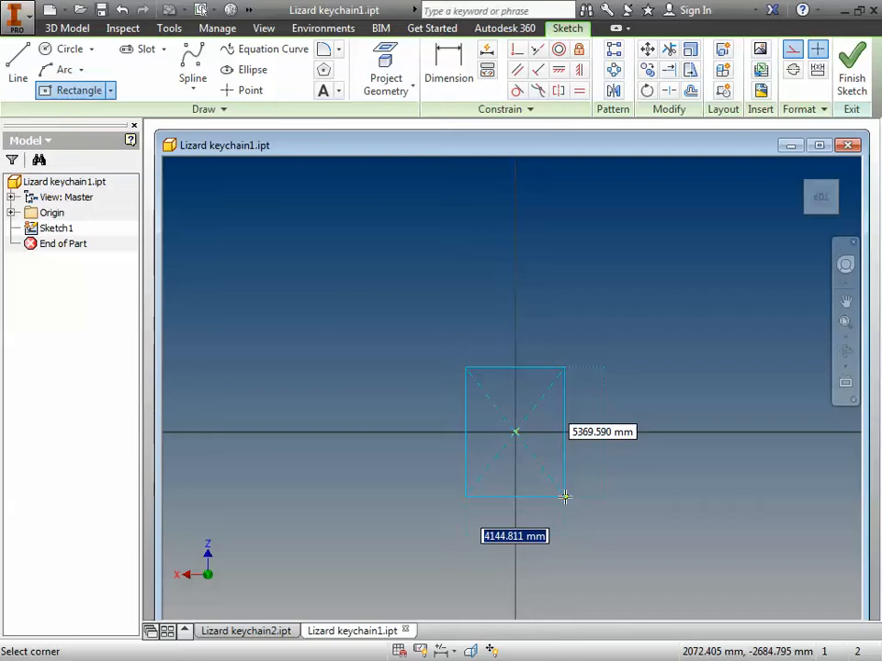
text(65)
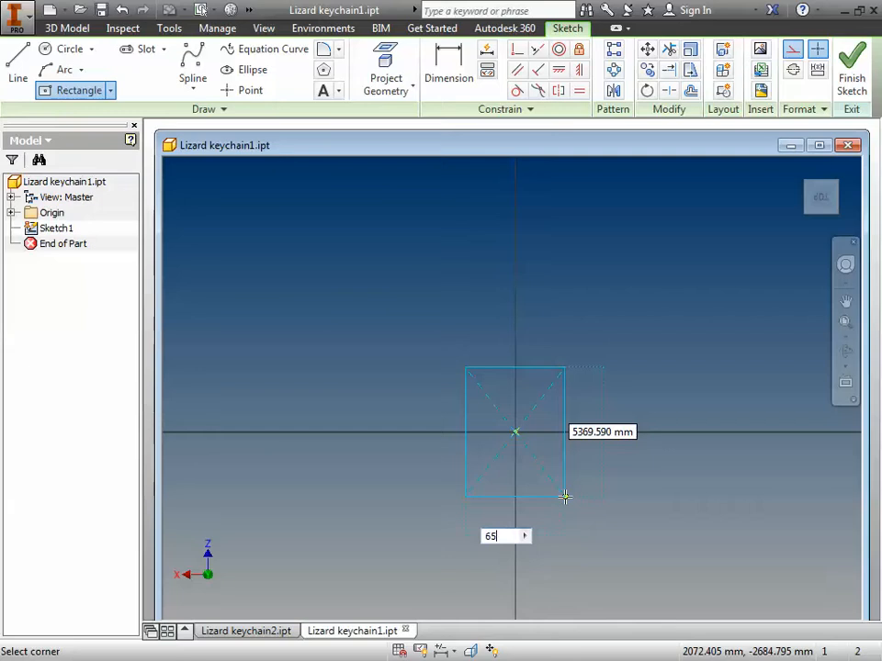
key(Tab)
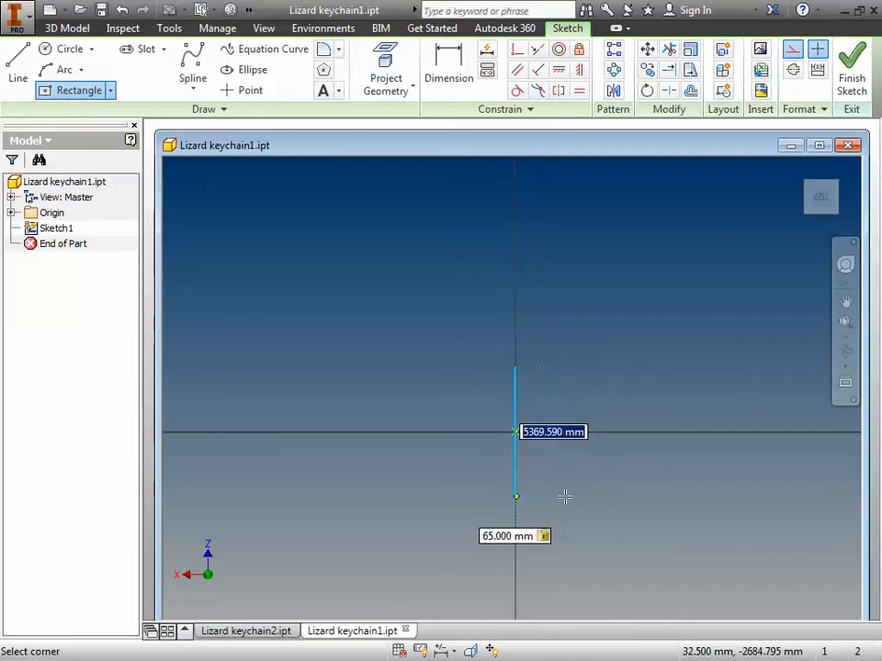
text(6)
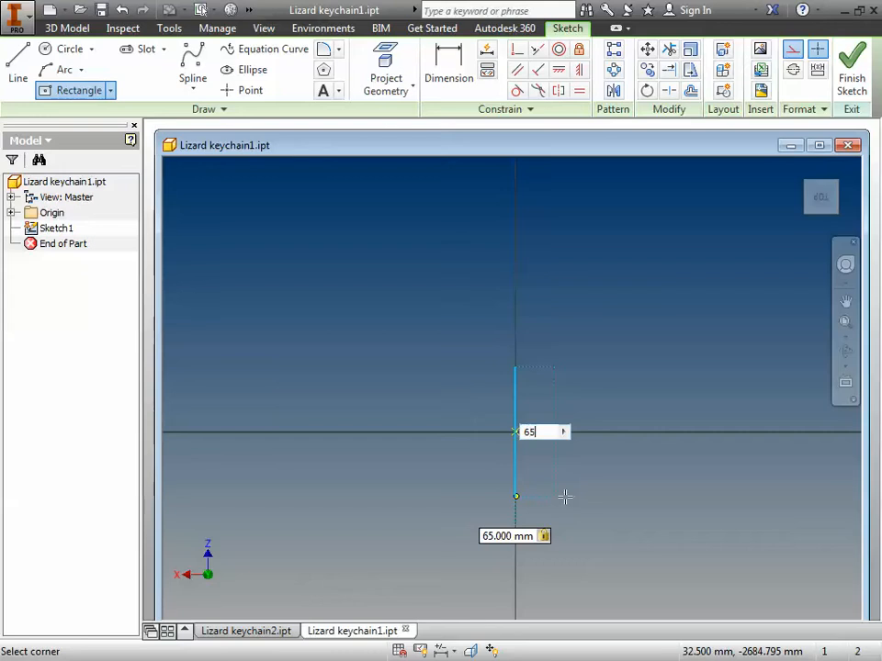
text(5)
key(Tab)
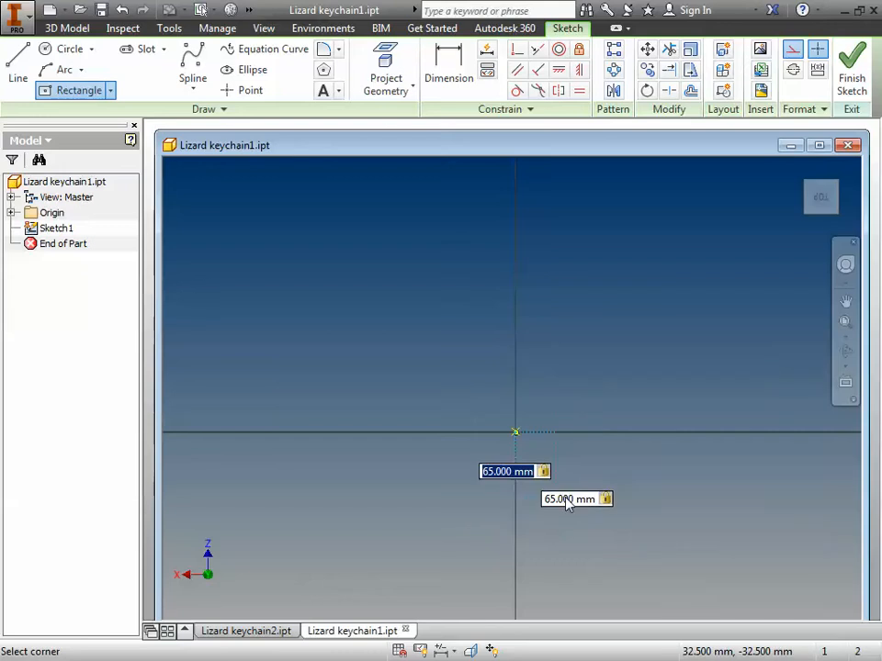
key(Return)
Step: Examine the new square around the origin up close
scroll(565, 497, up, 6)
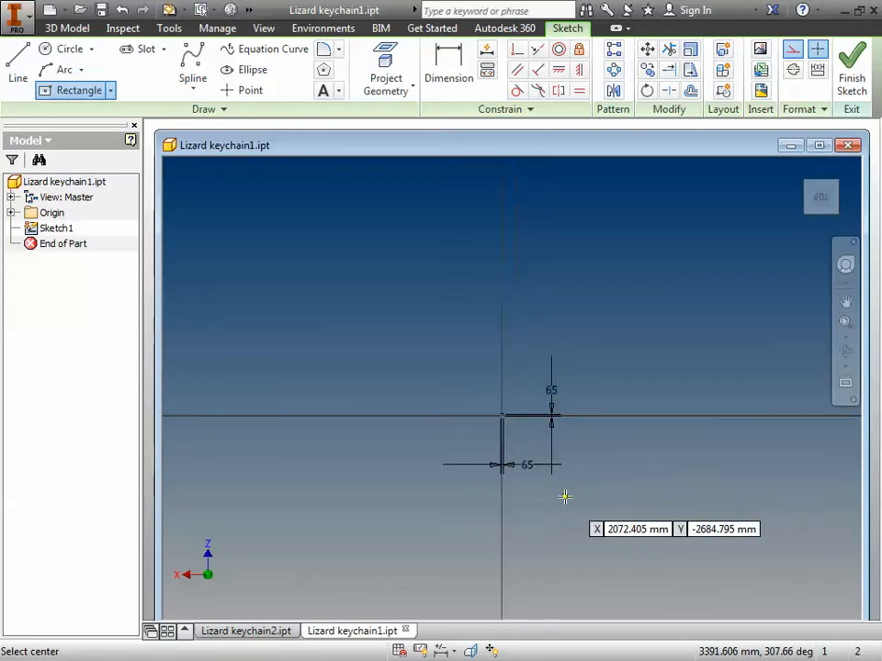
scroll(478, 444, down, 4)
scroll(450, 395, up, 5)
scroll(436, 342, up, 3)
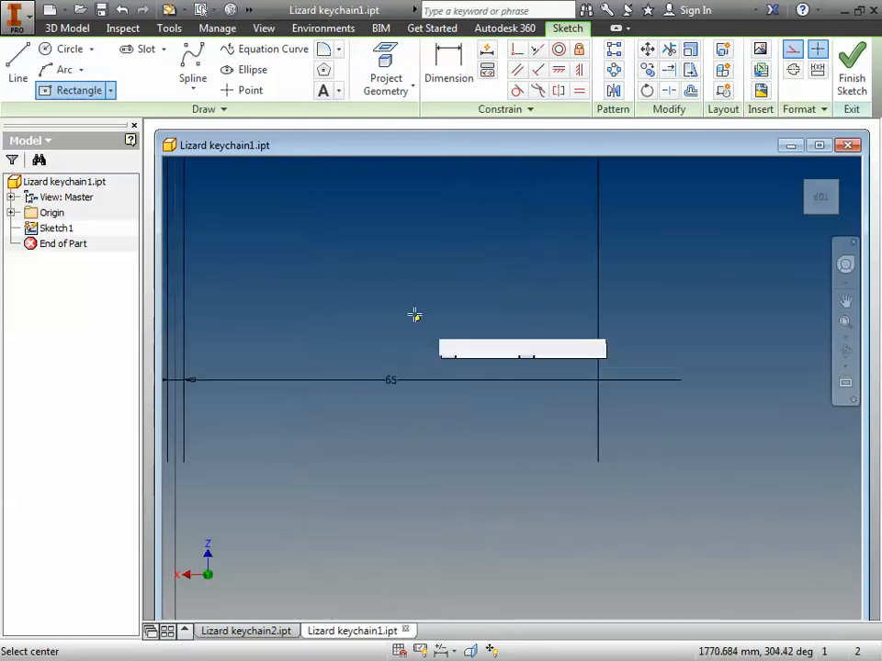
mouse_move(423, 315)
middle_down()
mouse_move(480, 366)
mouse_move(726, 518)
middle_up()
scroll(708, 503, up, 3)
mouse_move(453, 298)
middle_down()
mouse_move(724, 656)
mouse_move(708, 658)
middle_up()
scroll(663, 446, up, 4)
mouse_move(610, 423)
middle_down()
mouse_move(646, 620)
mouse_move(754, 596)
middle_up()
middle_drag(624, 315, 710, 656)
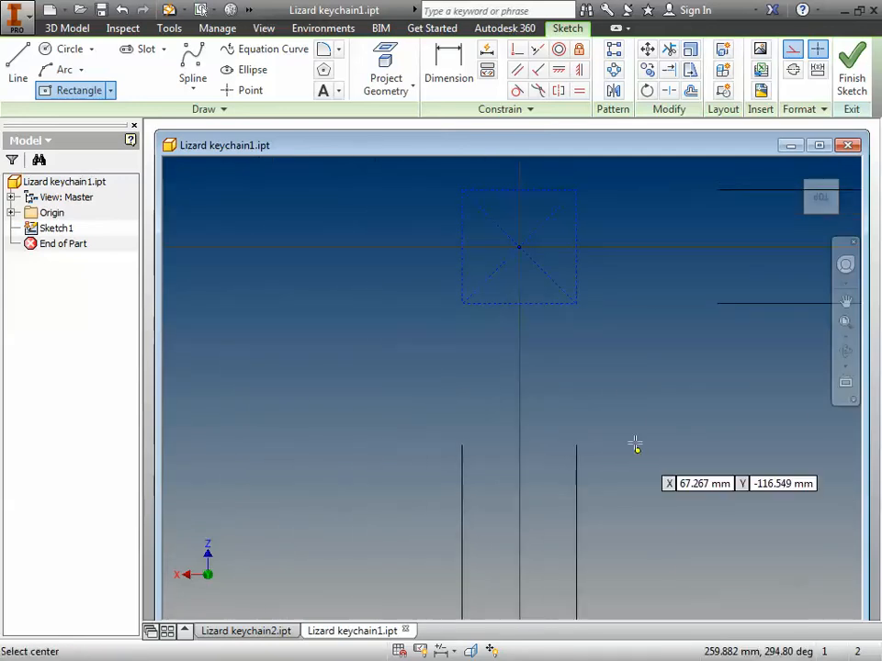
middle_drag(633, 444, 592, 639)
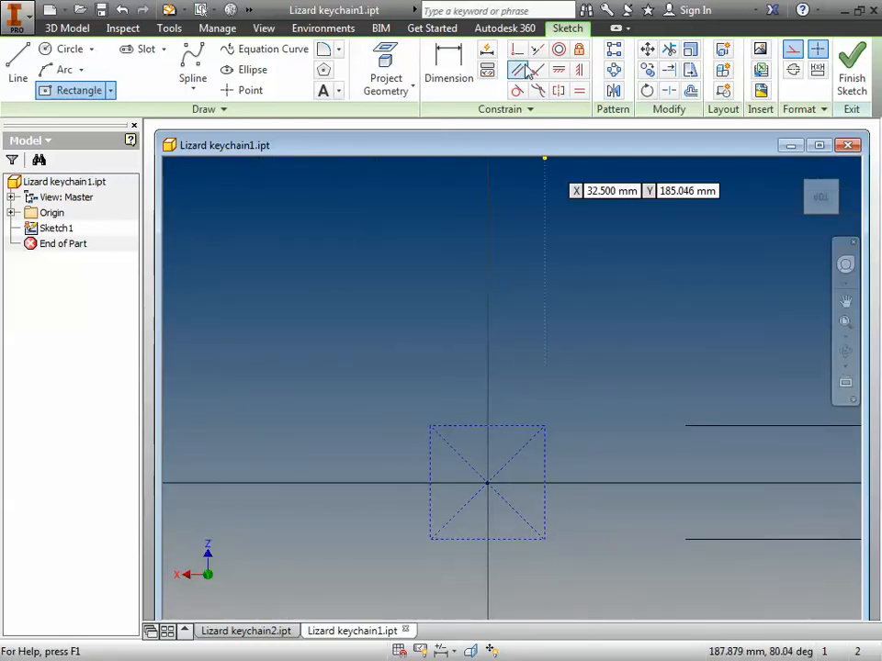
Step: Try to add a width dimension to the square's upper edge
click(448, 69)
click(475, 428)
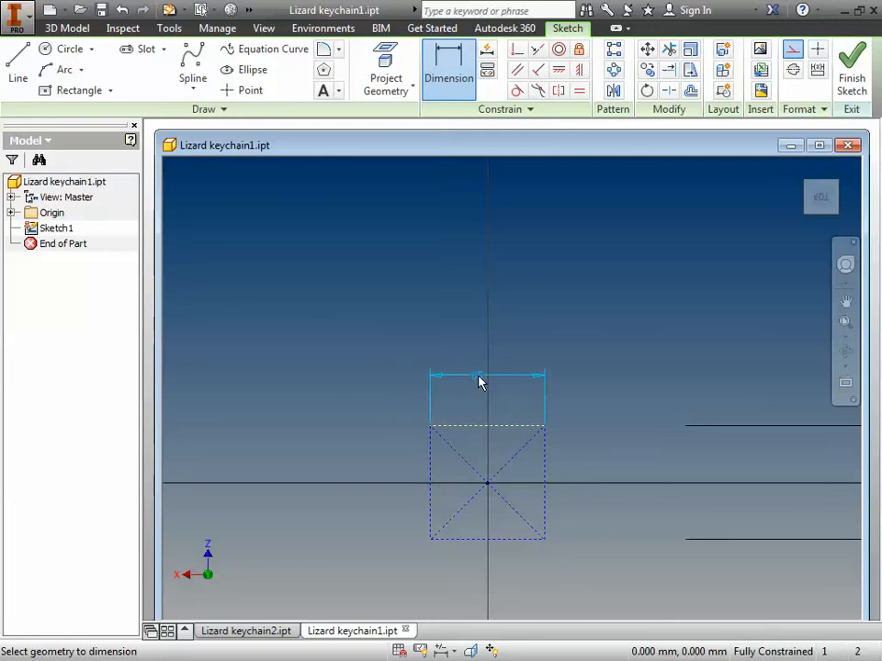
click(493, 357)
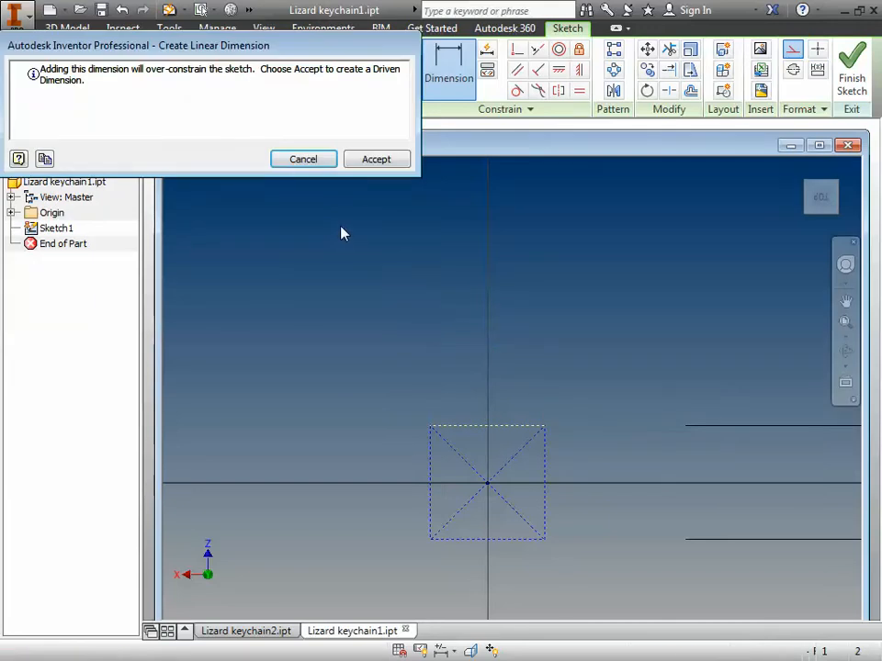
click(300, 162)
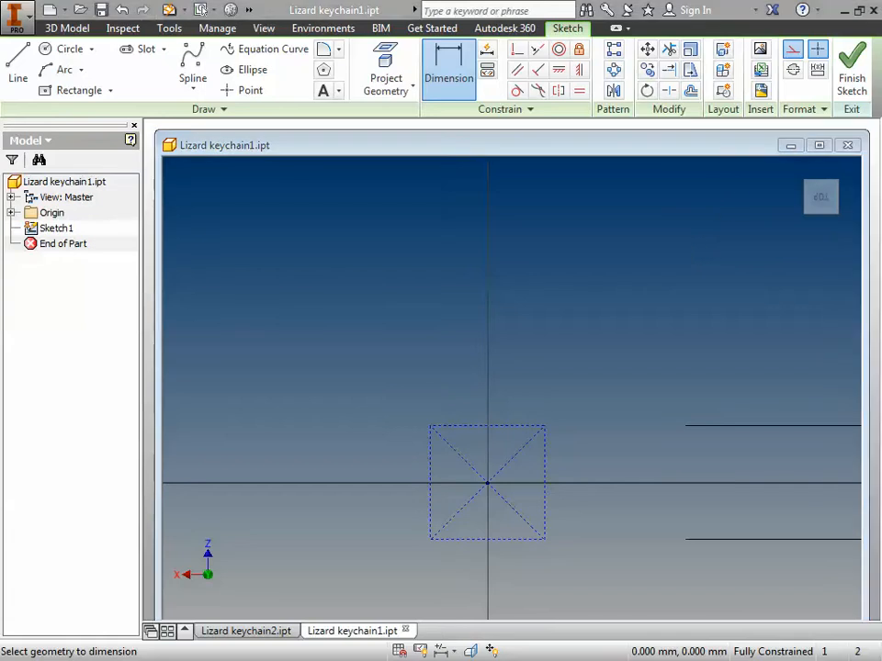
key(Escape)
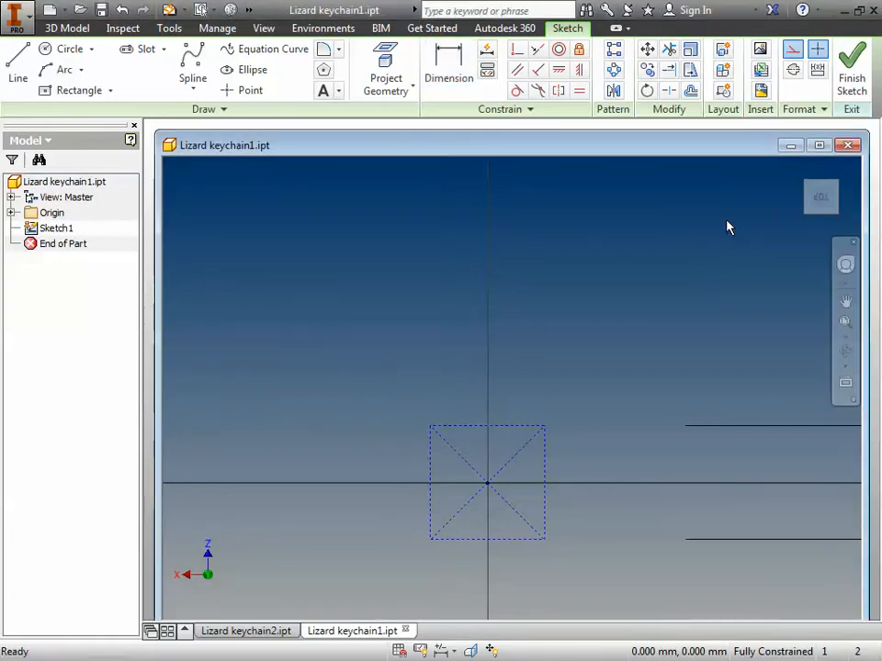
Step: Insert the image lizard-coloring-pages-drawing-color-lizards-cute.jpg from Keychain Assets as a linked image, placing it over the square
click(761, 52)
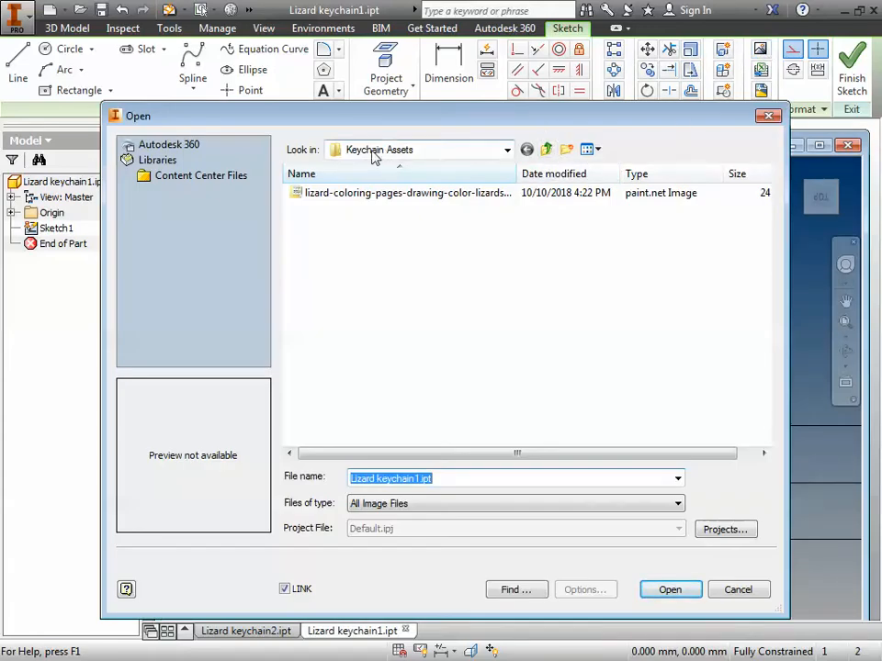
click(336, 194)
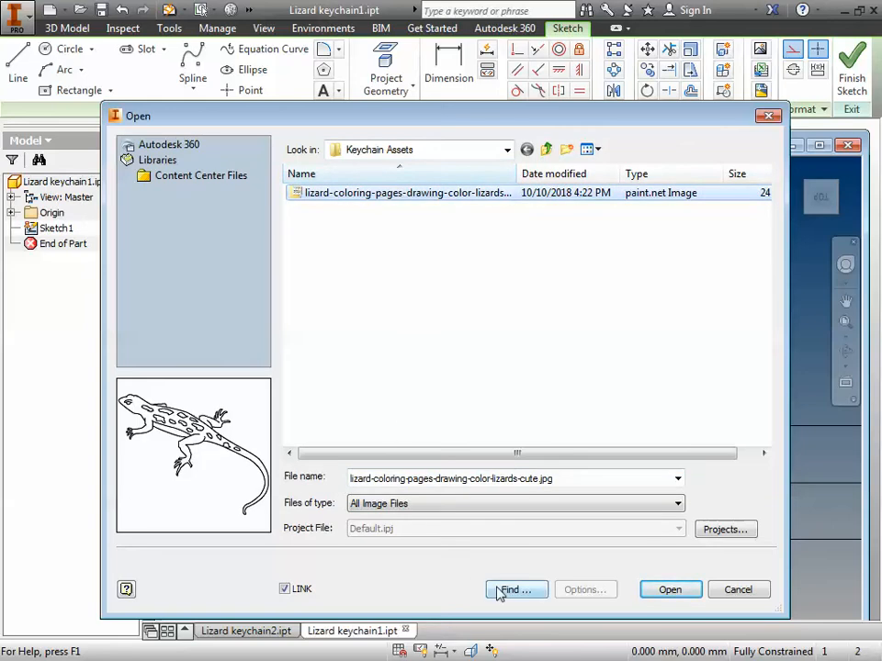
click(669, 589)
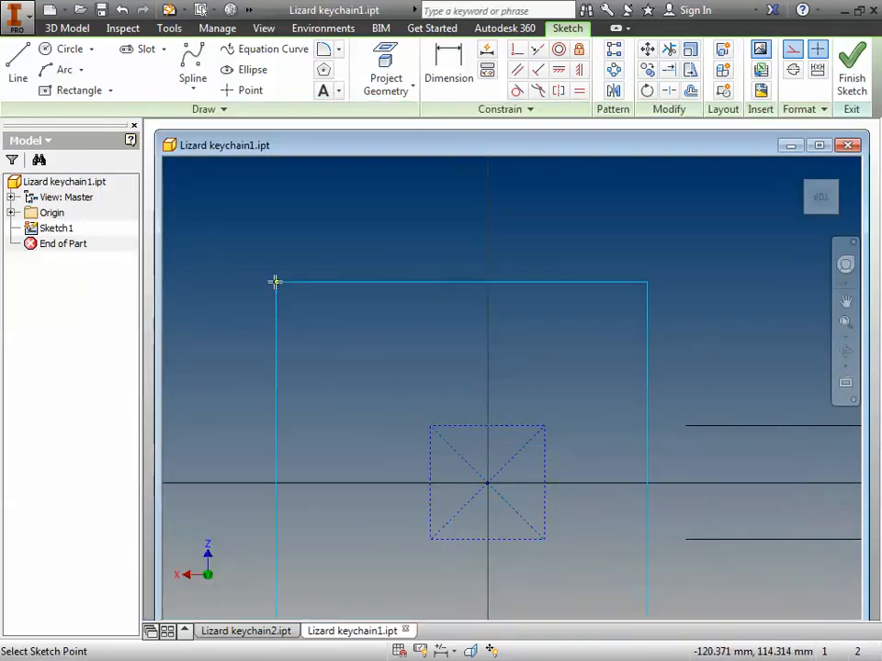
click(271, 205)
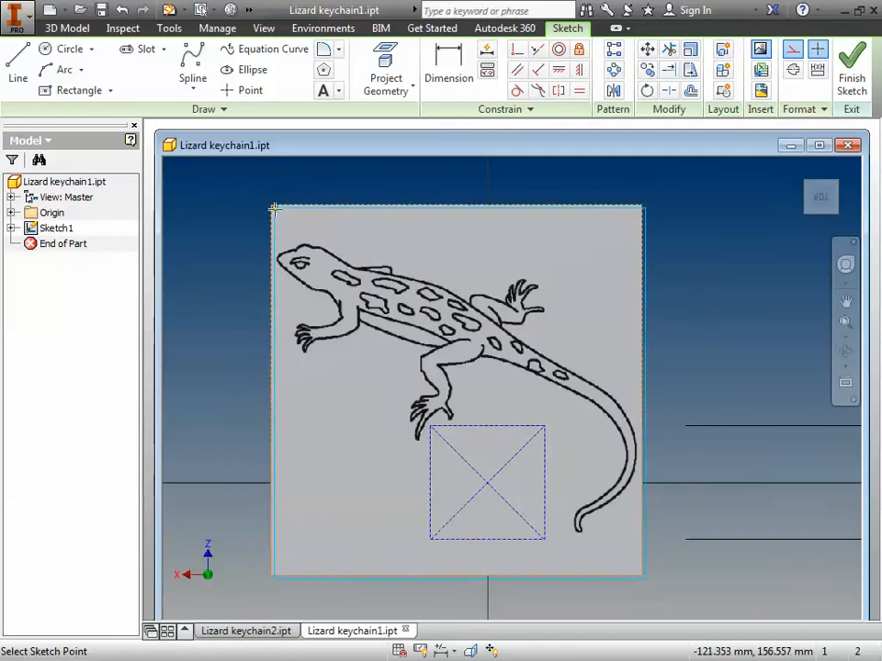
key(Escape)
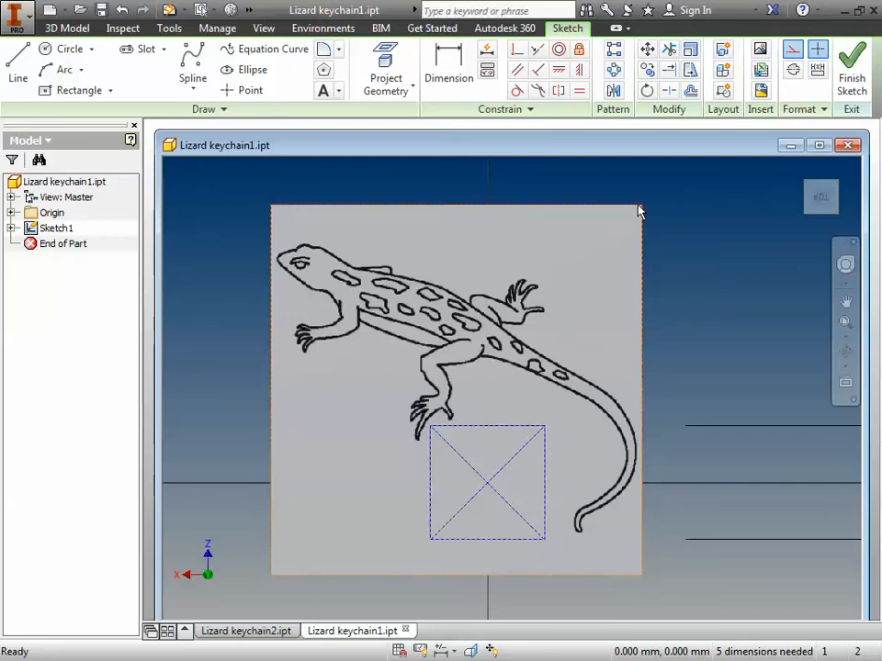
Step: Shrink the lizard image and move it onto the 65 mm square so that it fits inside the outline
mouse_move(641, 206)
mouse_down()
mouse_move(617, 226)
mouse_move(631, 226)
mouse_up()
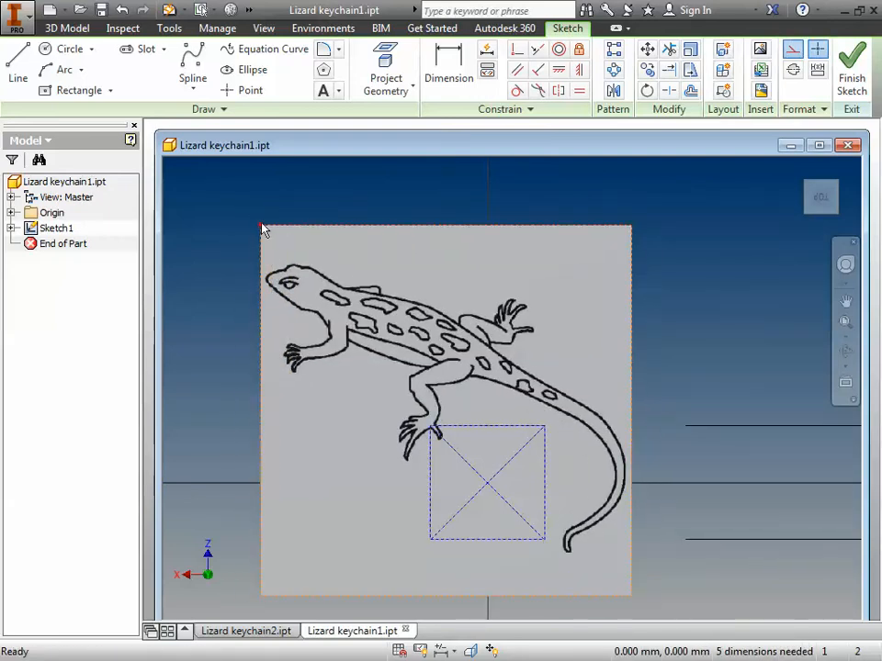
mouse_move(260, 232)
mouse_down()
mouse_move(295, 242)
mouse_move(258, 315)
mouse_move(260, 450)
mouse_move(231, 427)
mouse_move(259, 465)
mouse_up()
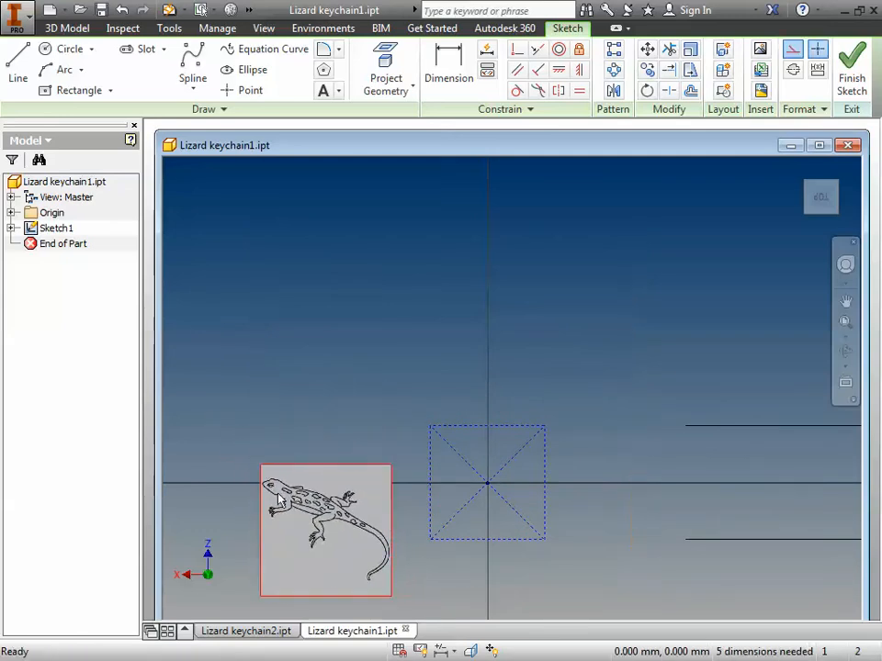
drag(308, 531, 479, 496)
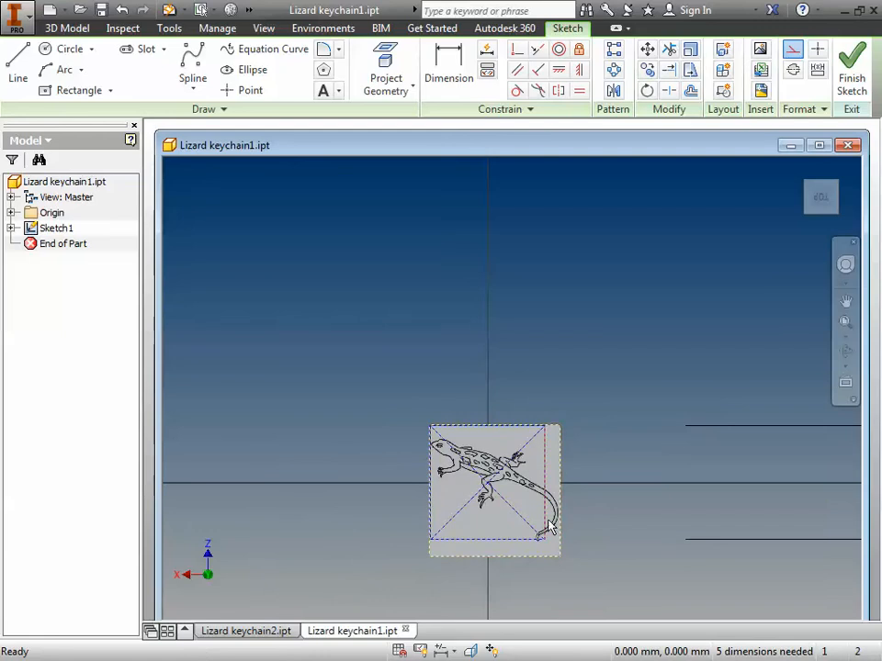
mouse_move(560, 557)
mouse_down()
mouse_move(550, 544)
mouse_move(545, 556)
mouse_up()
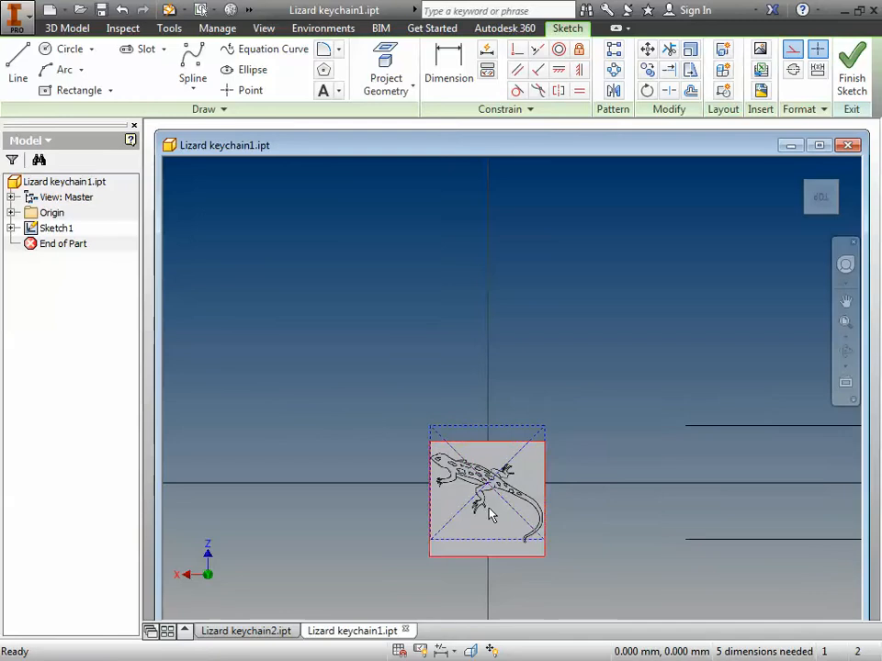
drag(489, 455, 466, 459)
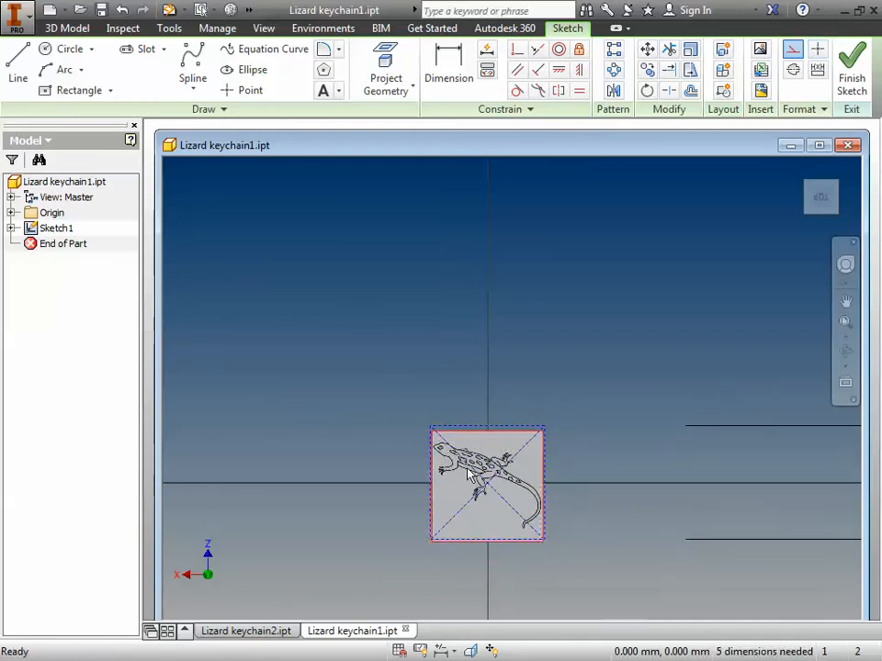
click(617, 490)
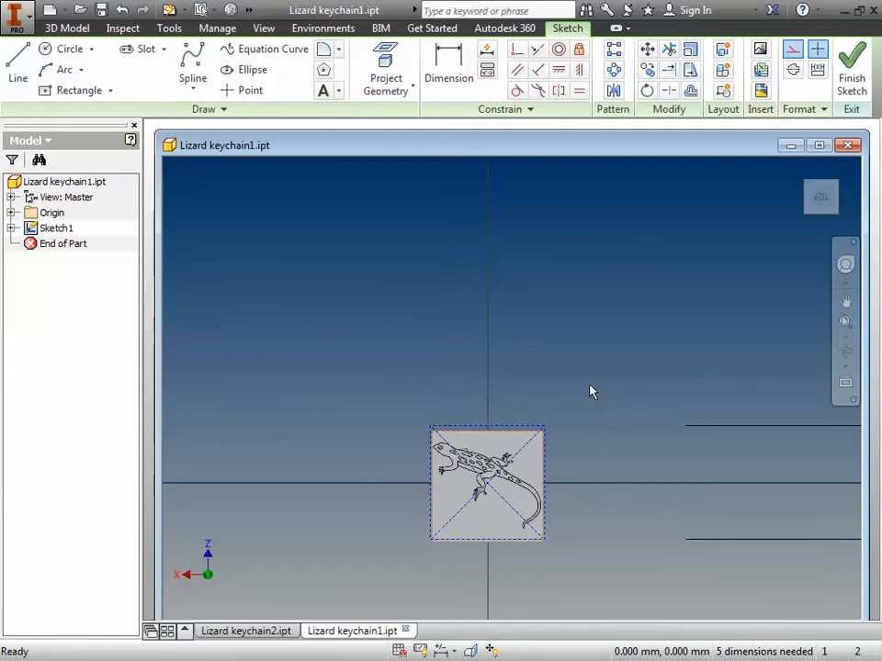
Step: Start a control vertex spline at the lizard's snout and trace the lower jaw to the chin corner
scroll(465, 395, down, 5)
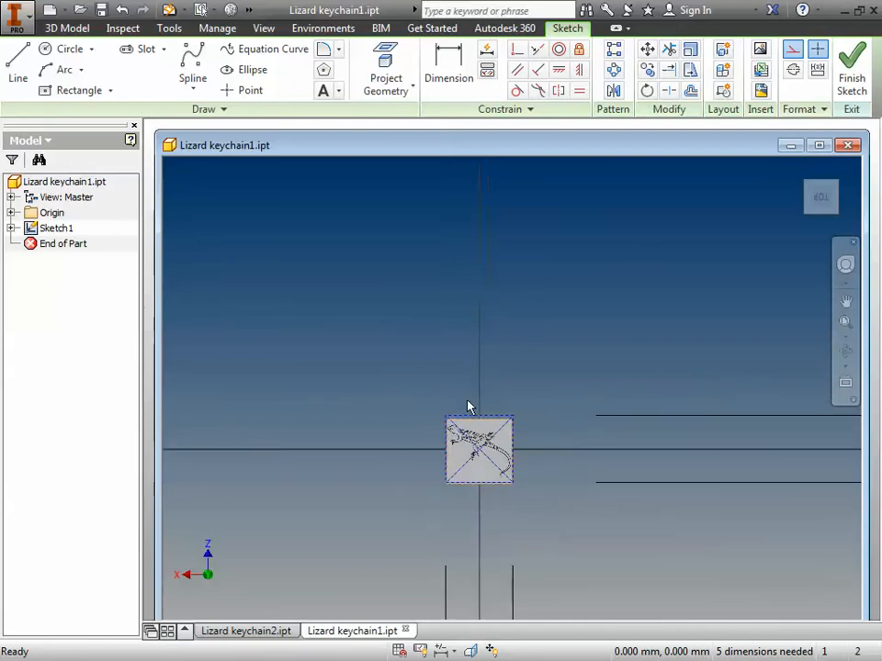
scroll(467, 401, down, 3)
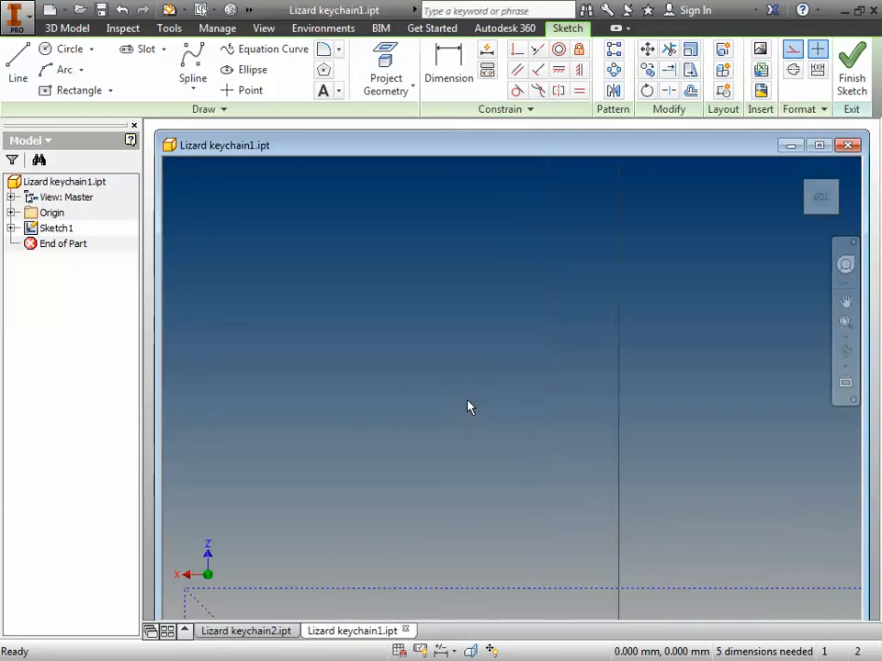
middle_drag(488, 428, 524, 135)
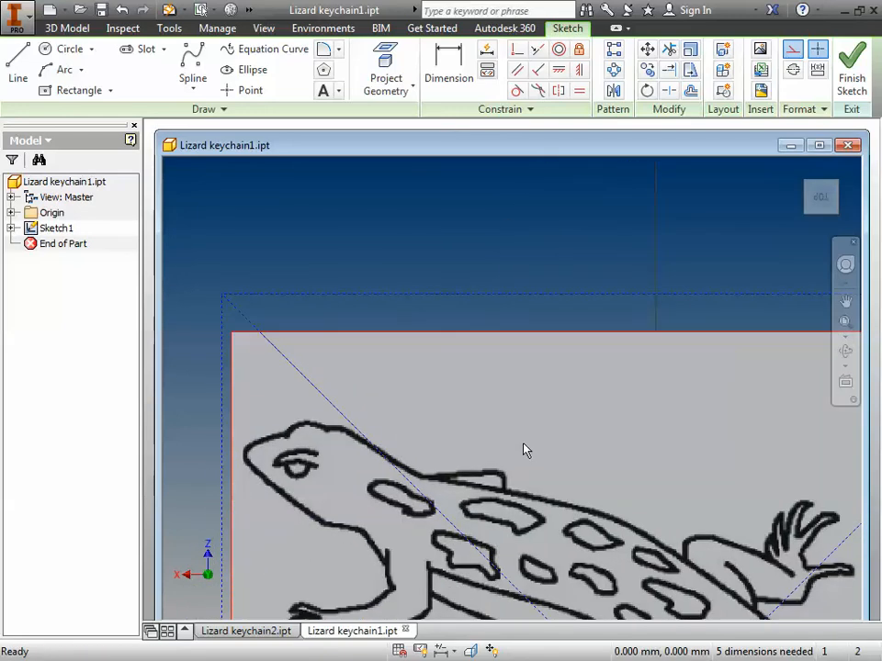
middle_drag(525, 451, 509, 279)
scroll(512, 283, up, 3)
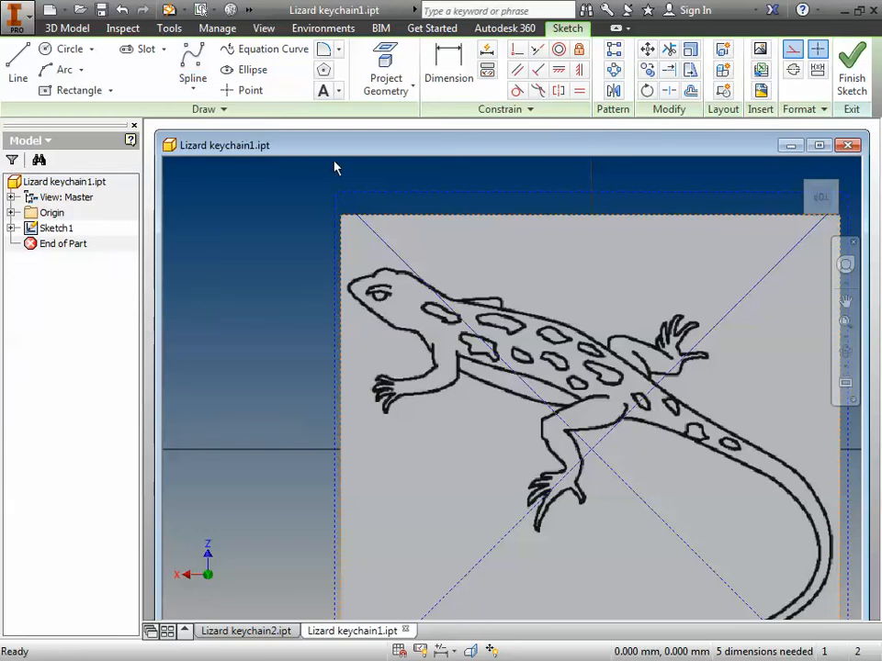
click(191, 69)
scroll(377, 296, down, 4)
scroll(375, 297, up, 8)
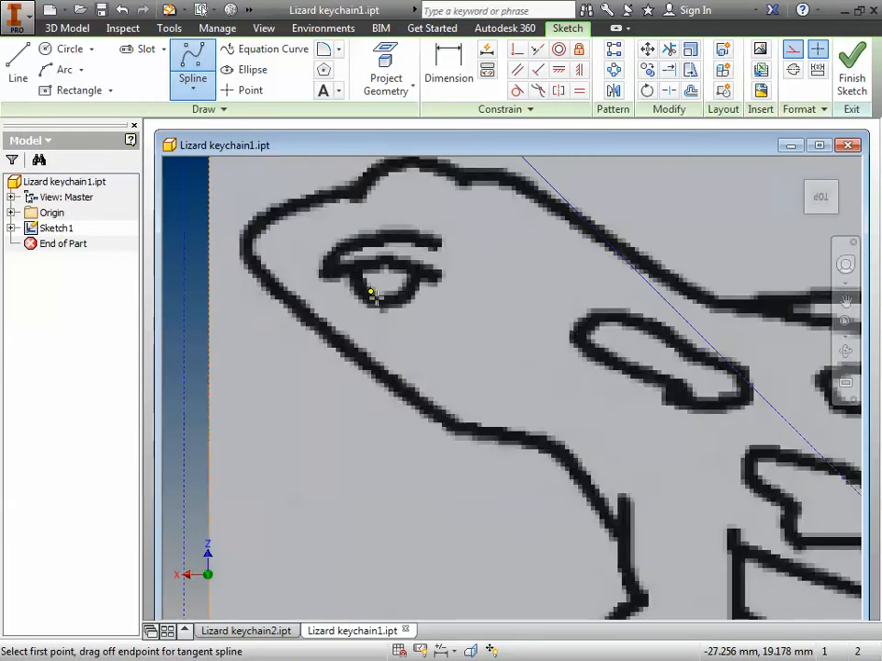
scroll(376, 295, down, 3)
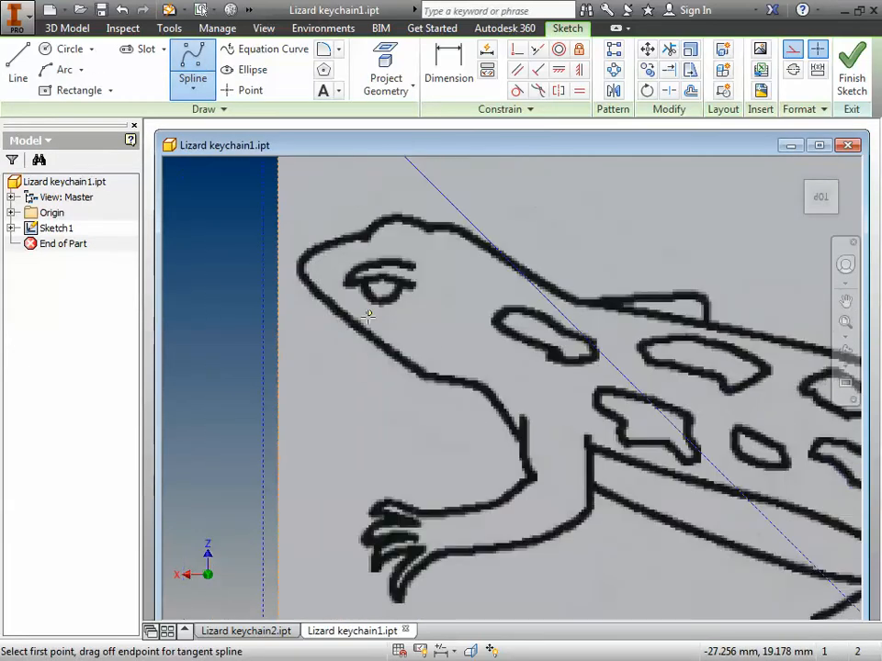
click(304, 282)
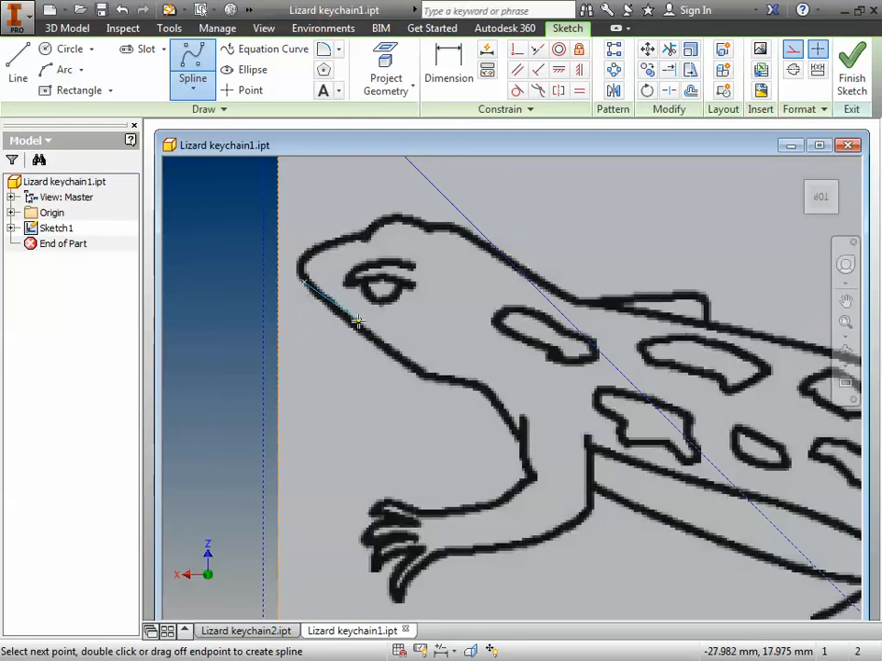
click(416, 374)
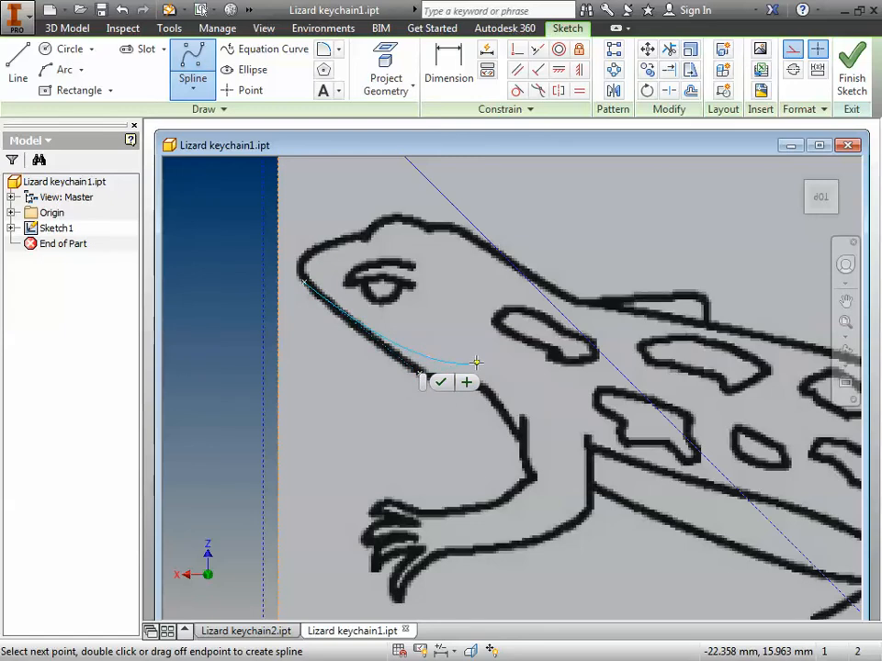
key(F2)
drag(477, 363, 346, 334)
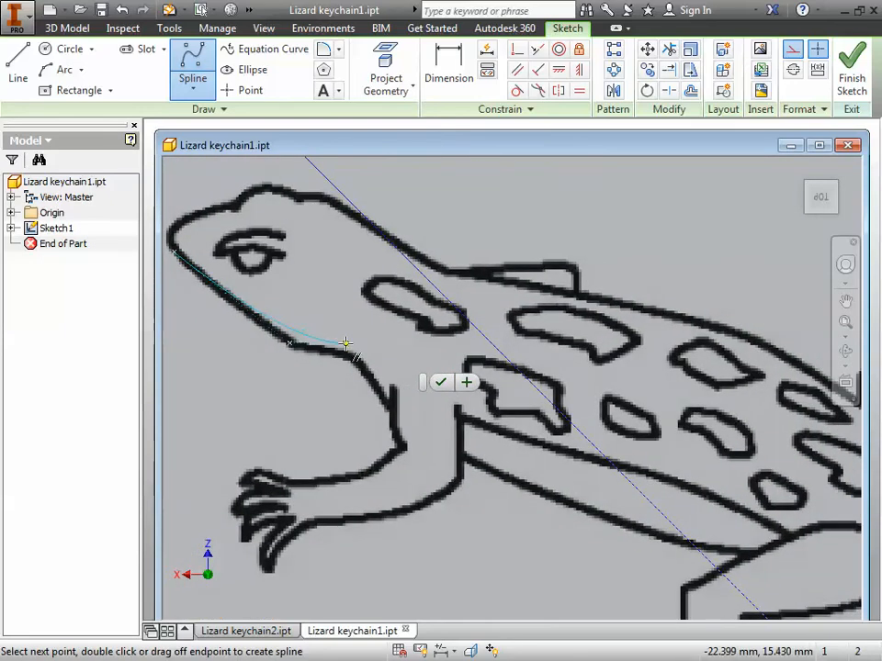
click(293, 345)
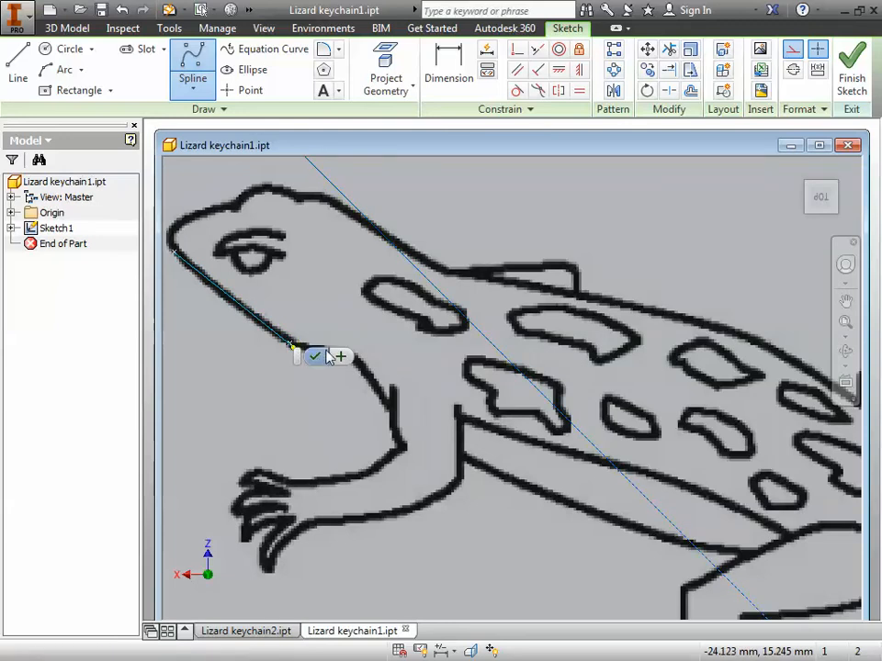
Step: Continue the spline from the chin along the throat and down the chest to the bend of the front leg
middle_drag(375, 352, 536, 377)
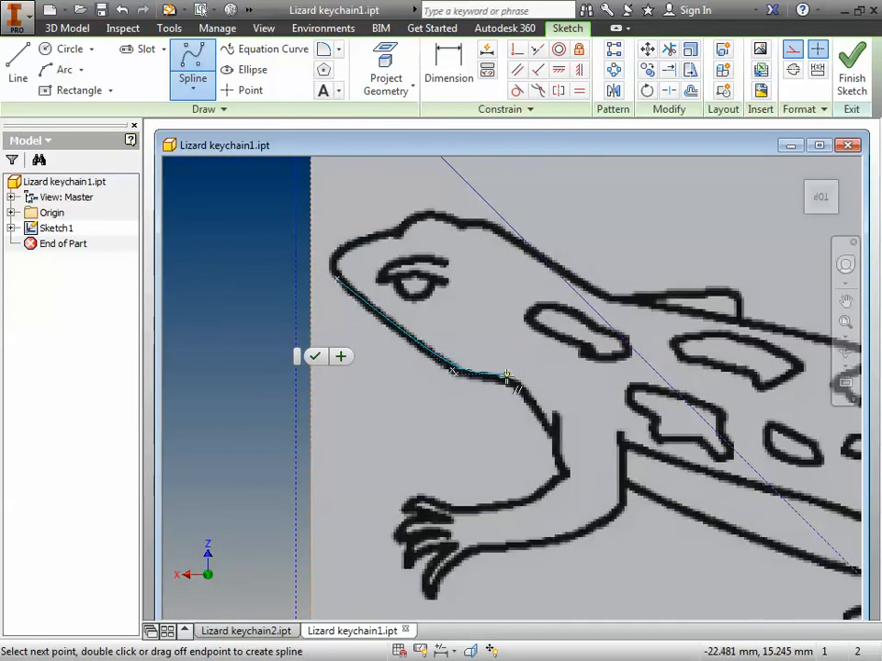
click(495, 377)
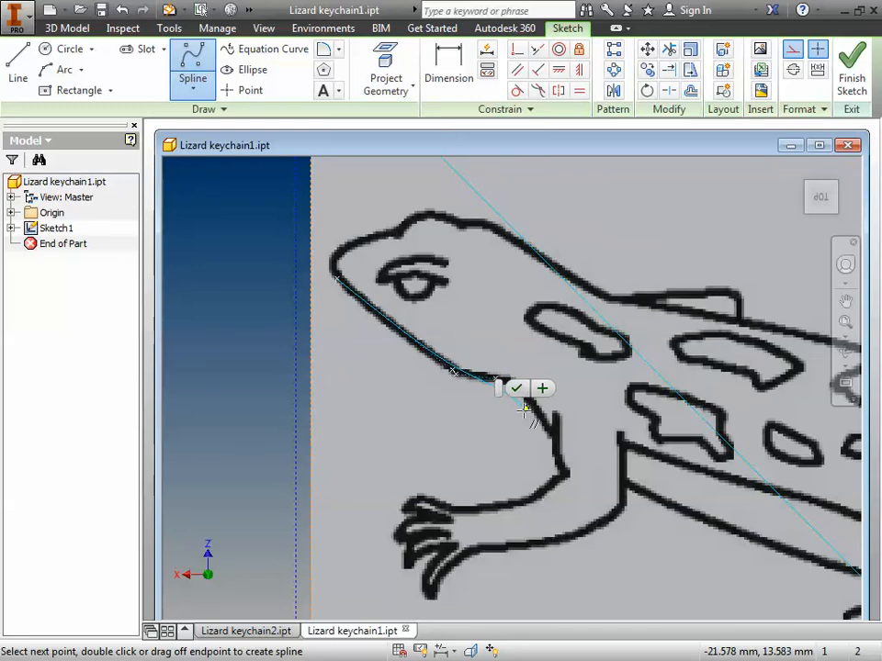
mouse_move(520, 409)
middle_down()
mouse_move(467, 421)
mouse_move(358, 415)
middle_up()
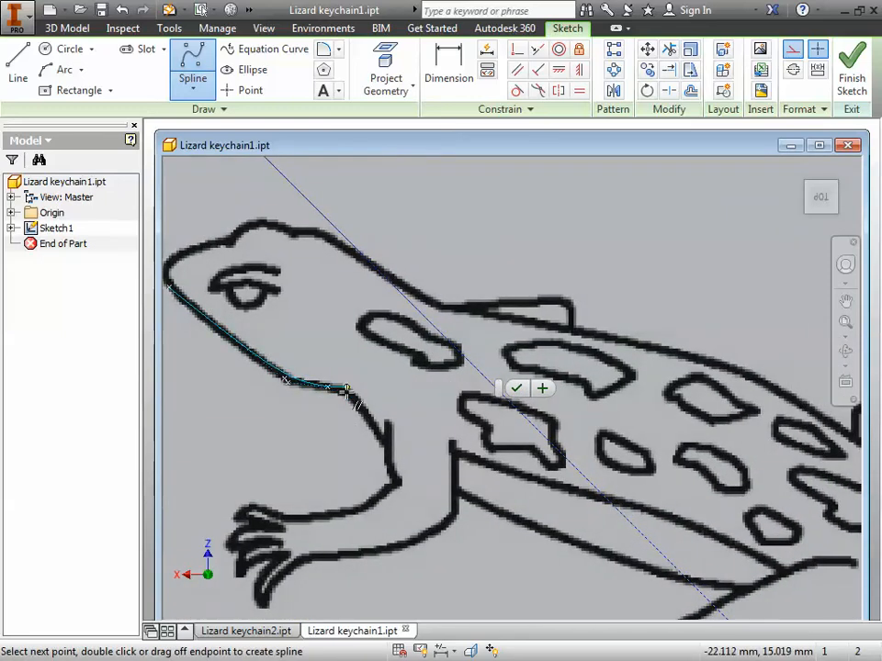
click(347, 393)
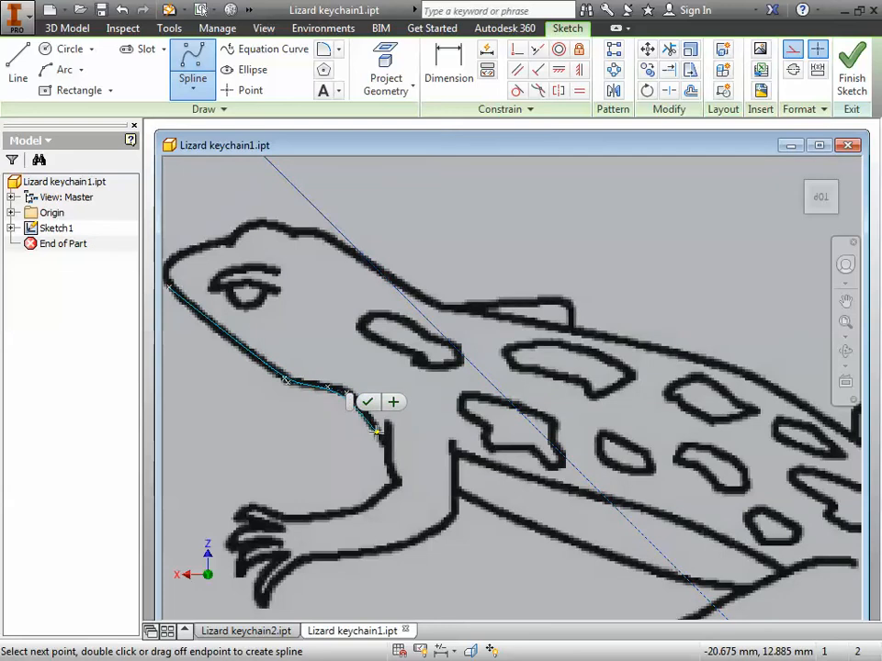
click(378, 434)
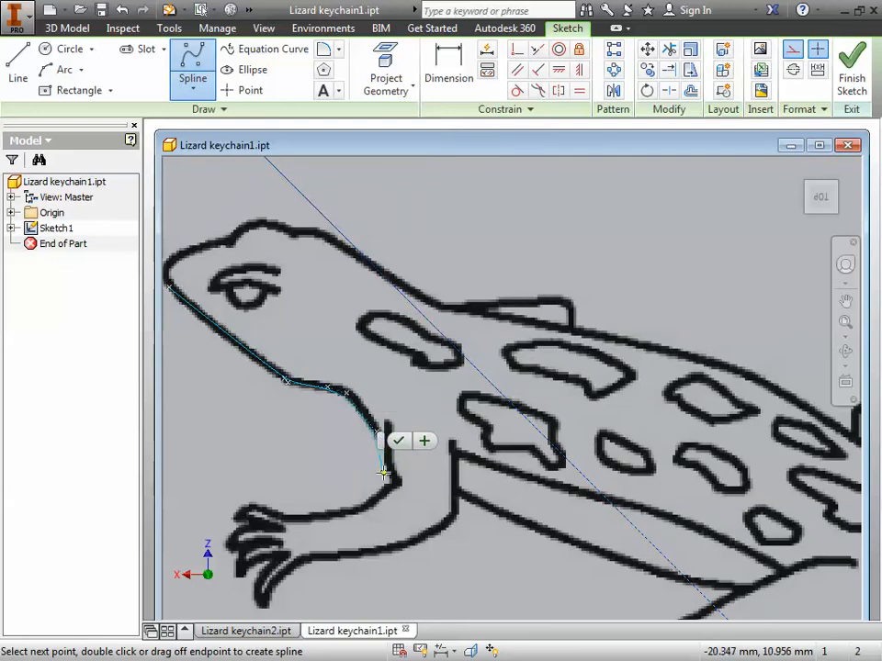
click(386, 473)
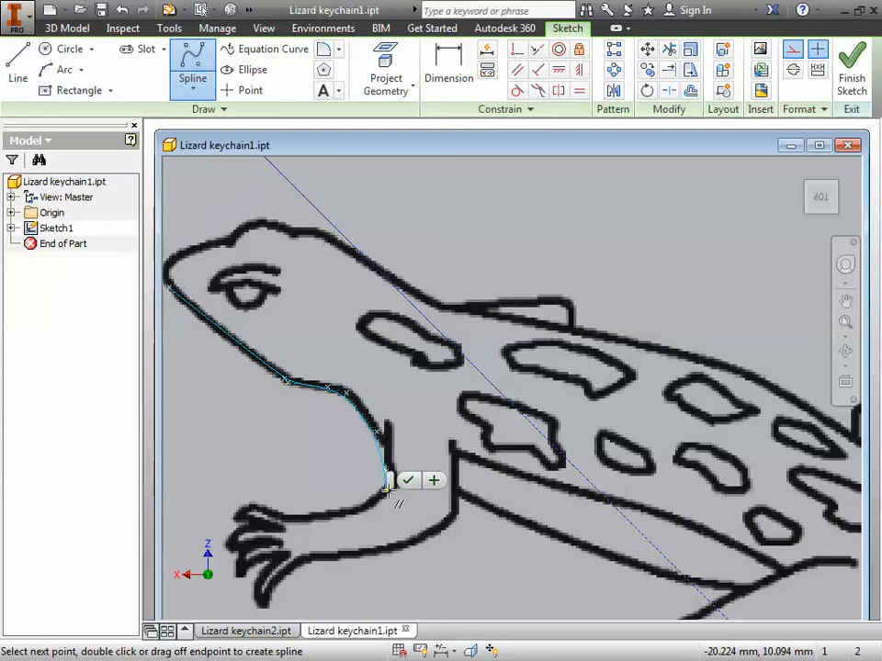
click(386, 489)
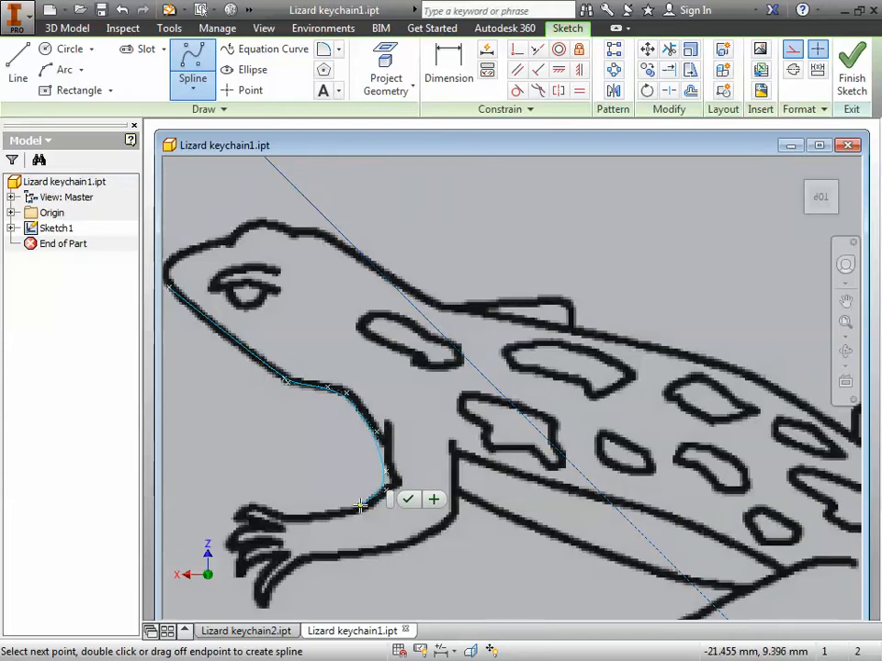
Step: Trace the upper edge of the front leg to the start of the foot and complete the spline
click(361, 504)
click(333, 516)
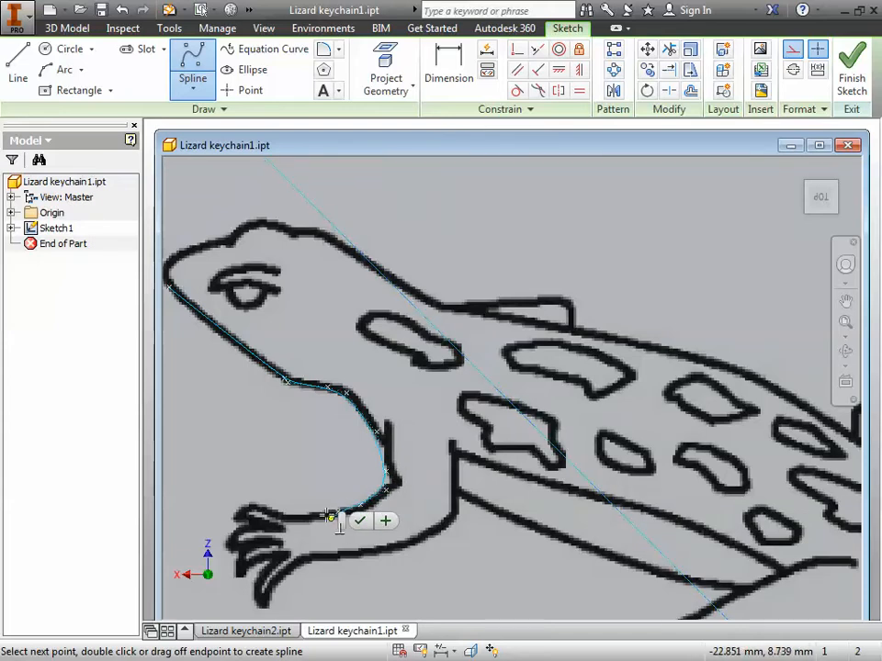
click(301, 517)
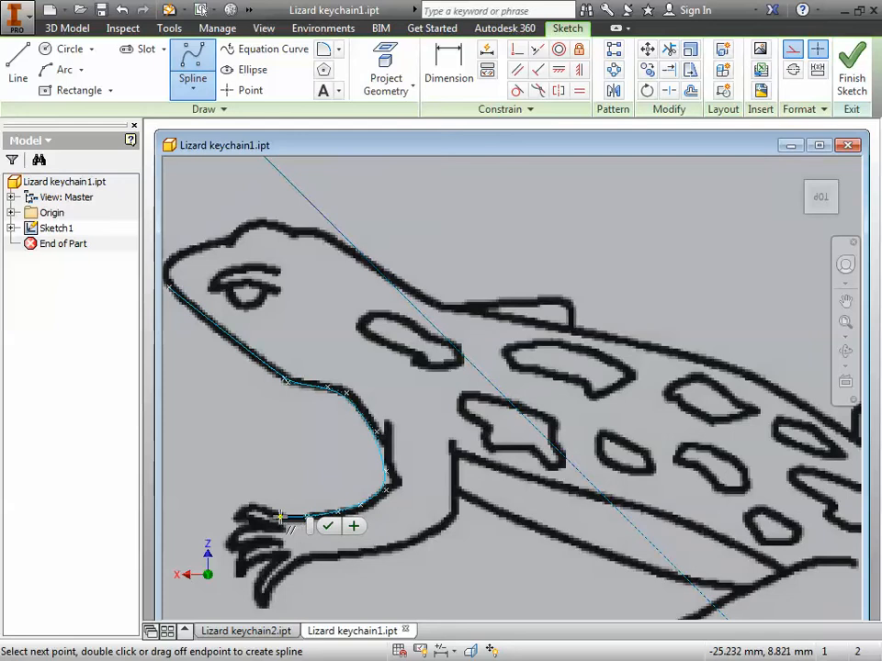
click(281, 517)
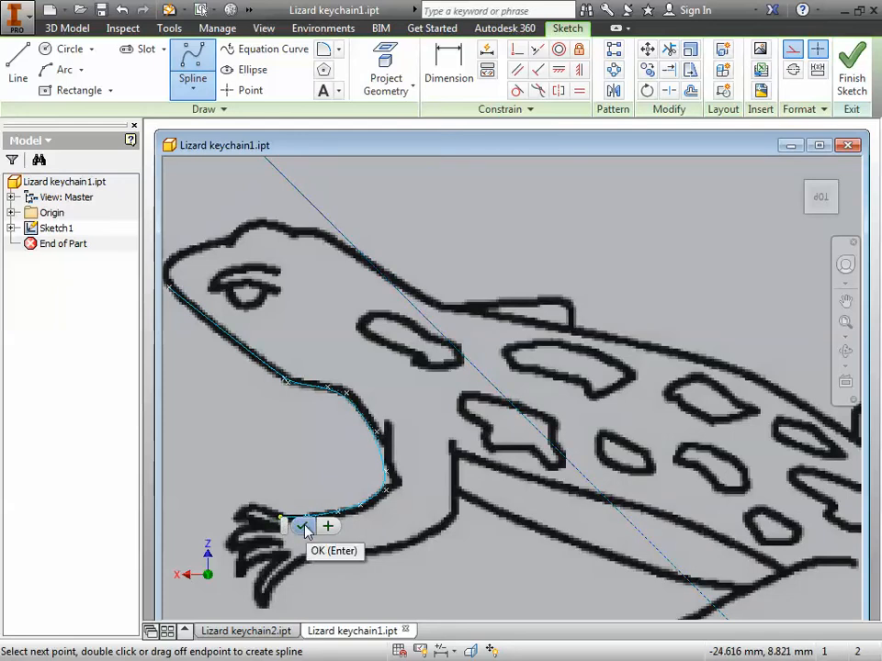
click(303, 527)
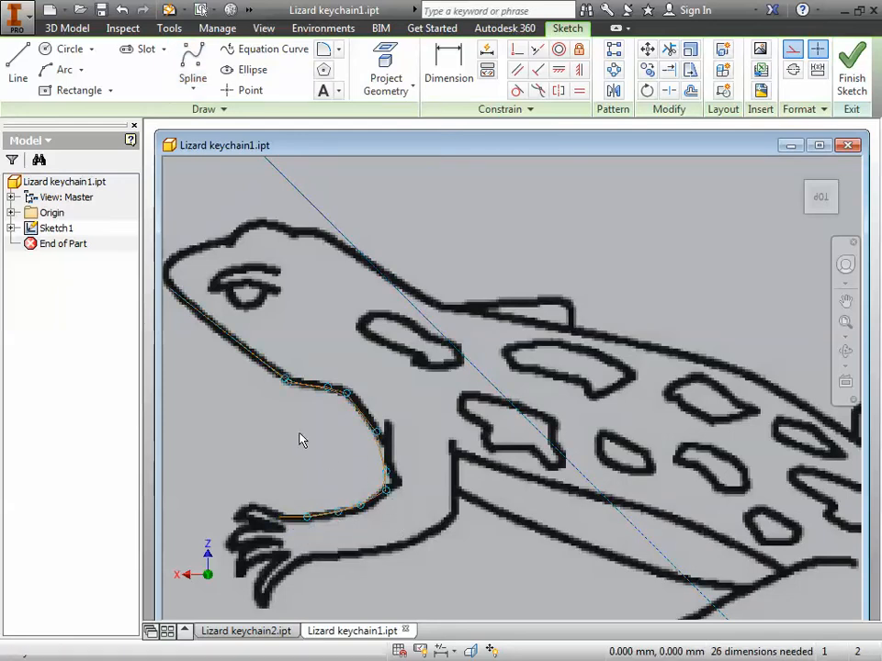
Step: Reshape the spline at the chin corner by moving its control vertices so the curve follows the jaw outline
middle_drag(242, 417, 311, 445)
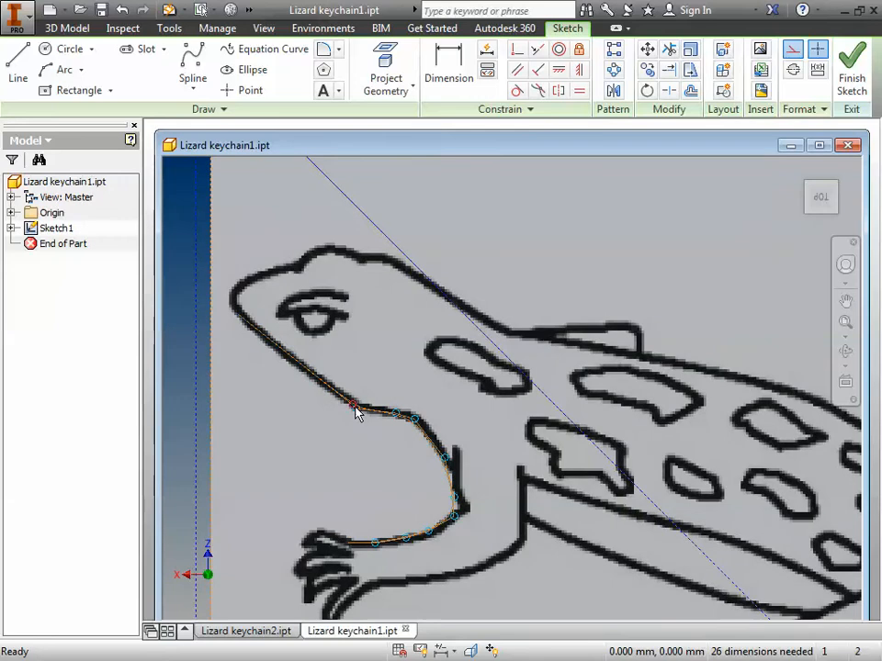
mouse_move(354, 409)
mouse_down()
mouse_move(346, 433)
mouse_move(357, 431)
mouse_up()
scroll(396, 437, down, 2)
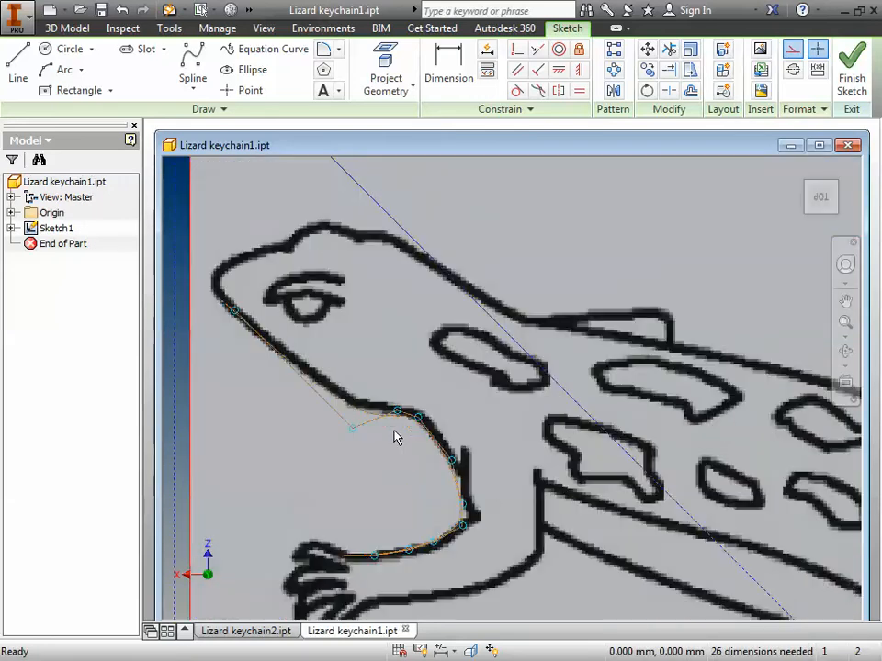
scroll(396, 437, up, 4)
scroll(391, 439, down, 2)
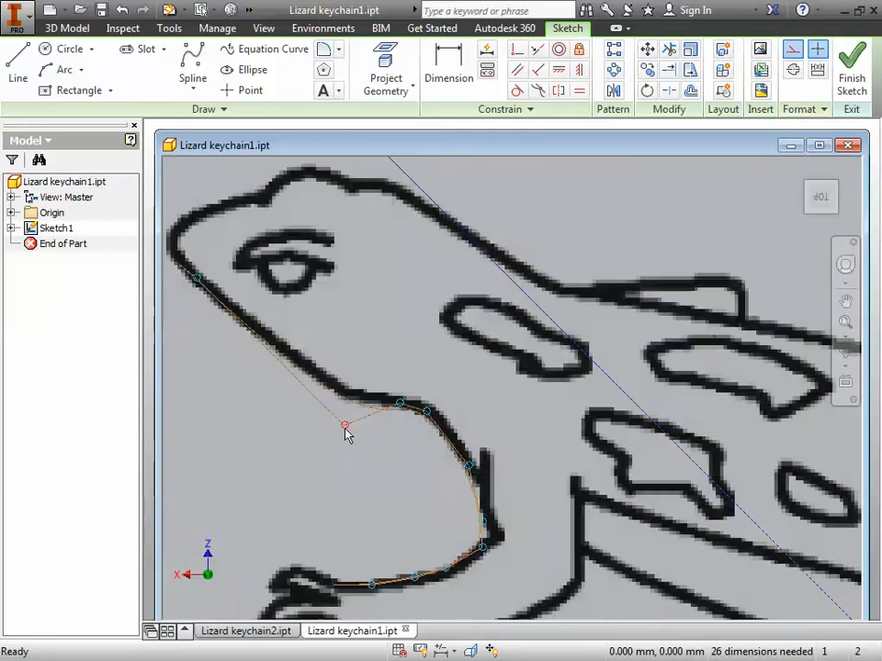
drag(347, 426, 344, 413)
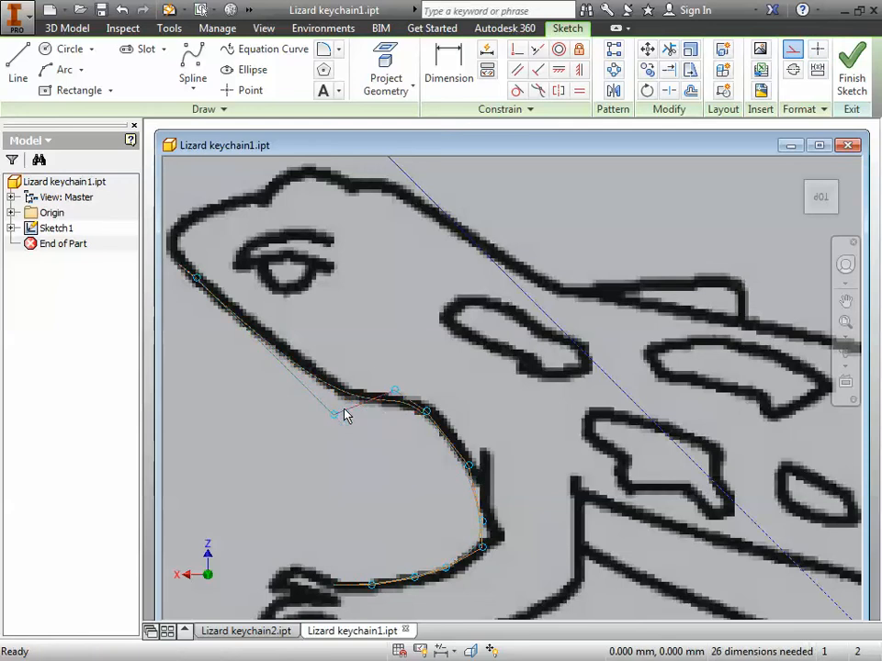
Step: Move the spline's control vertices at the throat and front leg bend outward onto the lizard's outline
drag(428, 413, 435, 413)
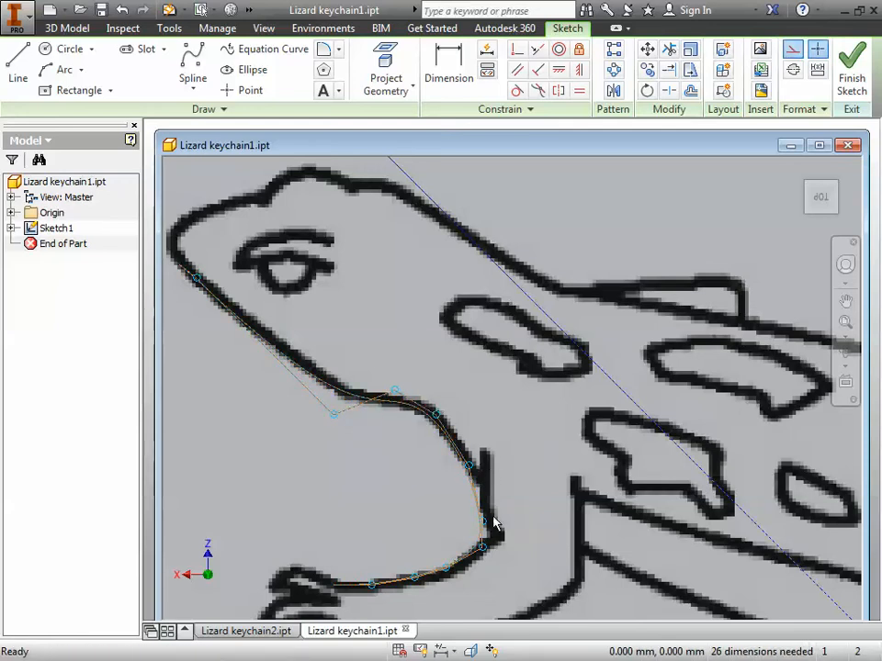
mouse_move(484, 522)
mouse_down()
mouse_move(494, 527)
mouse_move(491, 512)
mouse_up()
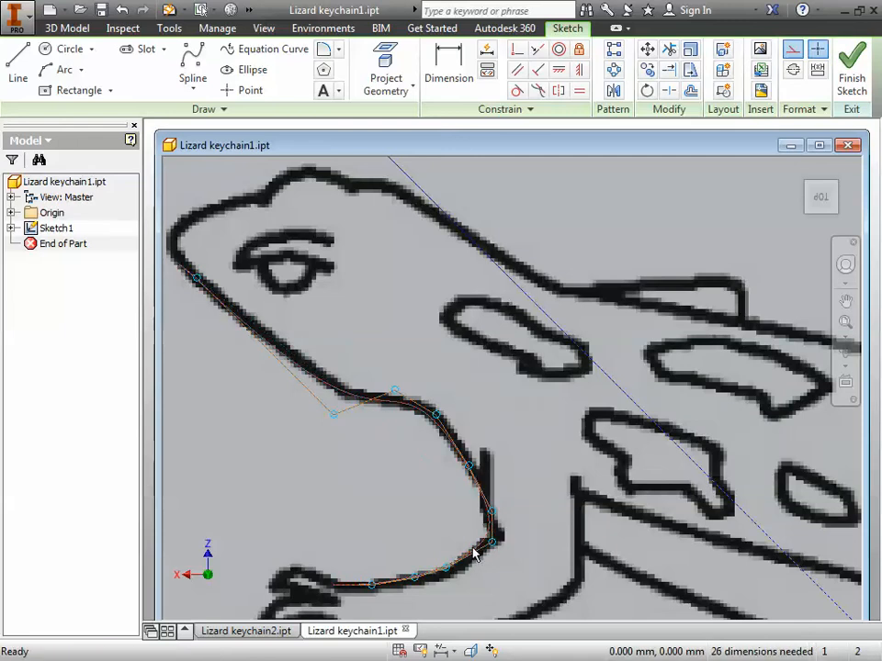
scroll(471, 551, up, 1)
scroll(469, 549, down, 5)
scroll(465, 546, up, 3)
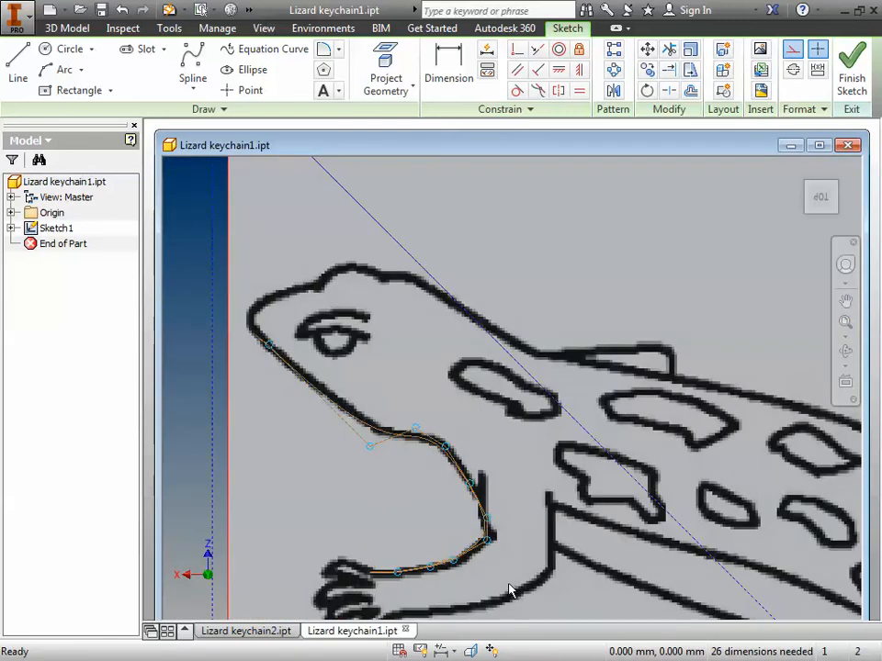
mouse_move(520, 580)
middle_down()
mouse_move(535, 468)
mouse_move(482, 442)
mouse_move(465, 451)
mouse_move(468, 470)
middle_up()
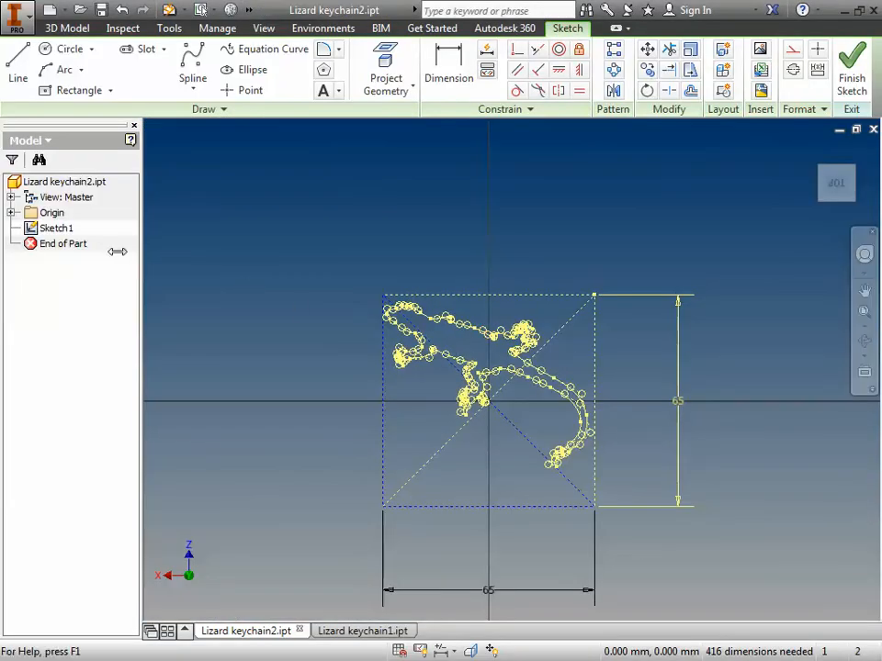
Step: Finish the complete lizard outline sketch in Lizard keychain2.ipt and orient the model to the top view, rotated a quarter turn clockwise
click(852, 92)
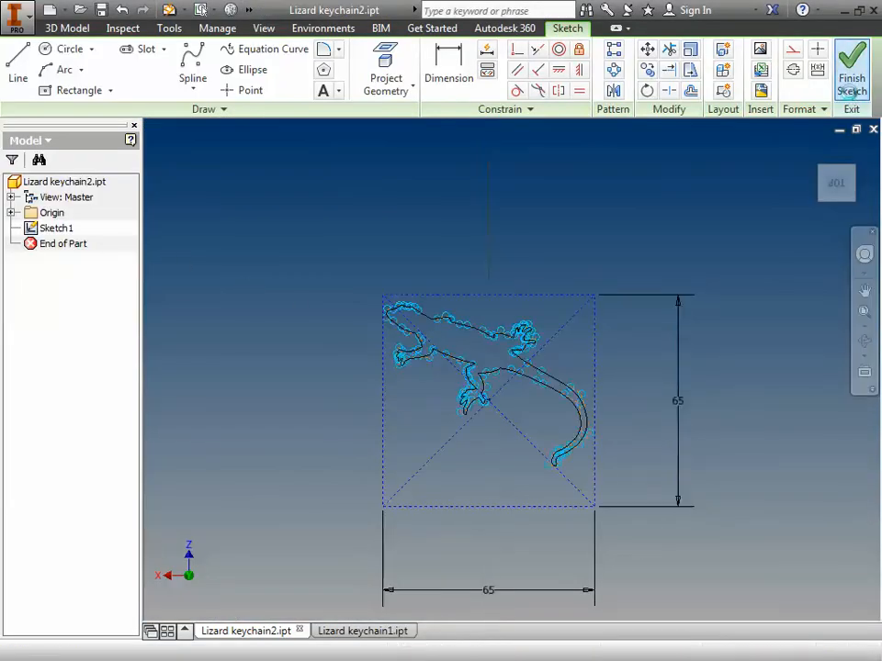
scroll(486, 293, up, 5)
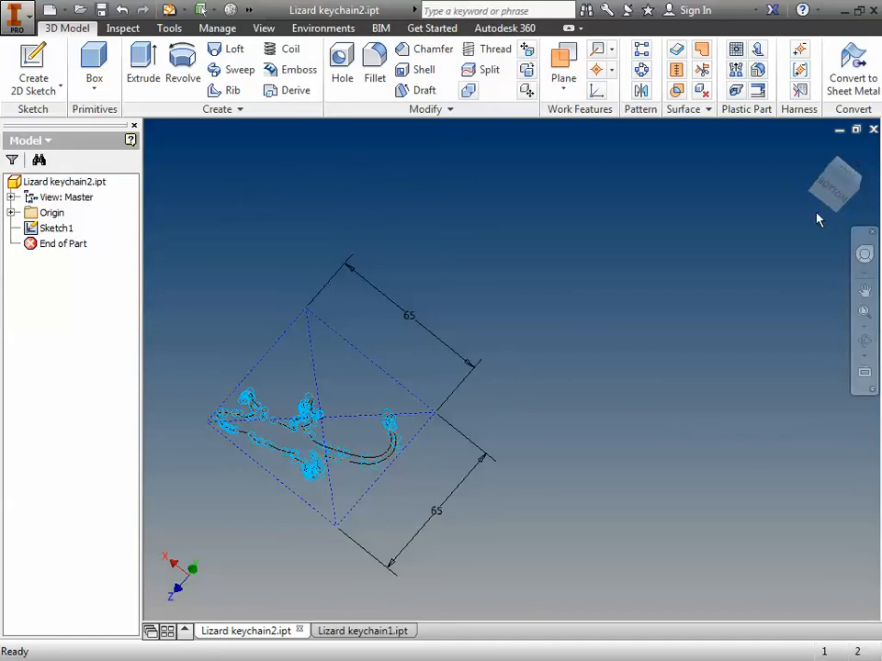
scroll(817, 218, up, 1)
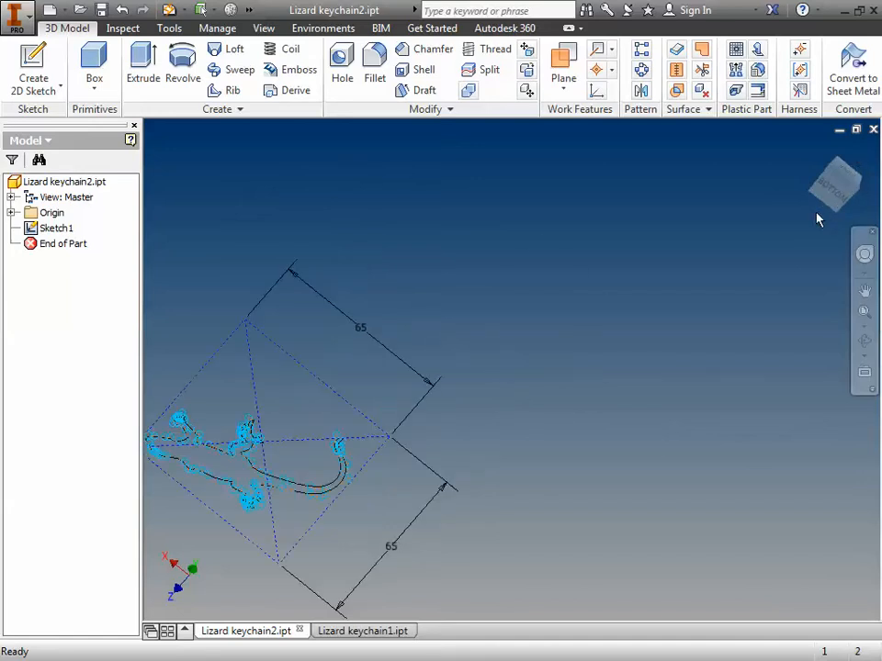
click(851, 182)
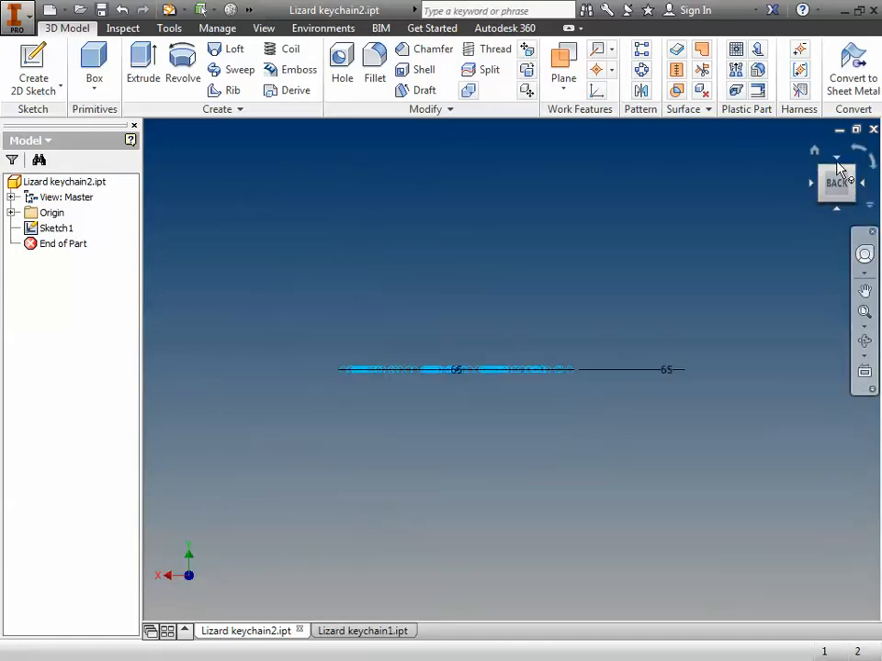
click(843, 166)
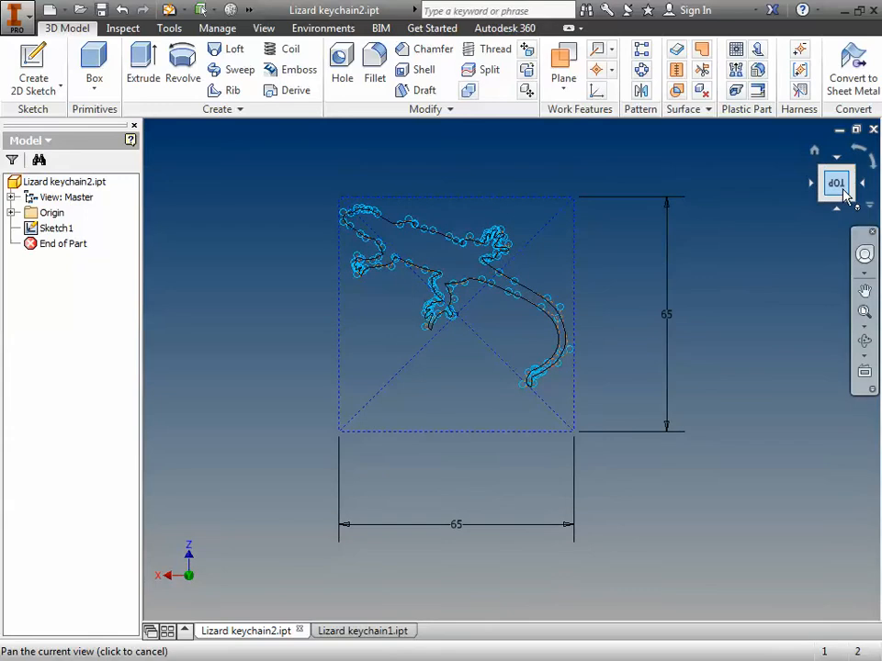
click(874, 171)
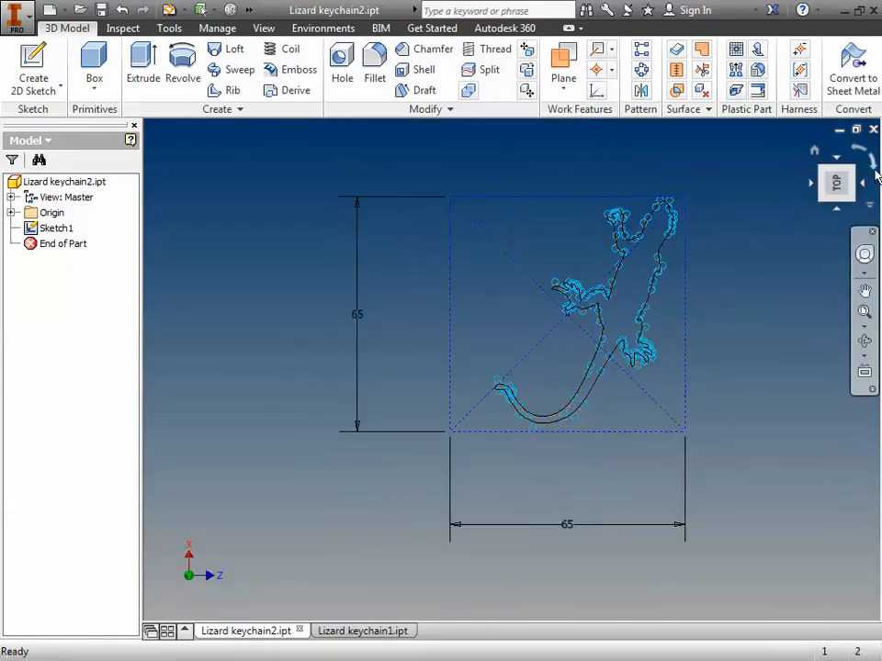
Step: Extrude the closed lizard profile 4 mm into a solid body
click(874, 171)
click(874, 171)
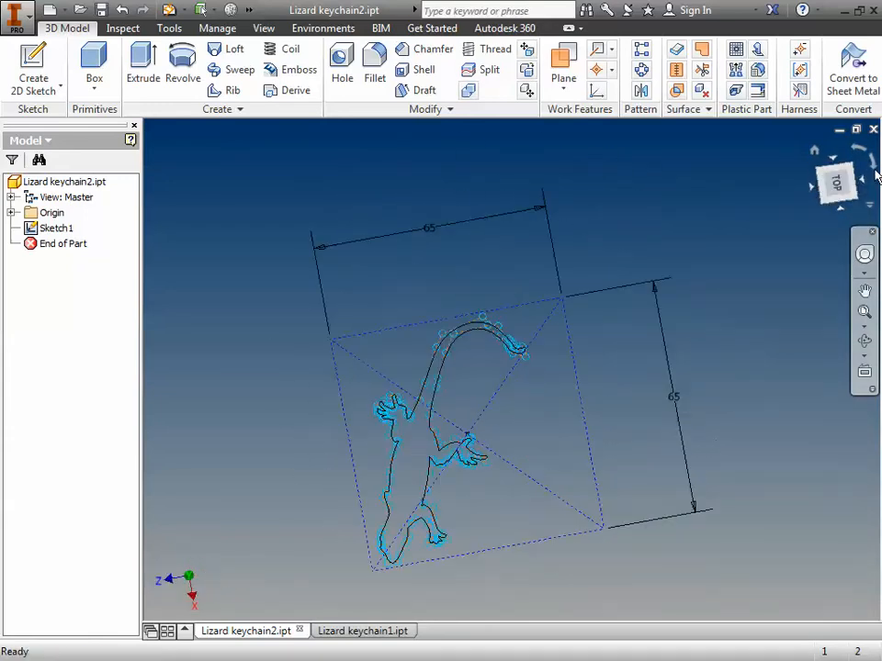
click(874, 171)
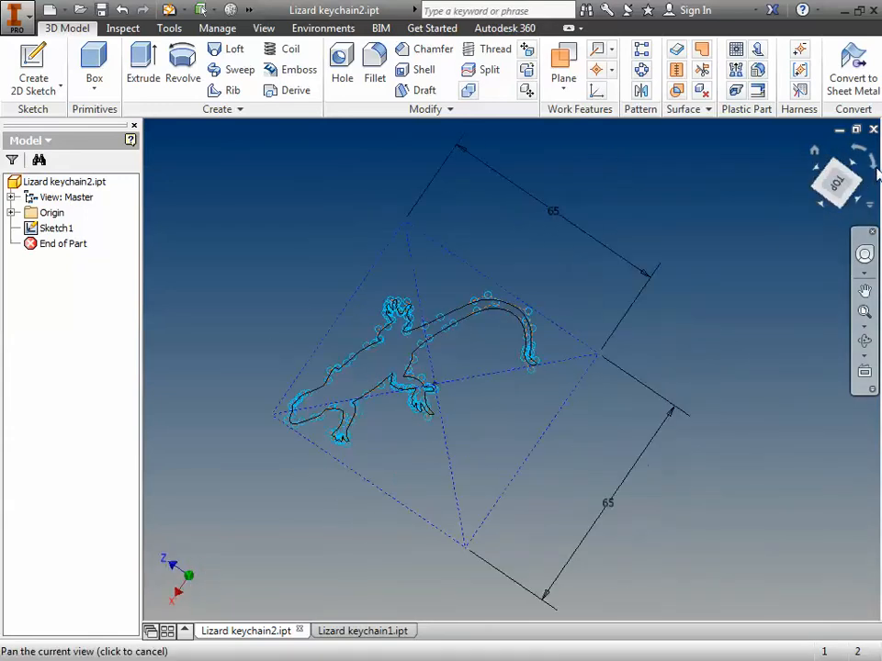
scroll(692, 240, up, 4)
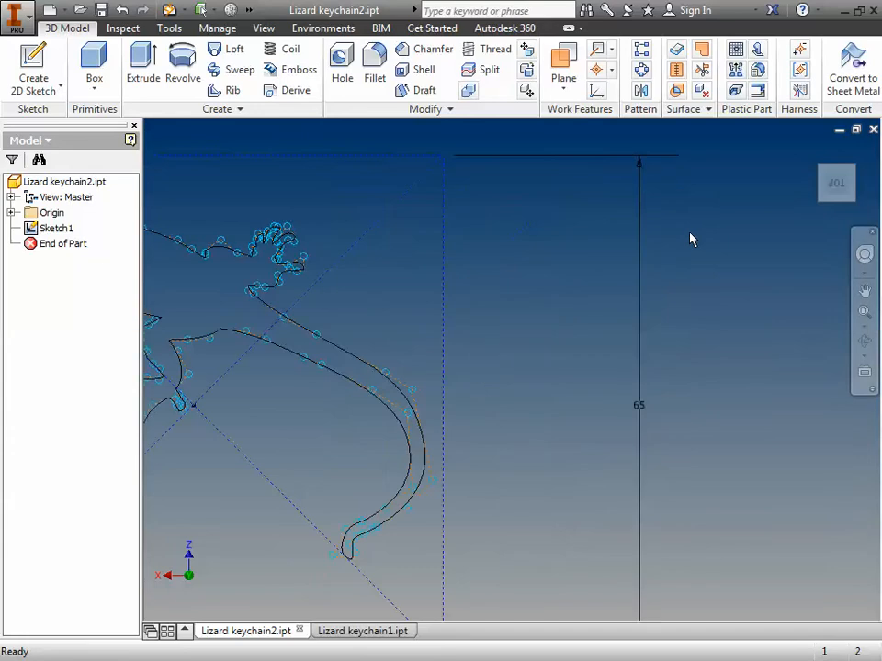
scroll(691, 240, down, 3)
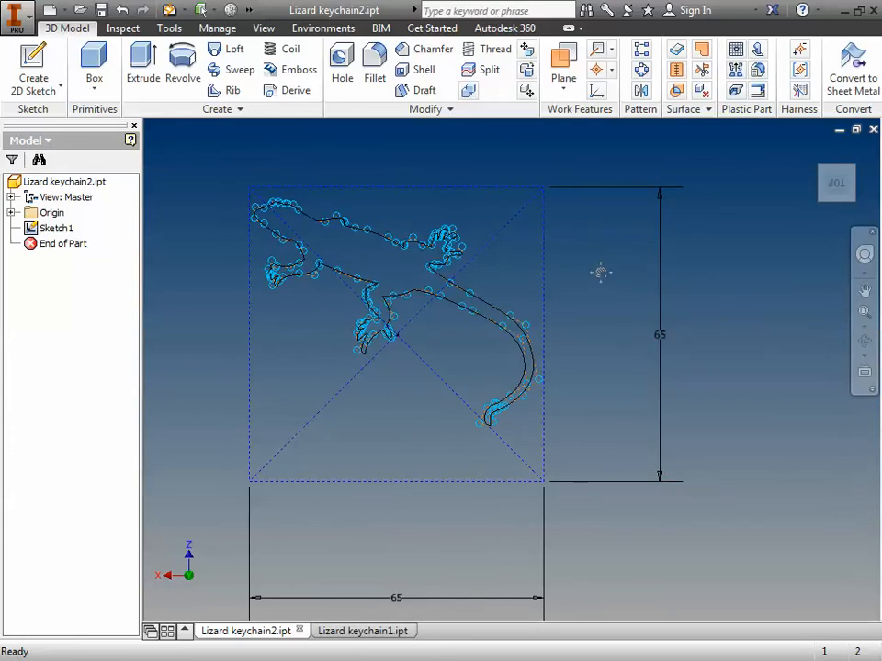
middle_drag(601, 272, 660, 325)
click(146, 64)
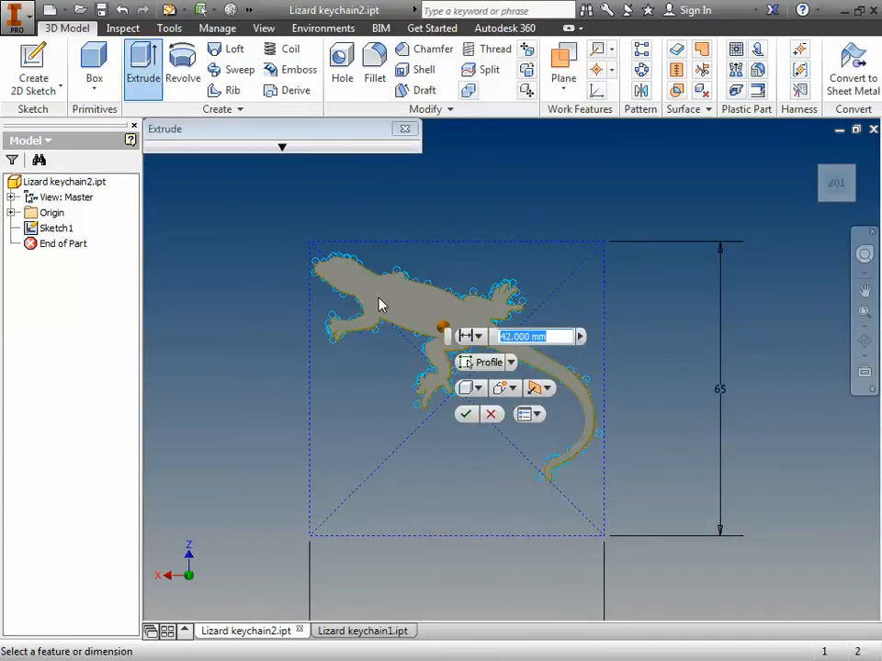
click(385, 304)
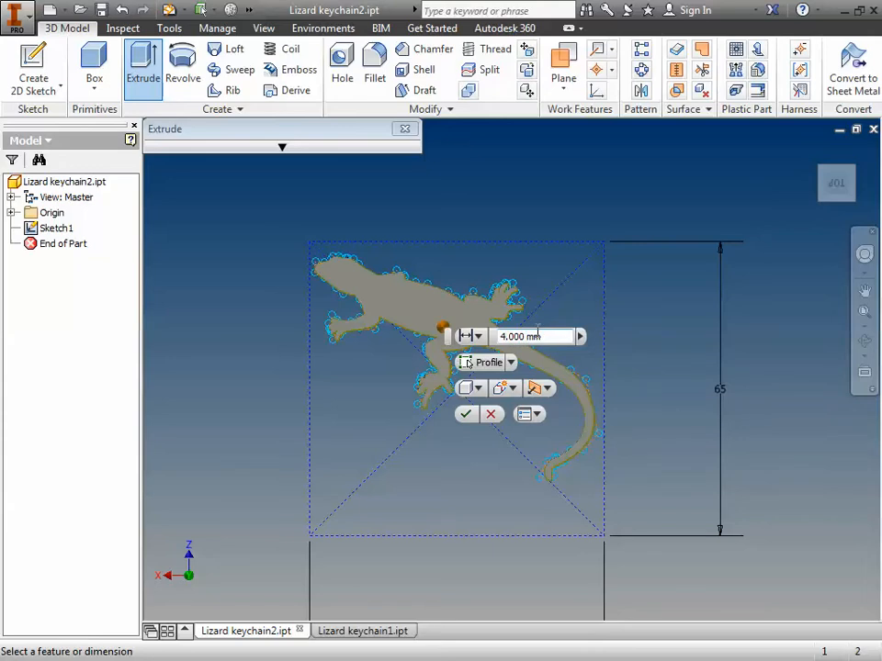
click(467, 414)
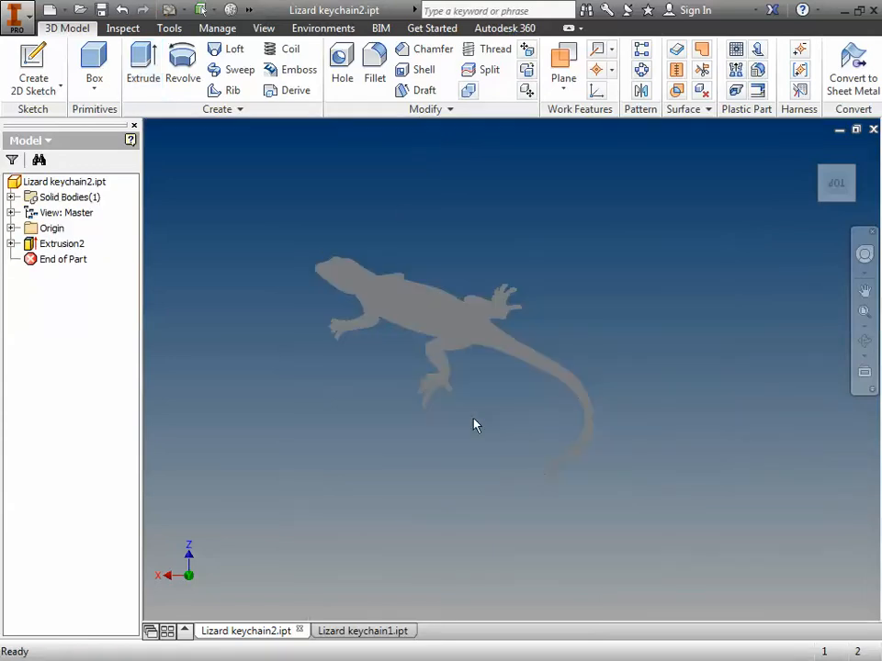
Step: Create a new sketch on the lizard body's large flat face and rotate the sketch view a half turn in plane
click(865, 342)
drag(515, 366, 531, 196)
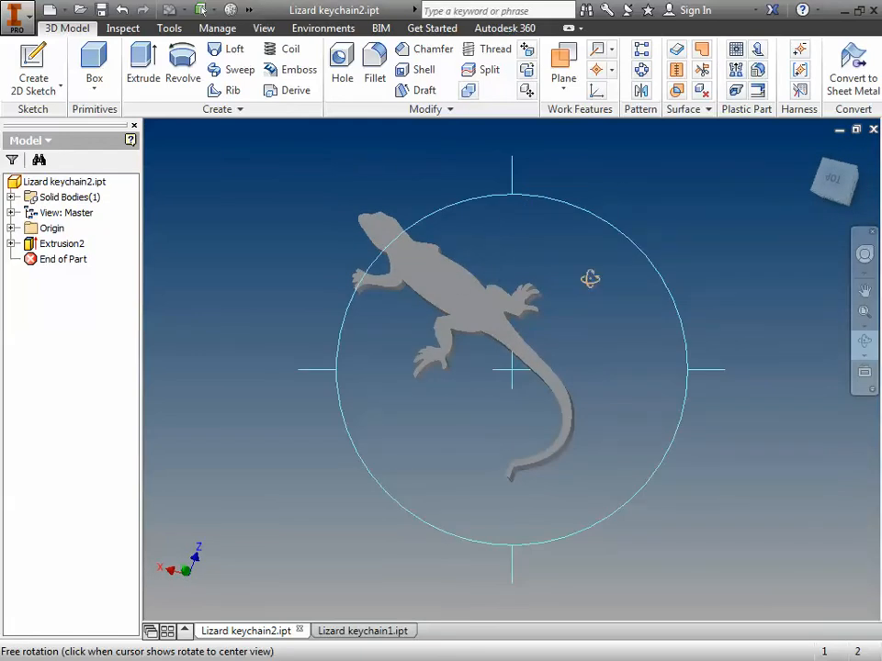
key(Escape)
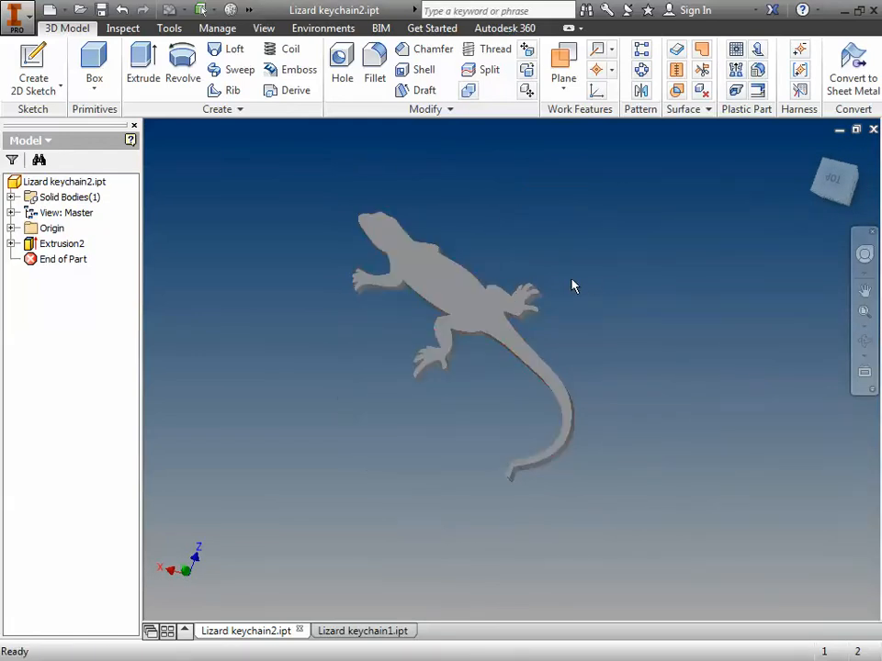
right_click(450, 296)
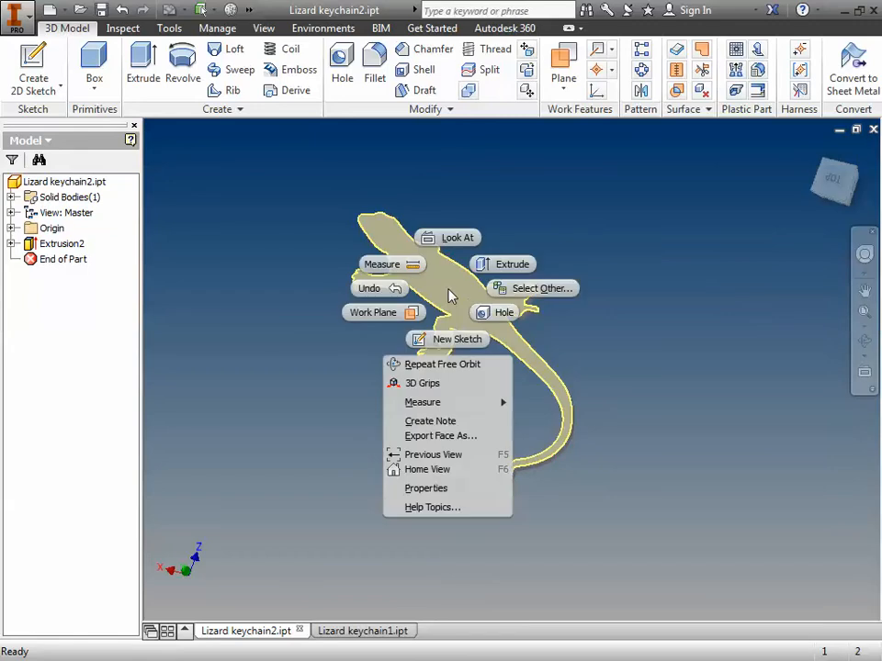
click(465, 339)
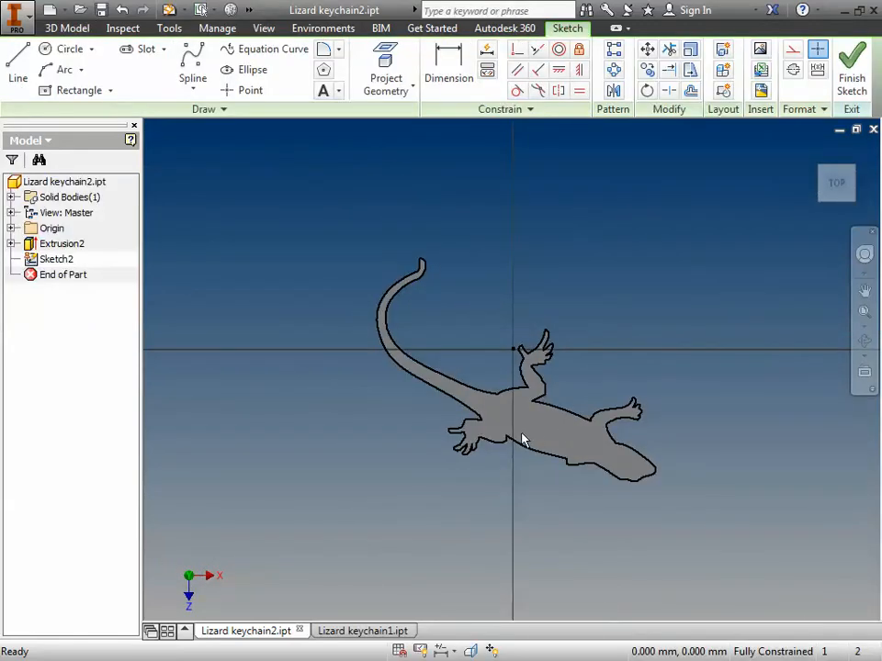
mouse_move(821, 205)
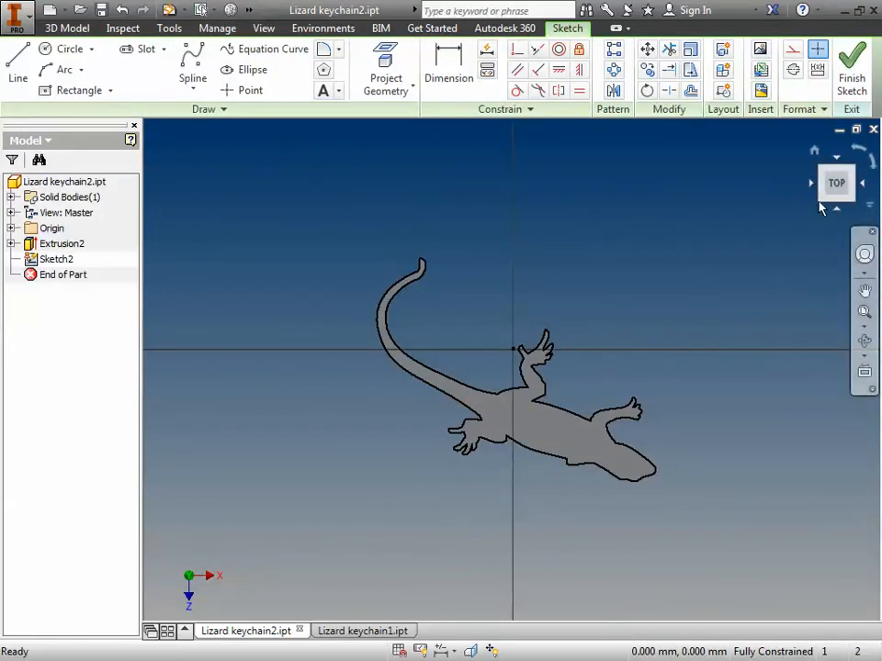
click(873, 171)
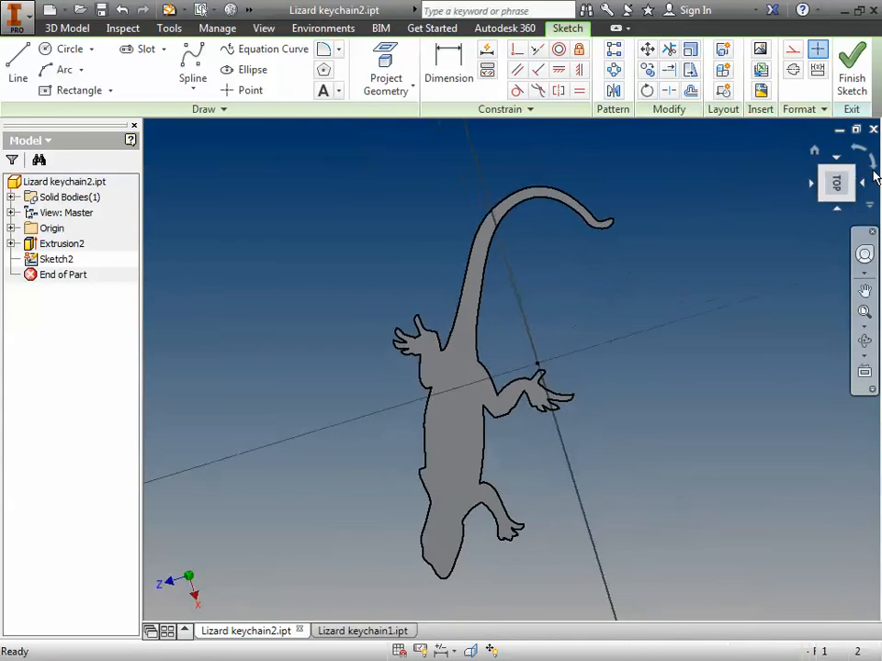
click(873, 172)
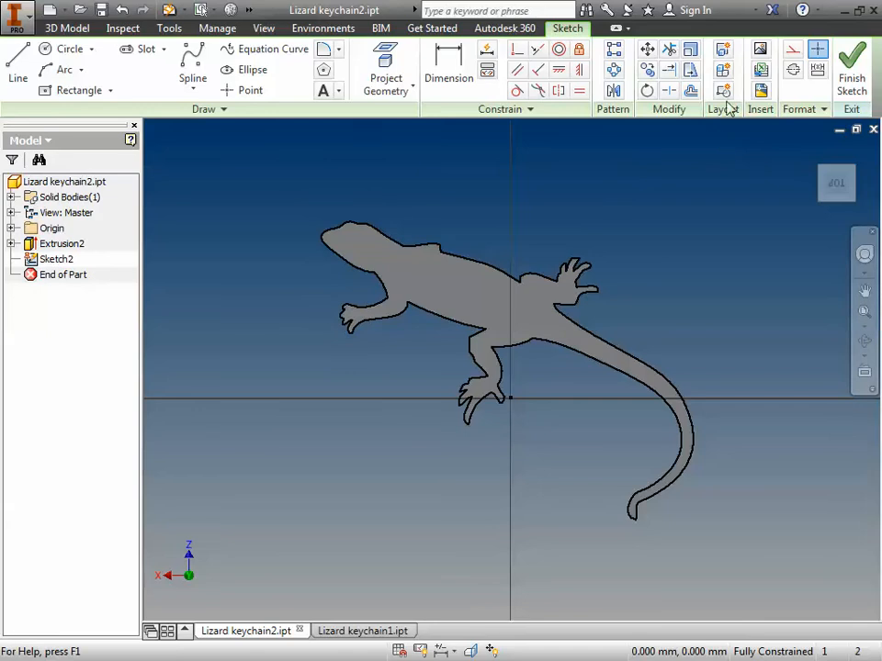
Step: Insert the linked image lizard-coloring-pages-drawing-color-lizards-cute.jpg into the sketch, placing it in the empty area beside the lizard body
click(760, 52)
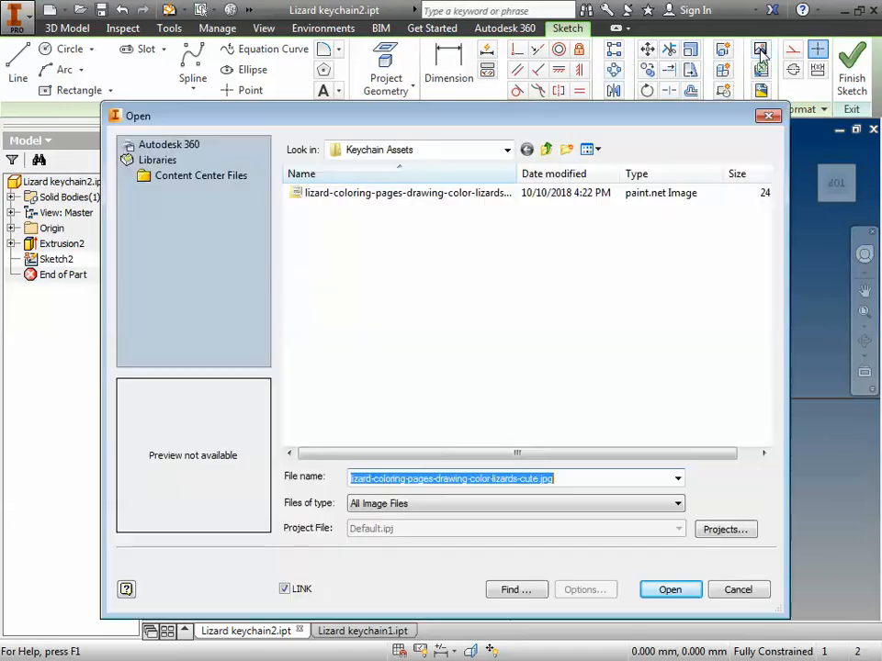
click(425, 195)
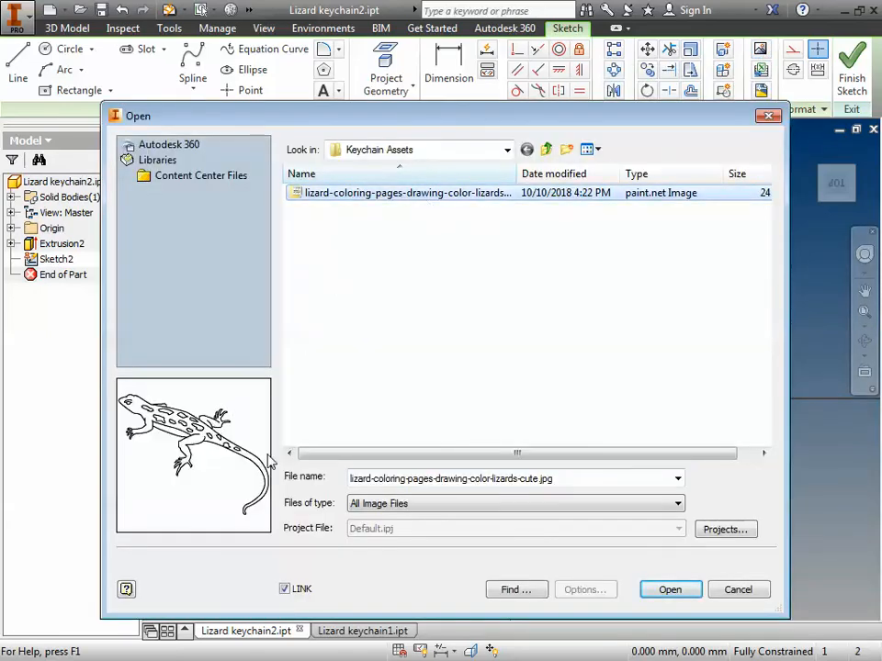
click(669, 588)
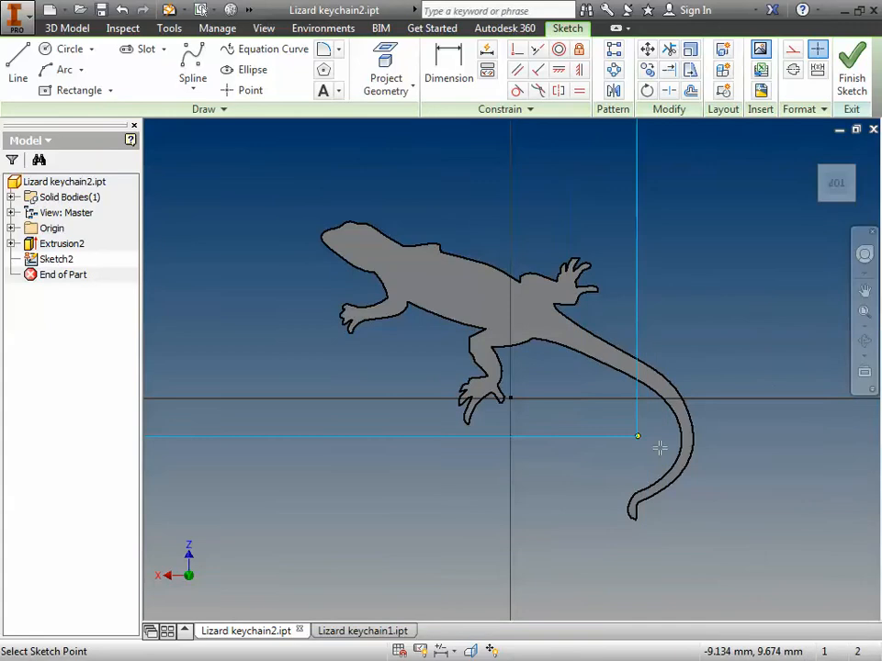
scroll(760, 530, down, 4)
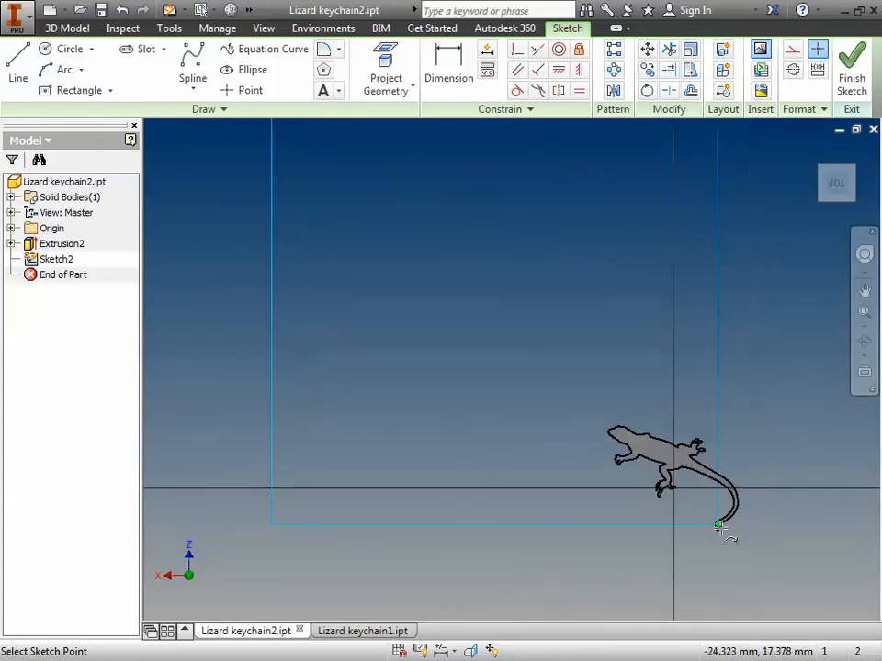
scroll(717, 532, down, 3)
click(616, 513)
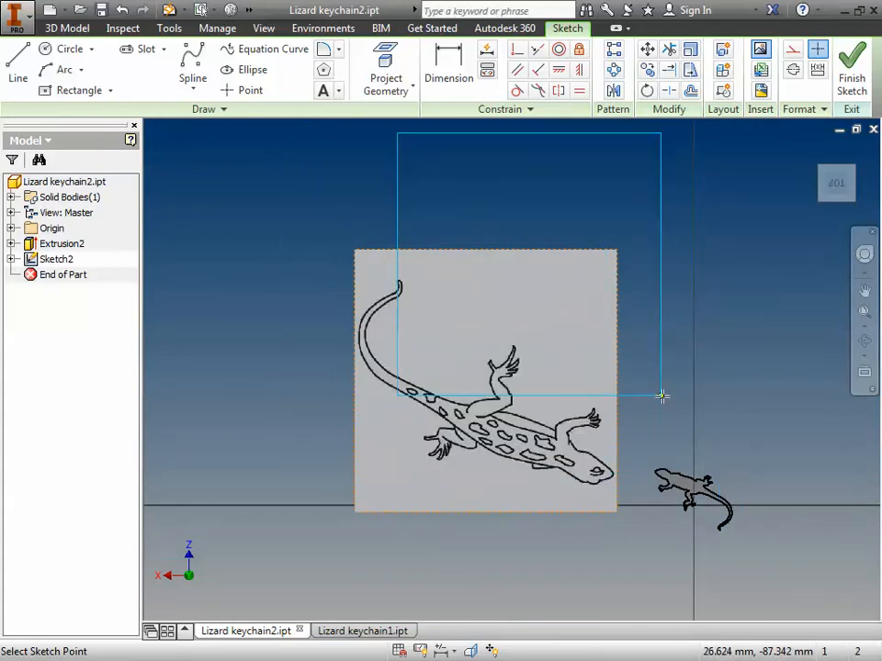
key(Escape)
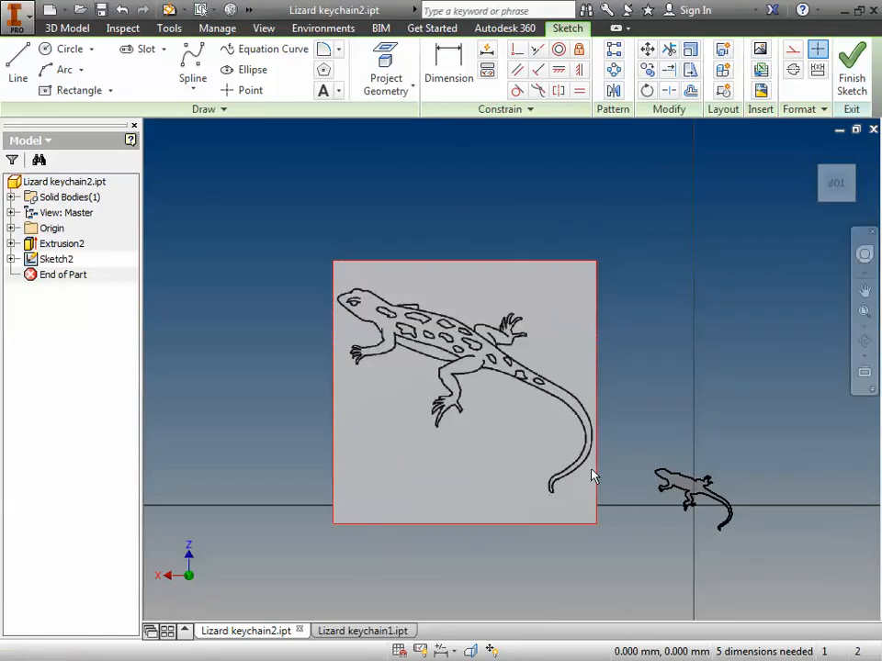
Step: Scale down and move the lizard image so its outline lines up with the extruded body
mouse_move(598, 267)
mouse_down()
mouse_move(584, 274)
mouse_move(608, 263)
mouse_move(594, 260)
mouse_up()
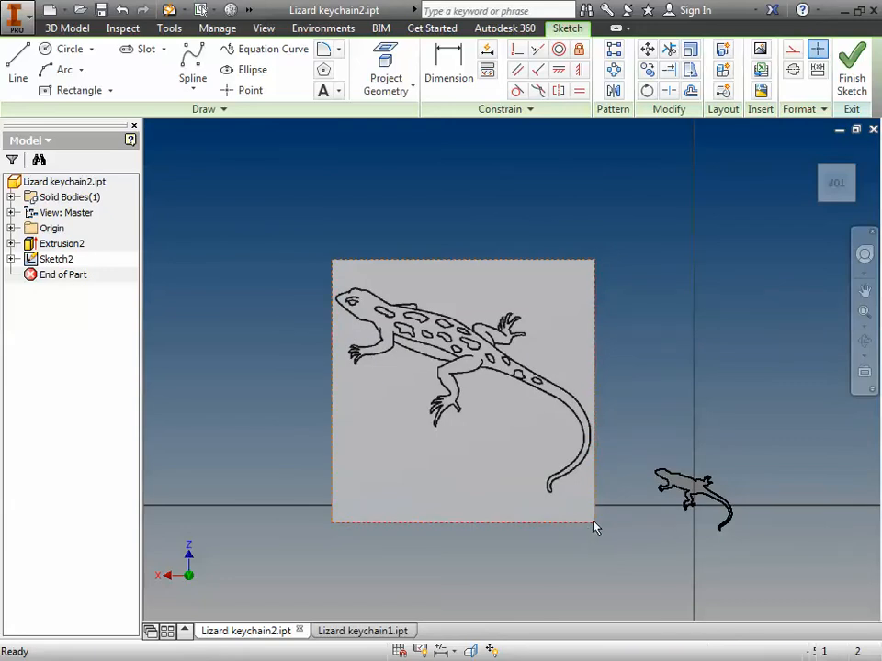
mouse_move(595, 525)
mouse_down()
mouse_move(454, 356)
mouse_move(436, 347)
mouse_move(535, 438)
mouse_move(702, 520)
mouse_up()
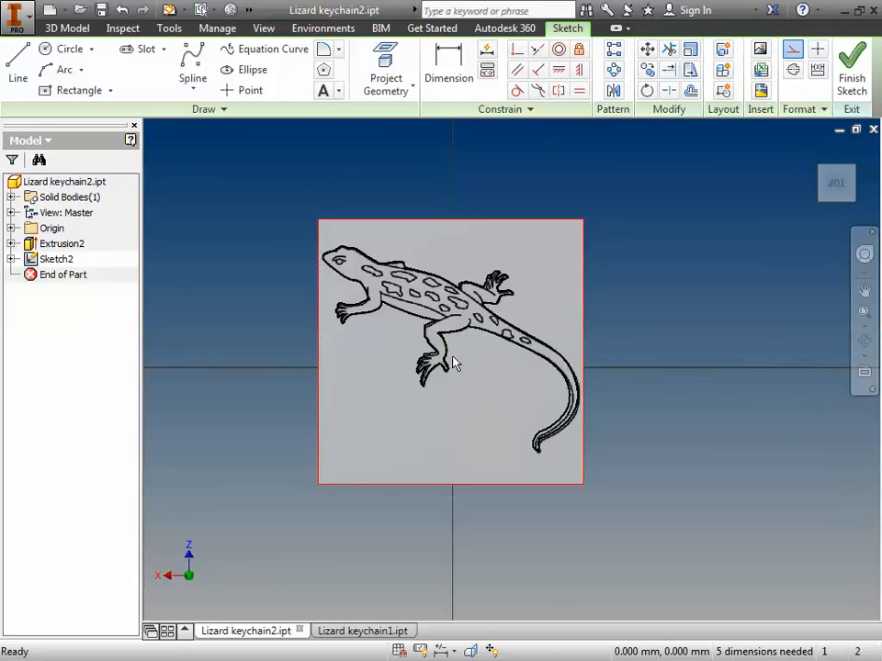
Step: Trace the spot just behind the head with a closed control vertex spline and finish the sketch
scroll(453, 361, up, 3)
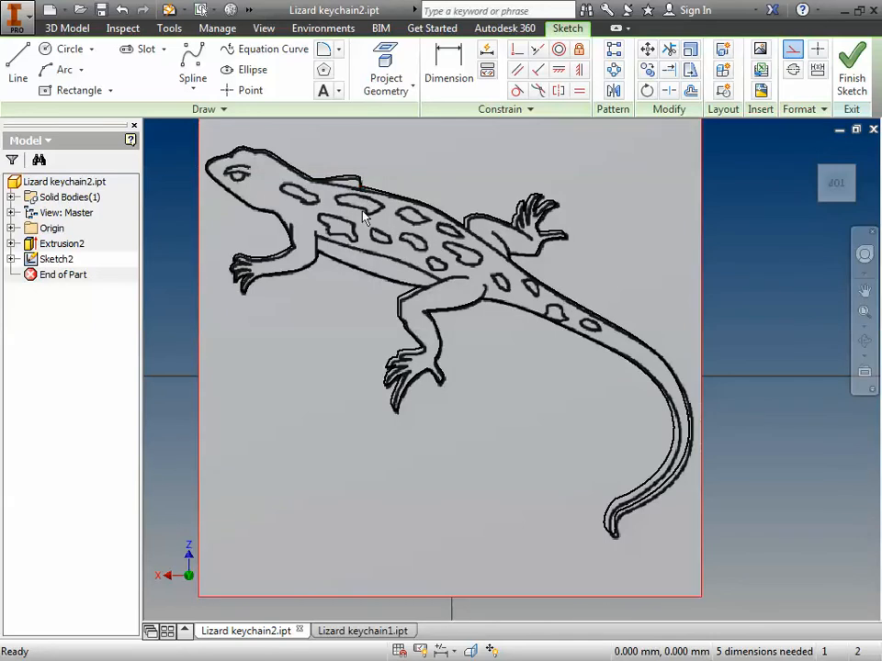
scroll(363, 216, up, 3)
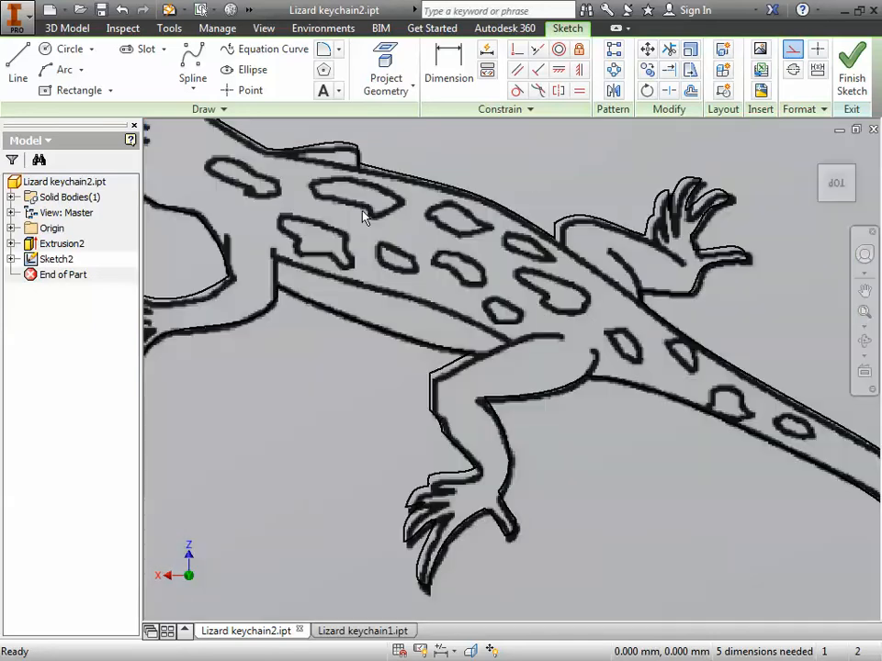
click(193, 88)
click(180, 127)
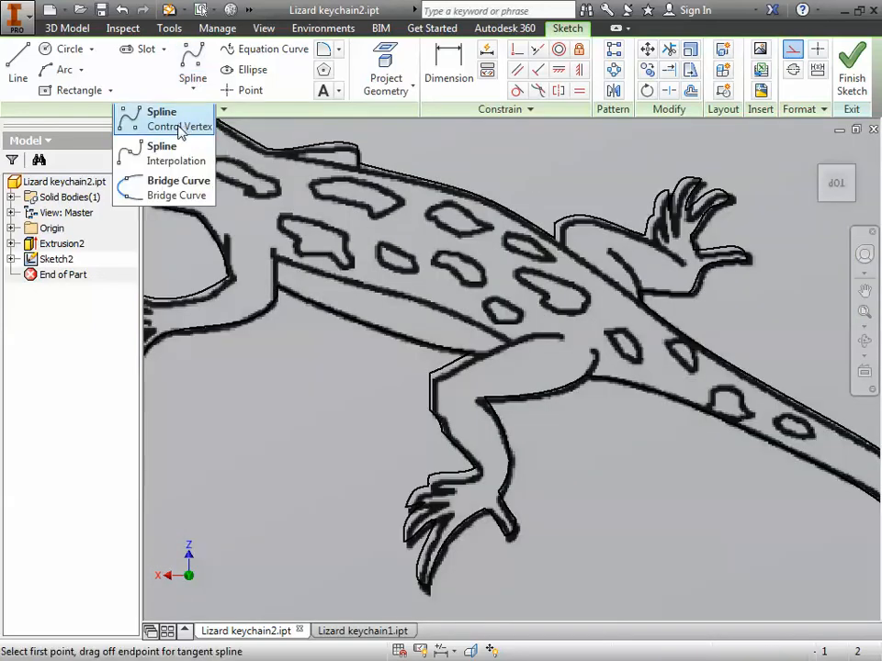
click(211, 162)
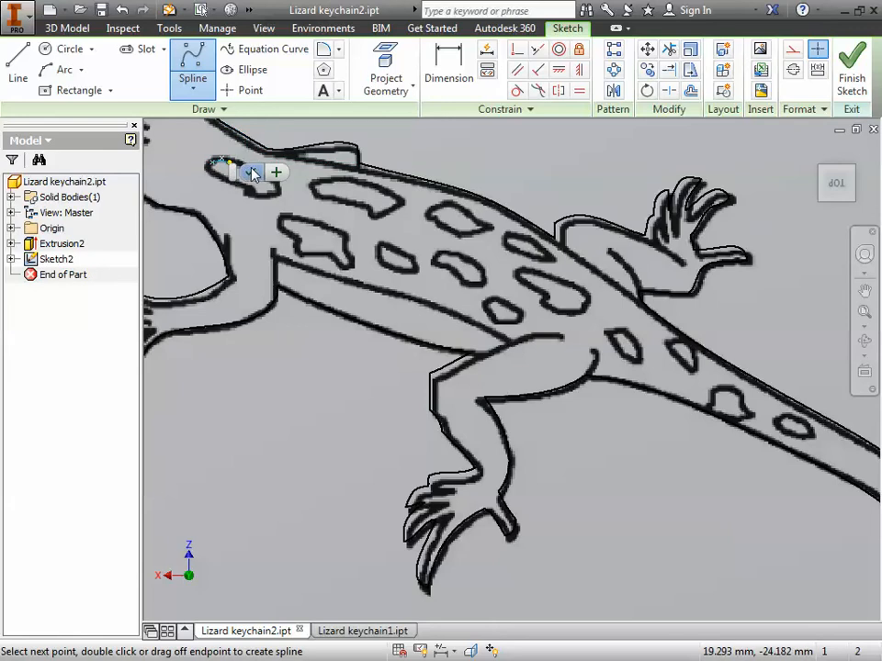
click(273, 189)
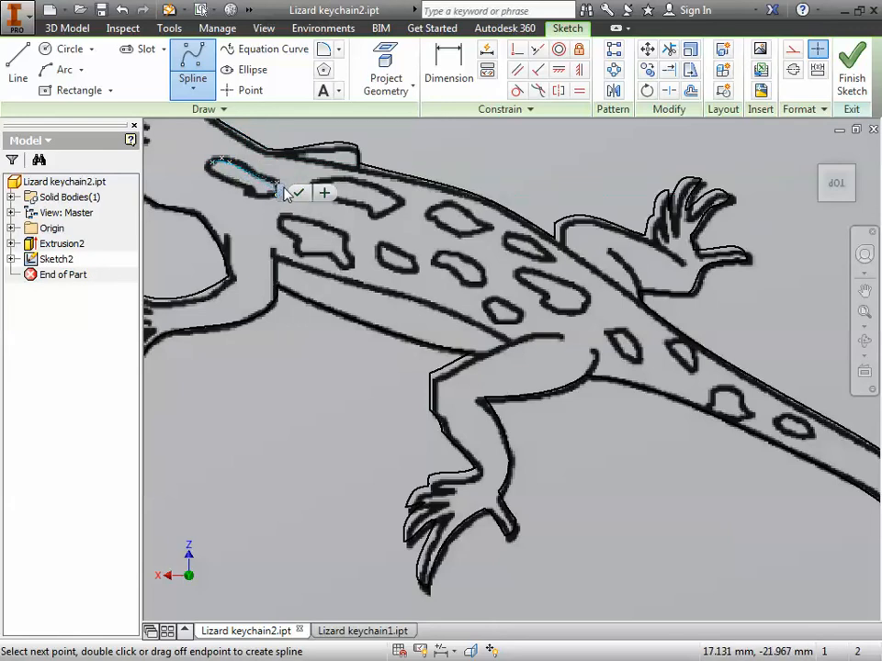
click(211, 165)
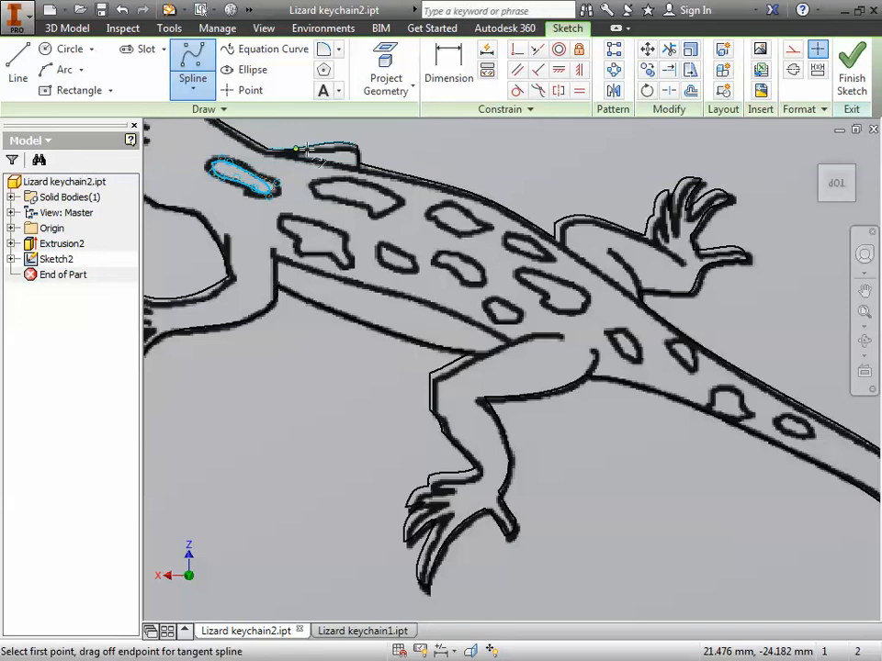
click(852, 84)
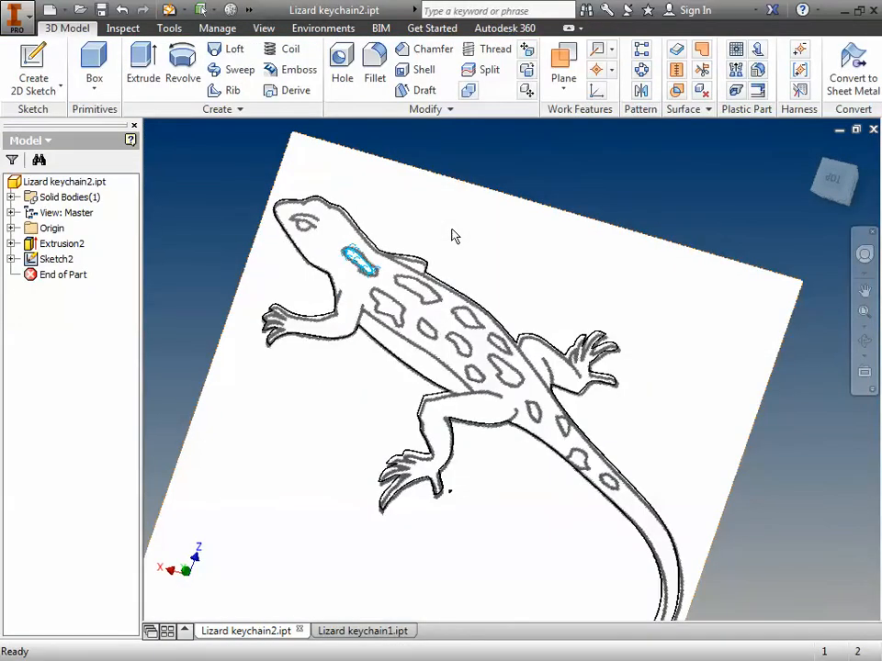
Step: Extrude the traced spot behind the head 1 mm, joining it to the lizard body
scroll(451, 237, up, 4)
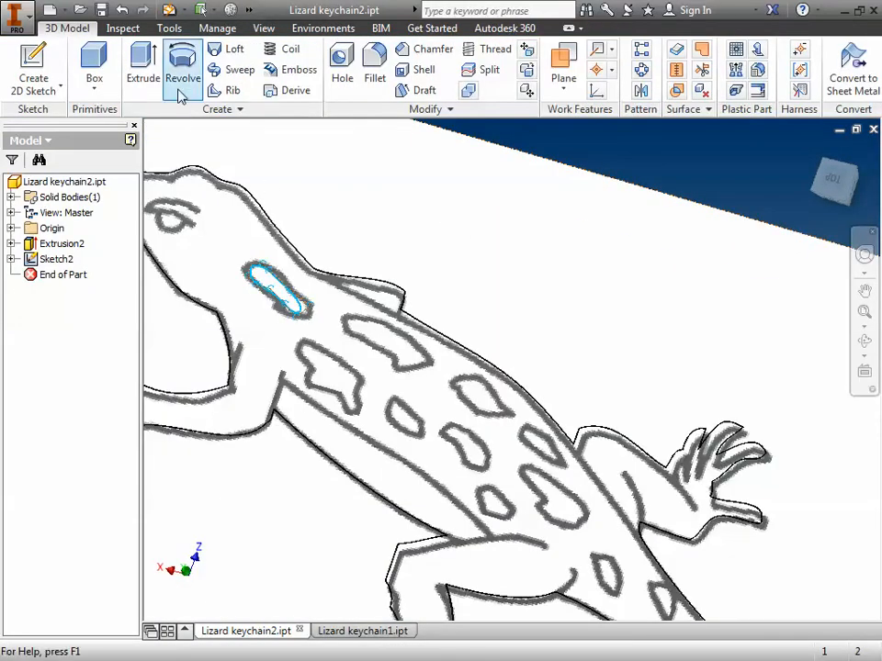
click(142, 68)
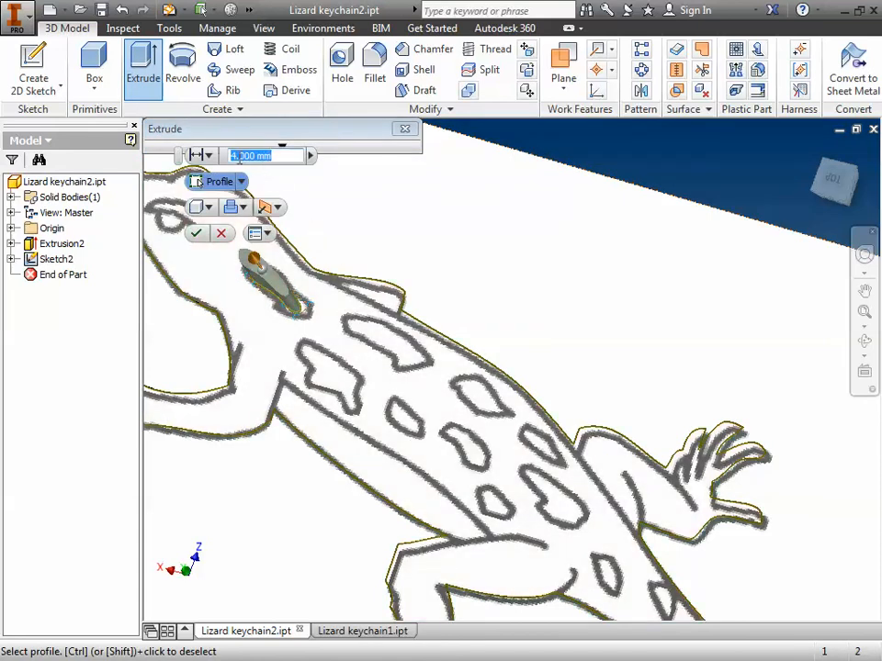
click(234, 156)
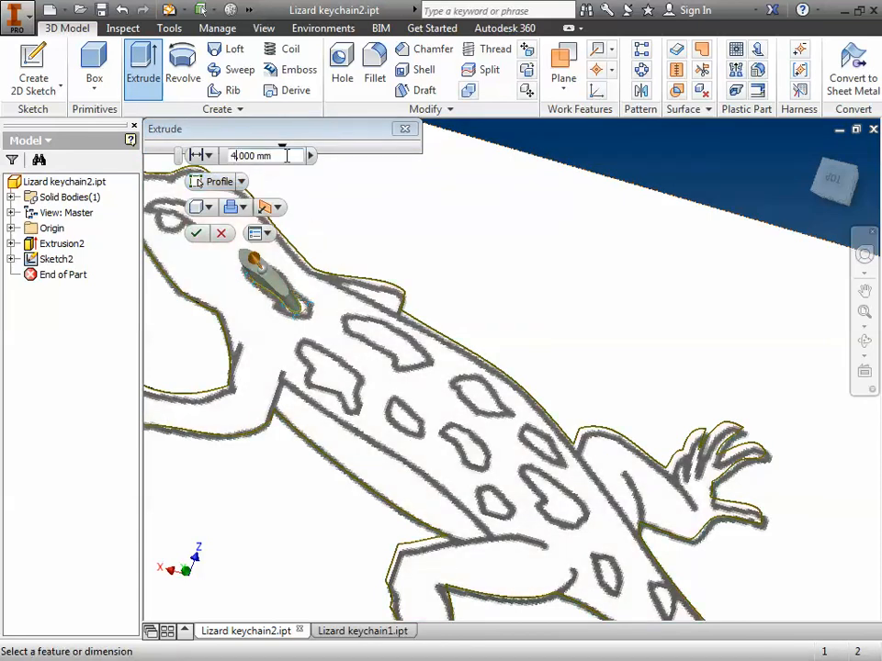
text(1)
click(198, 234)
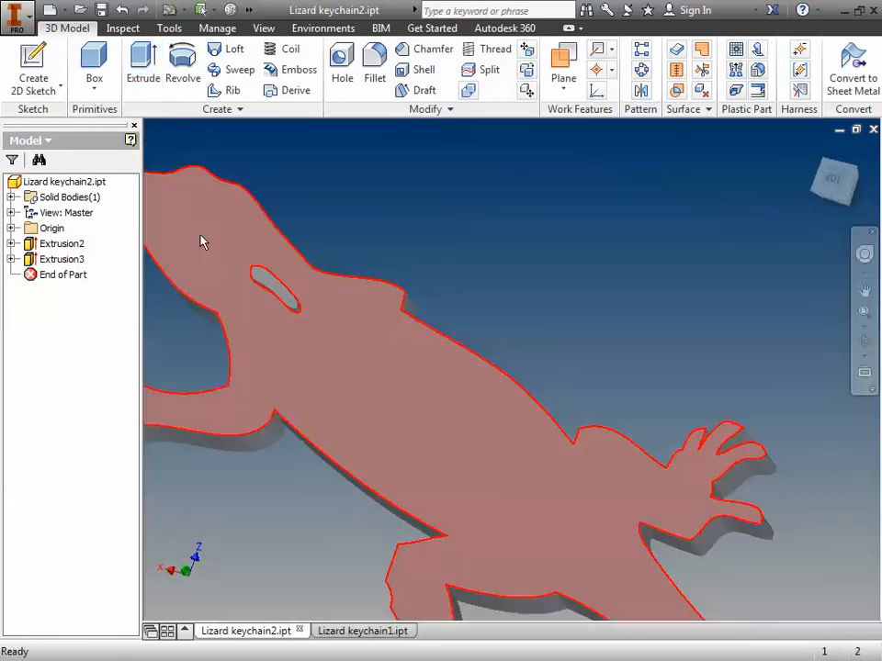
click(864, 341)
drag(552, 405, 525, 263)
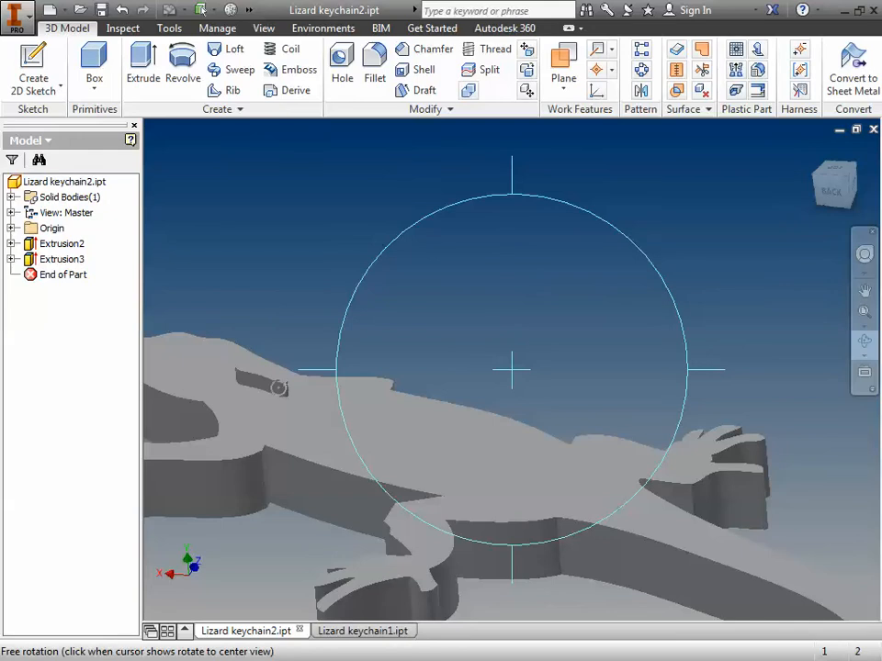
drag(531, 422, 482, 410)
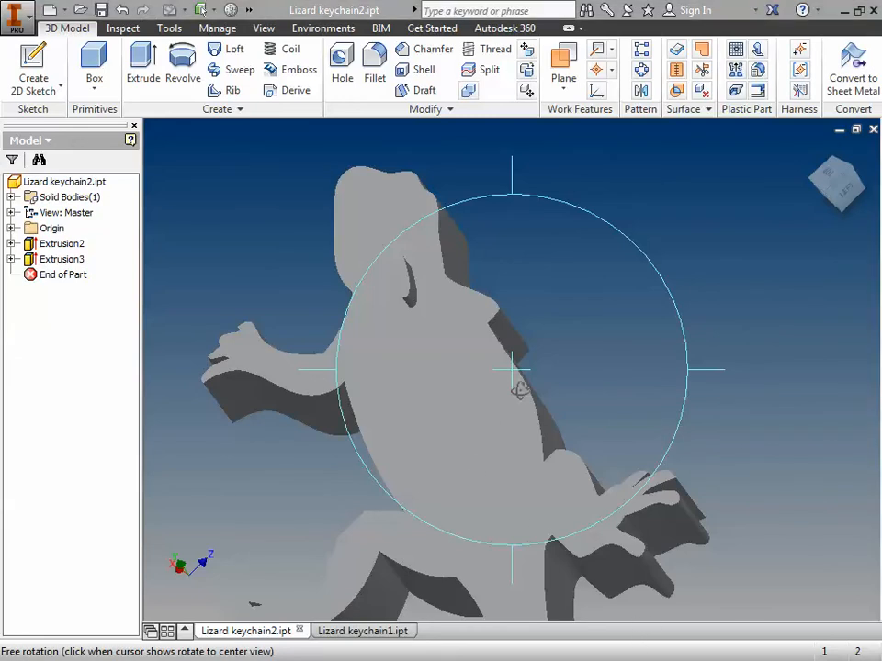
Step: Start a sketch on the lizard body's broad flat face and draw a circle about 0.82 mm in diameter on the head as an eye
middle_drag(680, 285, 526, 333)
key(Escape)
right_click(270, 428)
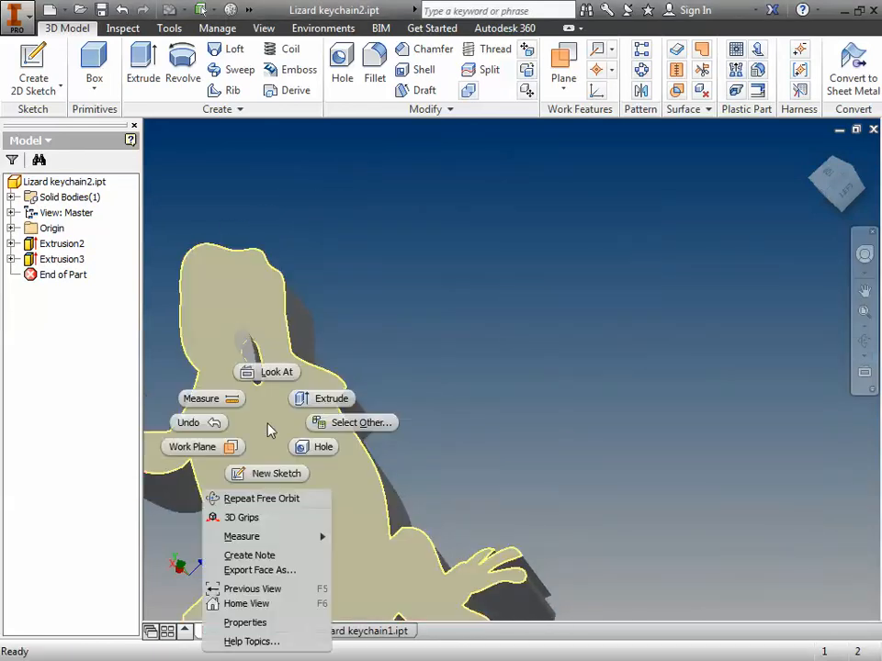
click(273, 472)
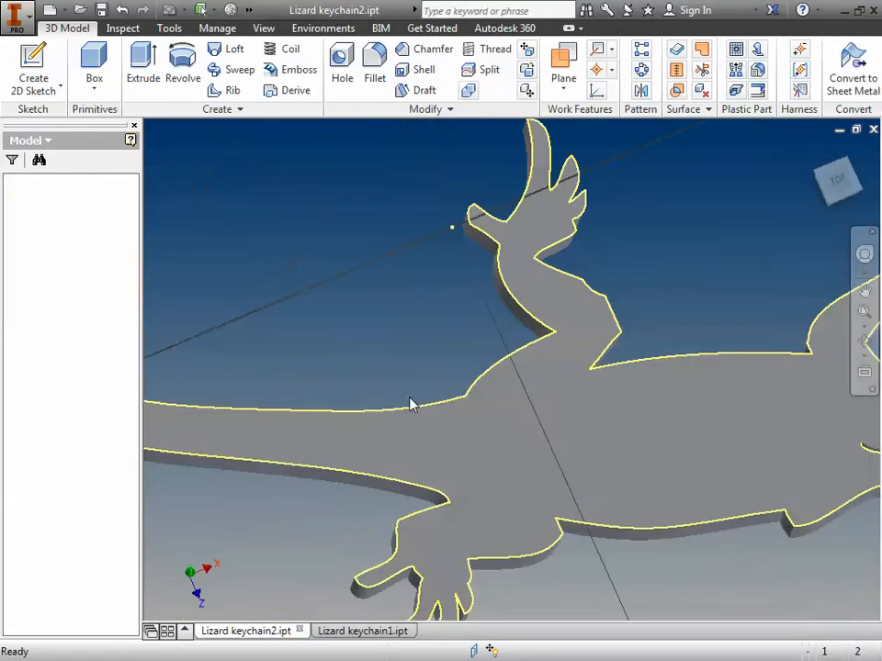
click(864, 290)
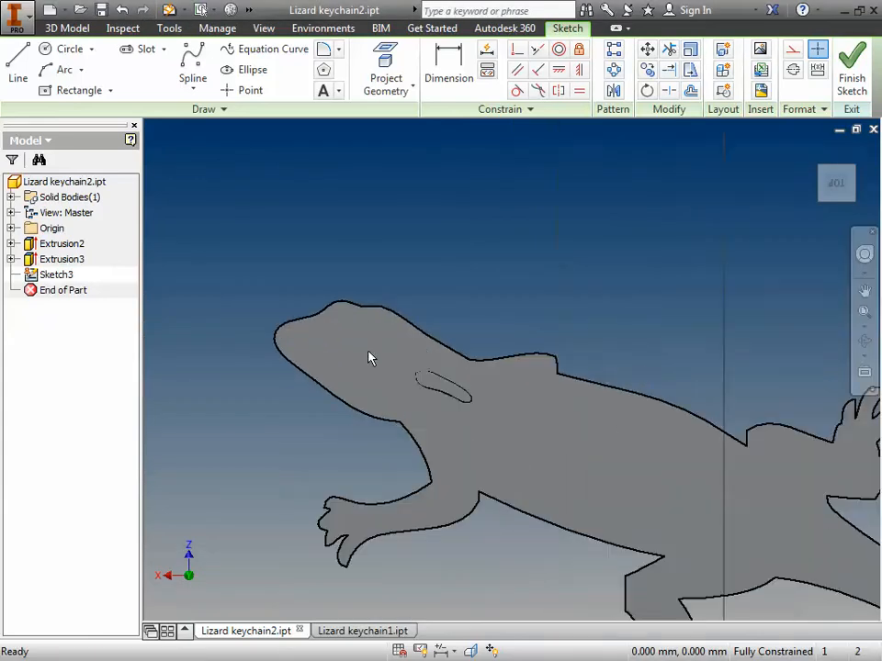
scroll(370, 359, up, 3)
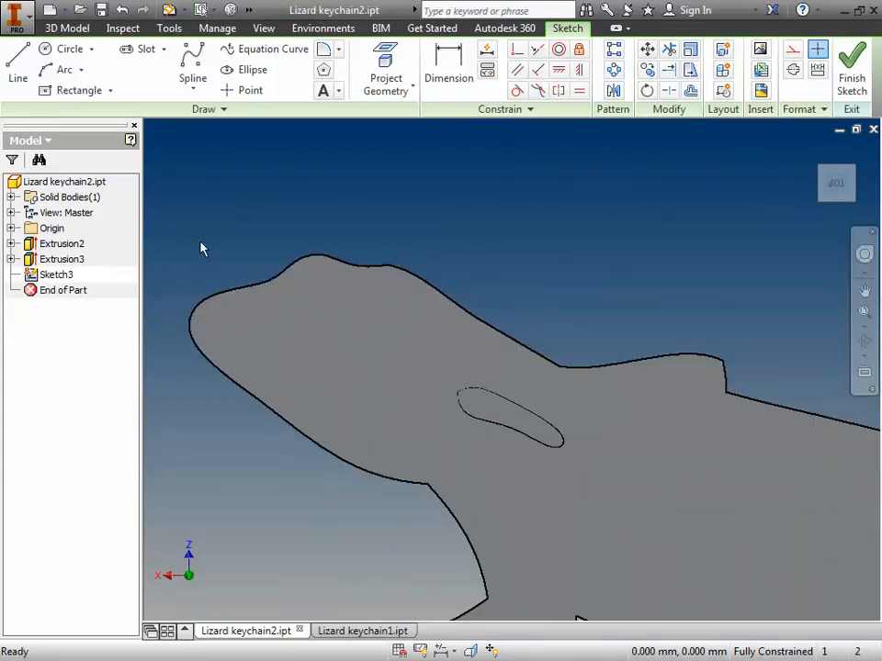
click(91, 51)
click(74, 75)
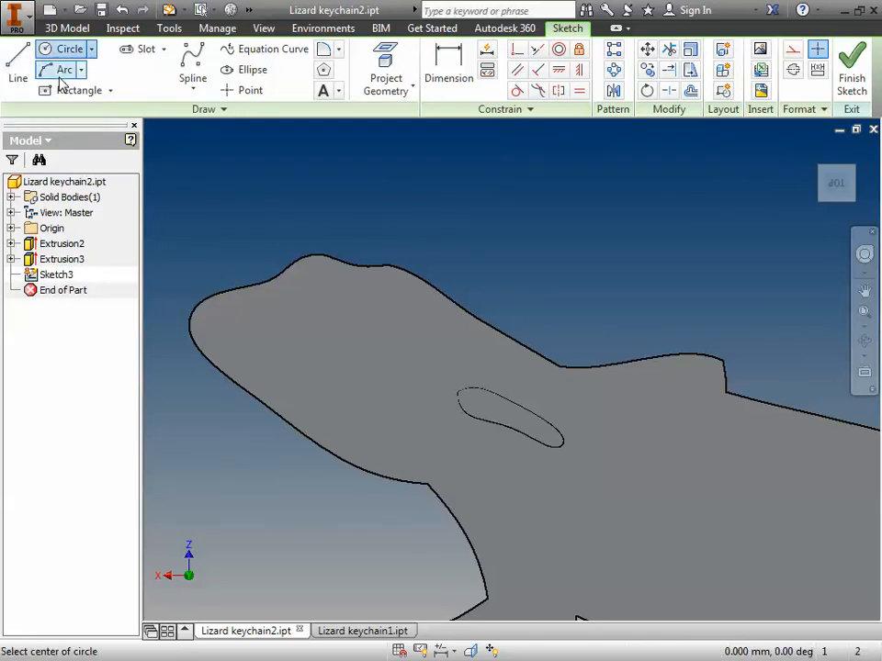
click(328, 288)
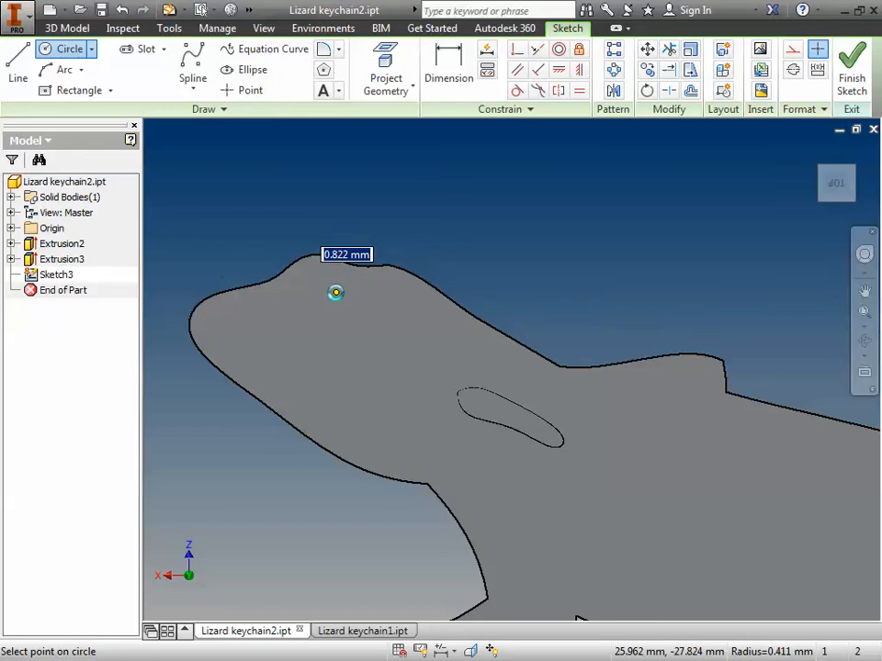
click(335, 292)
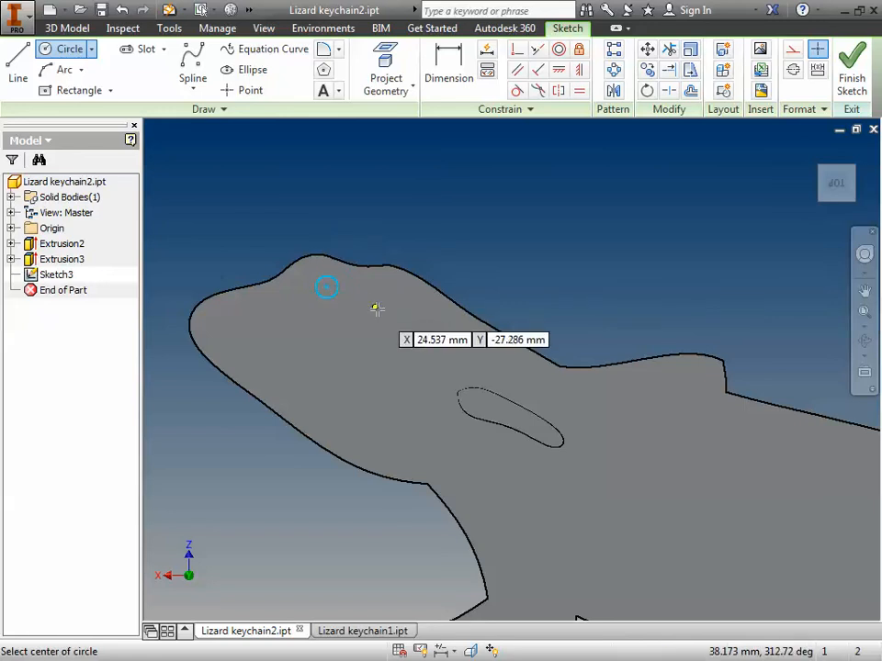
Step: Dimension the eye circle's diameter at 0.75 mm
click(450, 73)
click(338, 292)
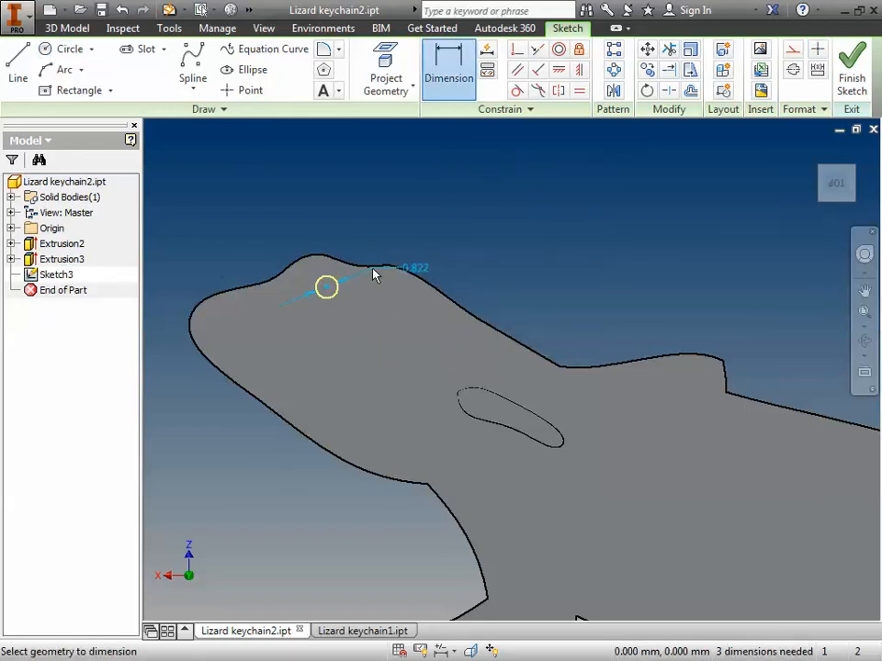
click(374, 274)
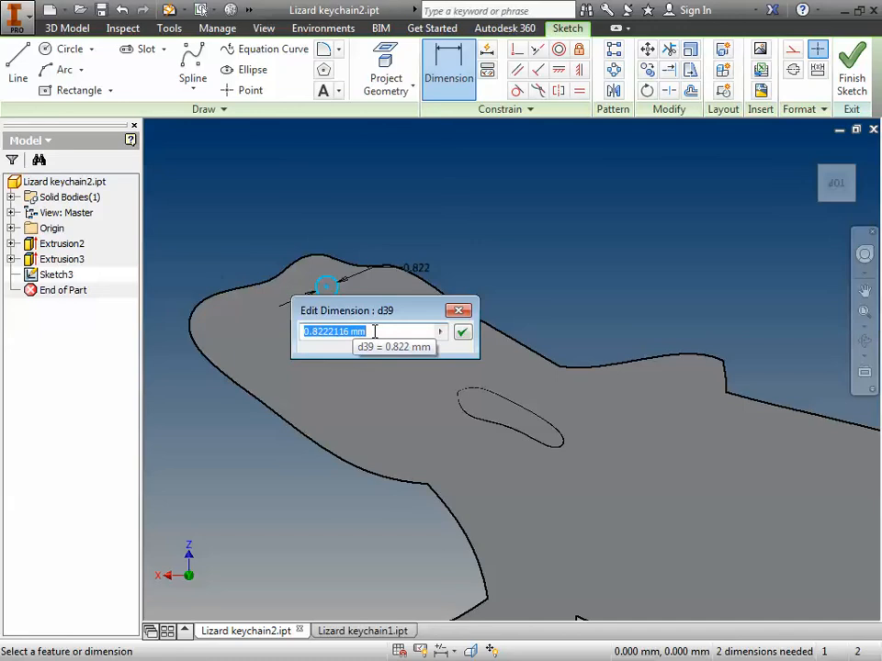
text(.75)
key(Return)
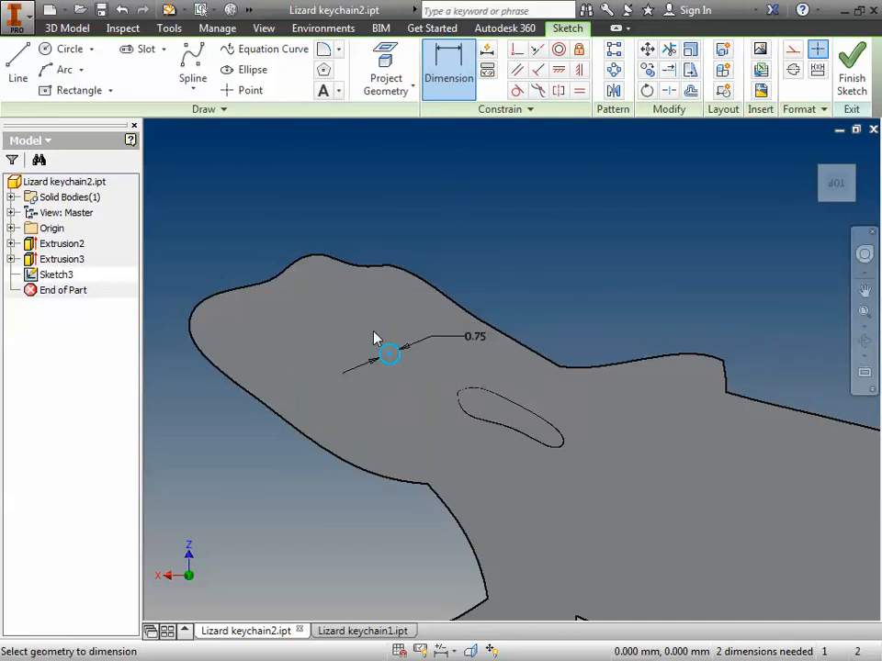
key(Escape)
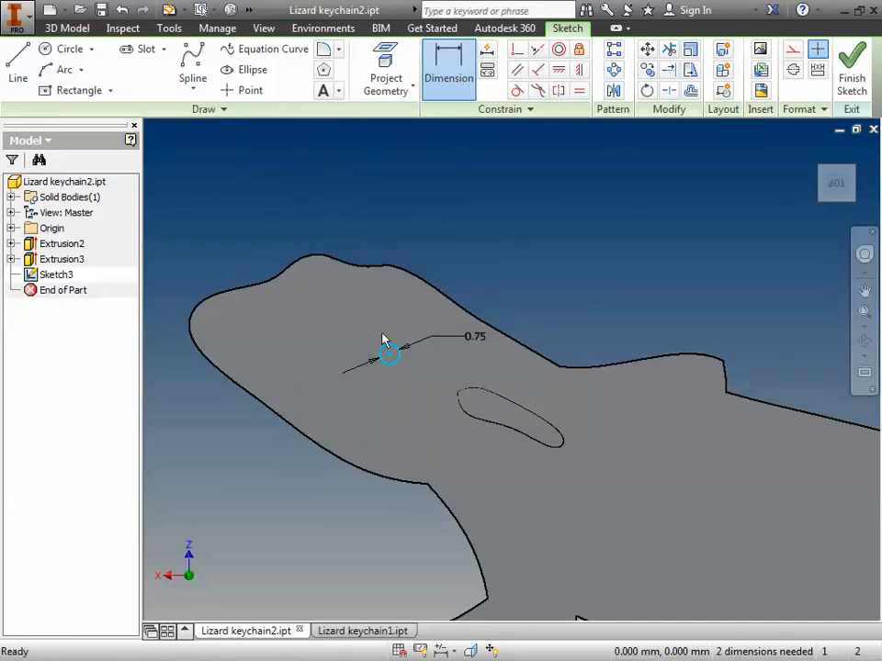
Step: Move the eye circle back near the bump on the head's edge and finish the sketch
drag(389, 353, 364, 324)
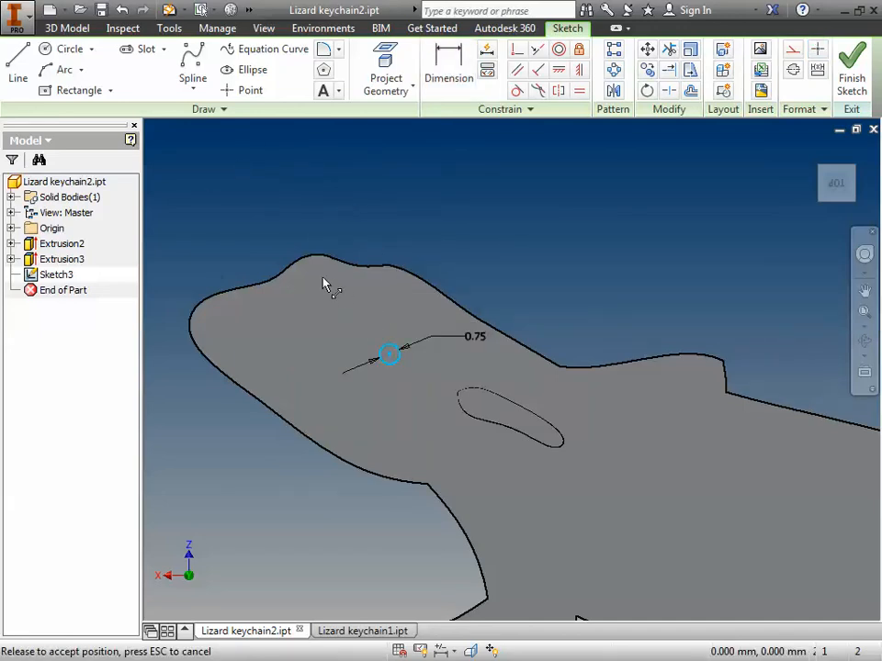
mouse_move(323, 285)
mouse_down()
mouse_move(386, 344)
mouse_move(334, 315)
mouse_move(327, 288)
mouse_move(316, 287)
mouse_up()
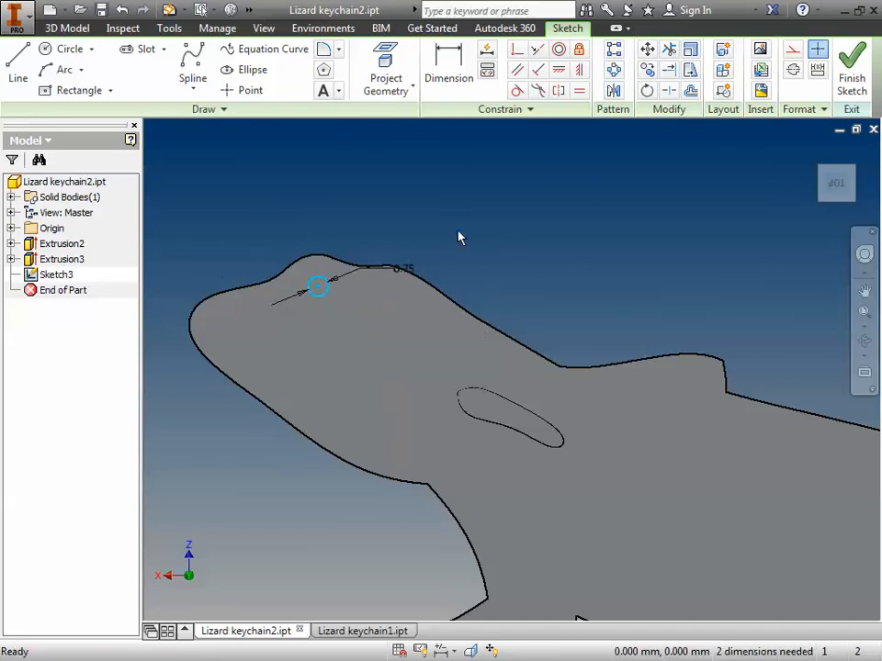
click(843, 95)
Step: Extrude the eye circle as a cut 2.75 mm deep into the lizard's head
scroll(306, 274, up, 3)
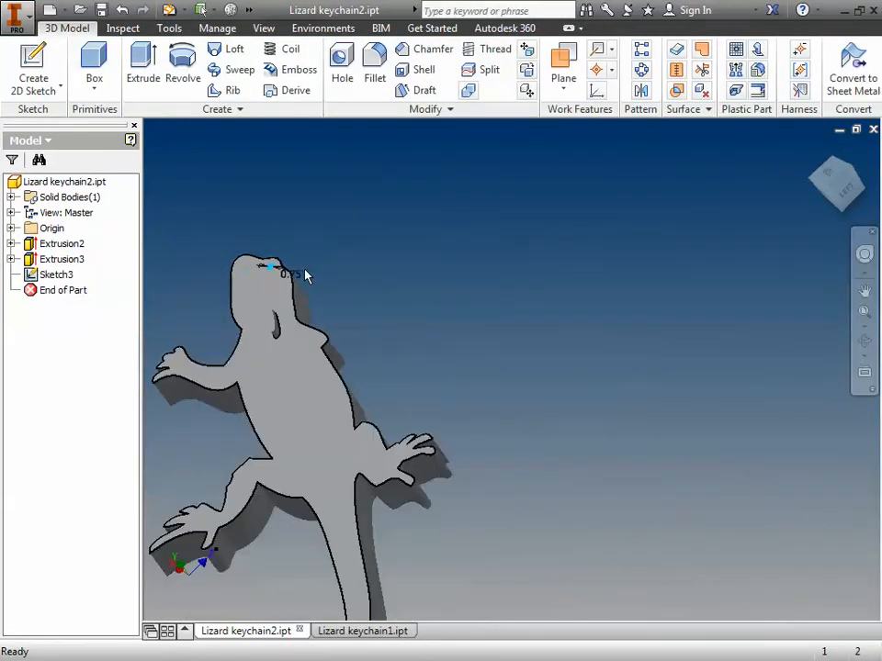
scroll(305, 277, down, 3)
scroll(181, 280, down, 3)
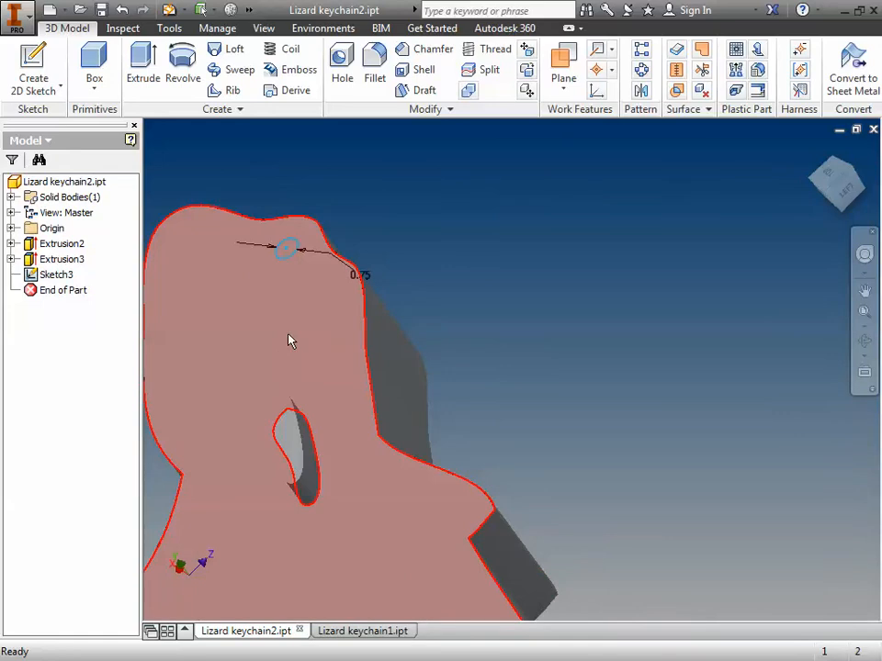
middle_drag(288, 341, 299, 414)
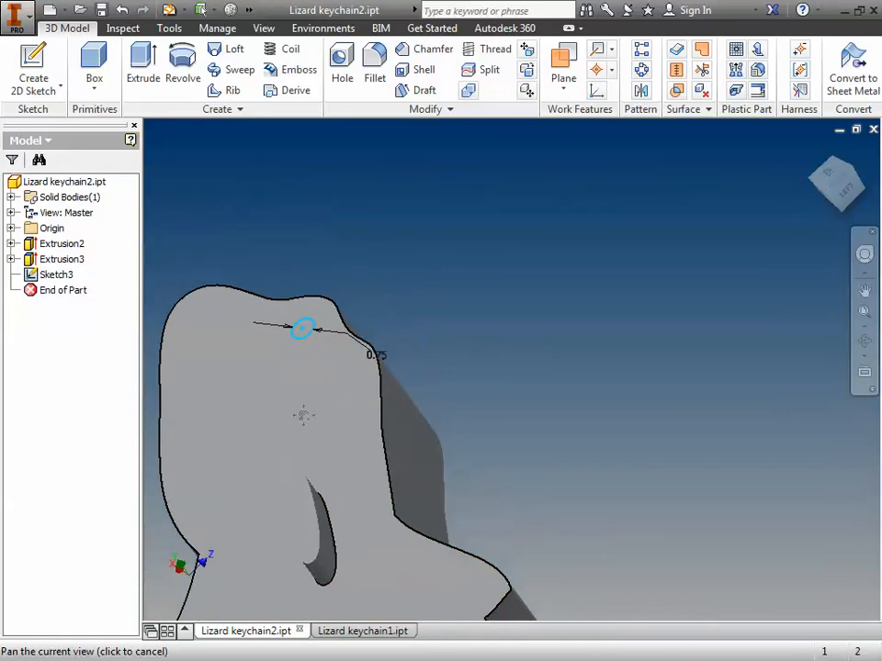
click(143, 71)
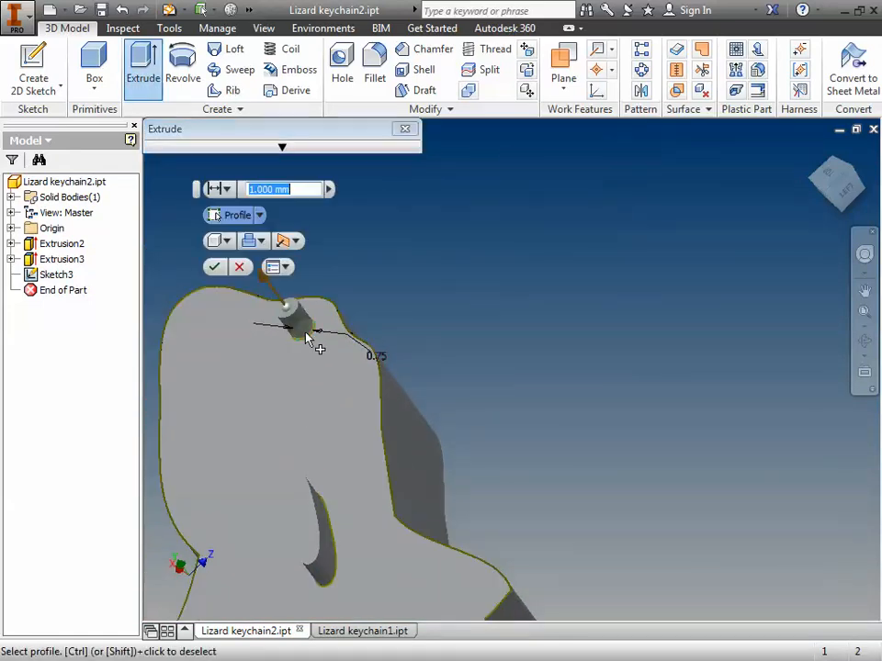
click(261, 241)
click(275, 281)
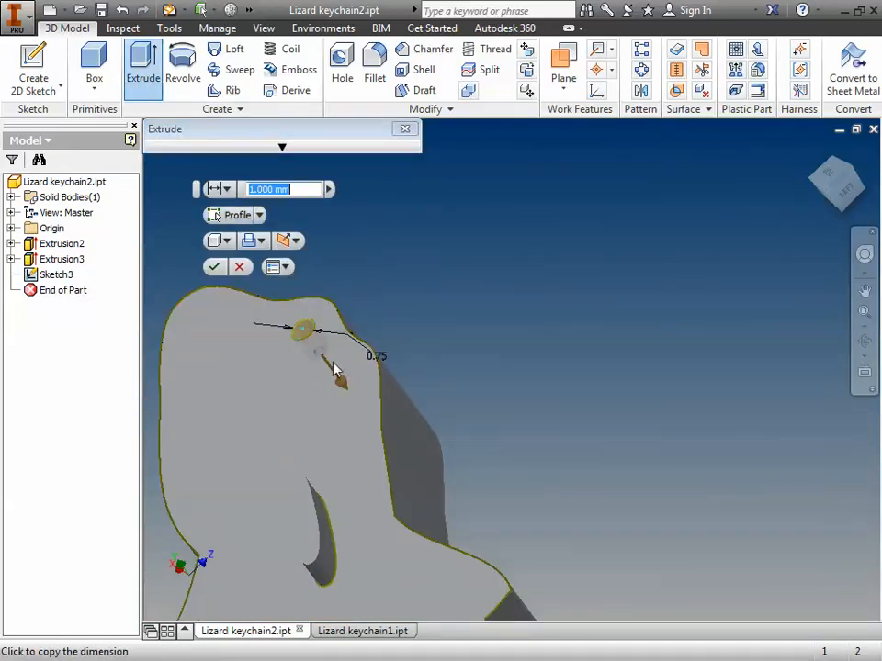
drag(342, 386, 384, 433)
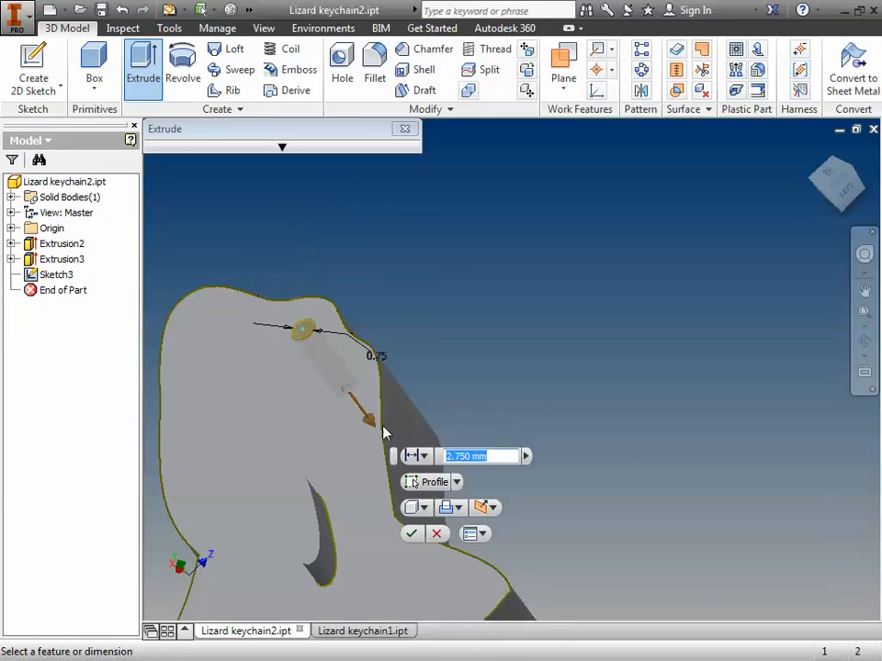
click(412, 534)
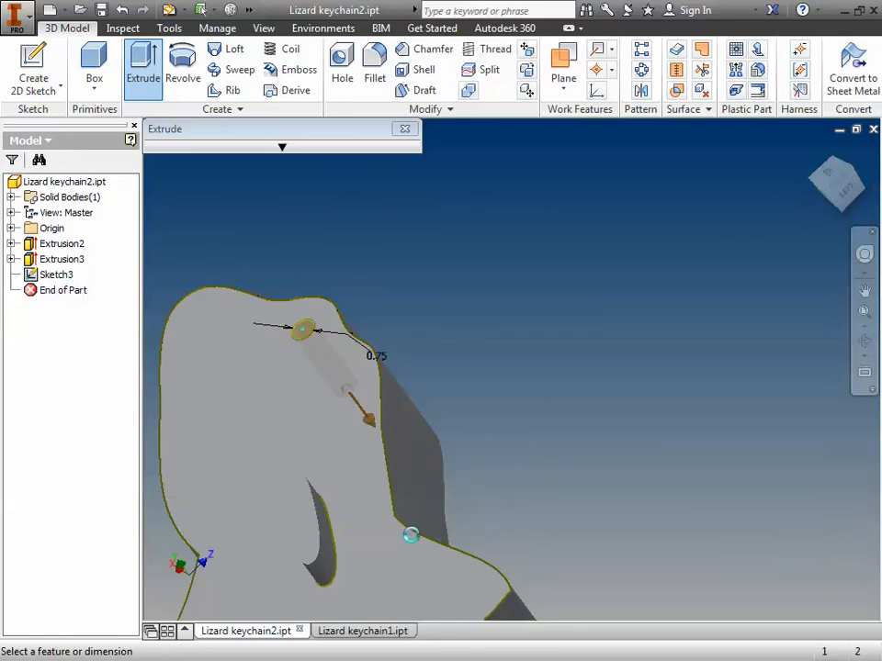
Step: Edit the lizard body's base extrusion, Extrusion2, and change its direction to Symmetric
click(866, 341)
drag(393, 433, 374, 436)
drag(426, 487, 426, 426)
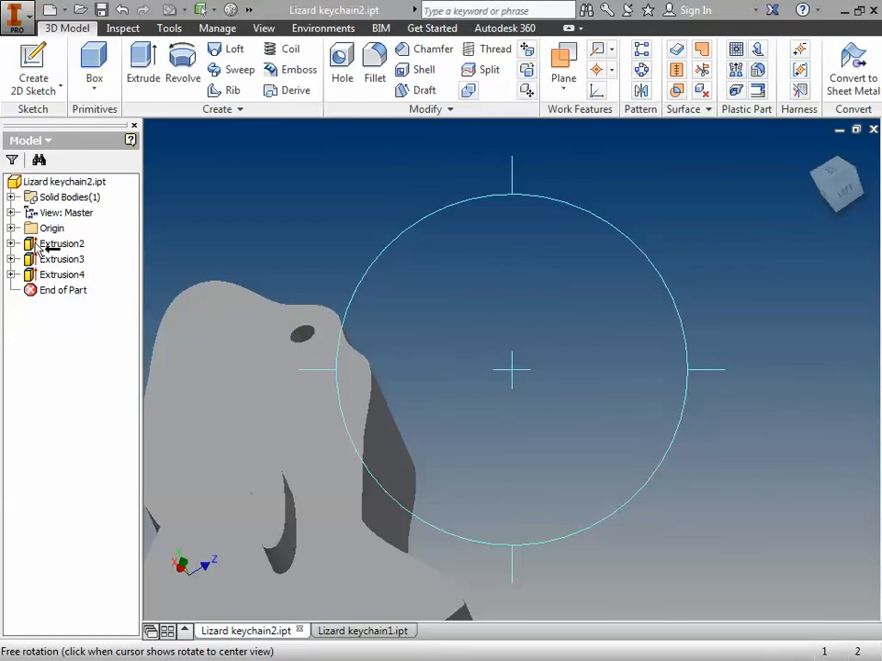
key(Escape)
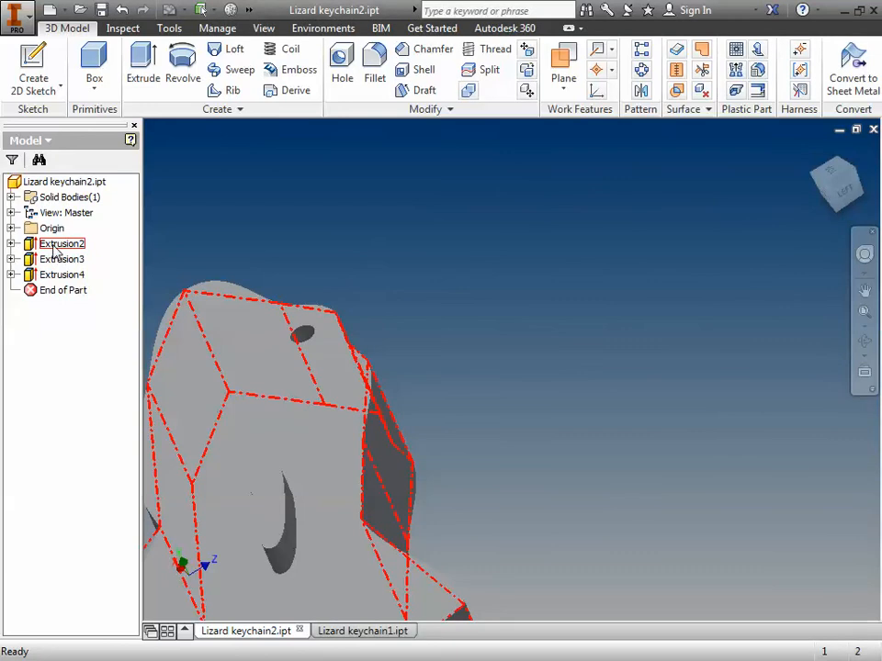
double_click(57, 244)
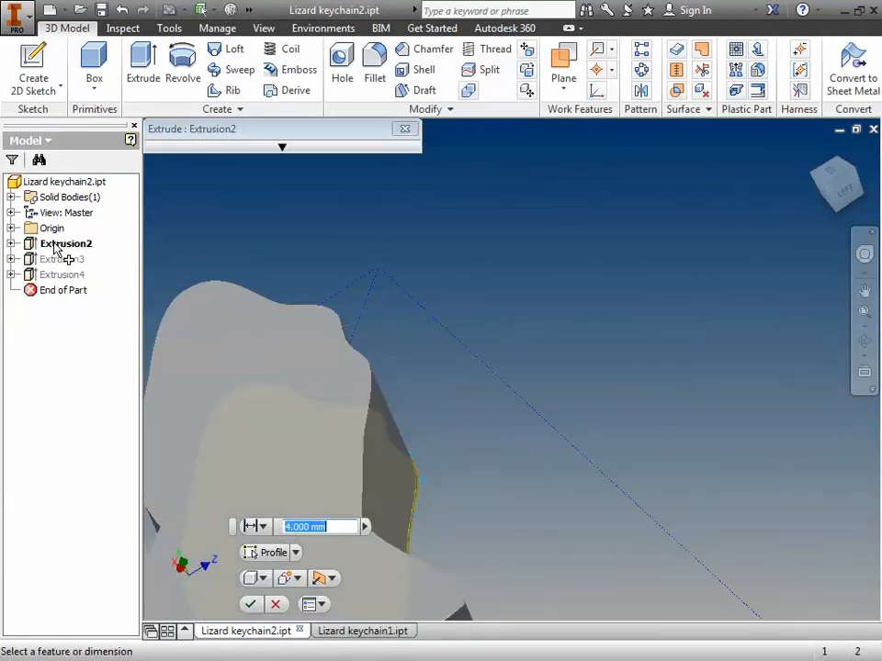
click(333, 578)
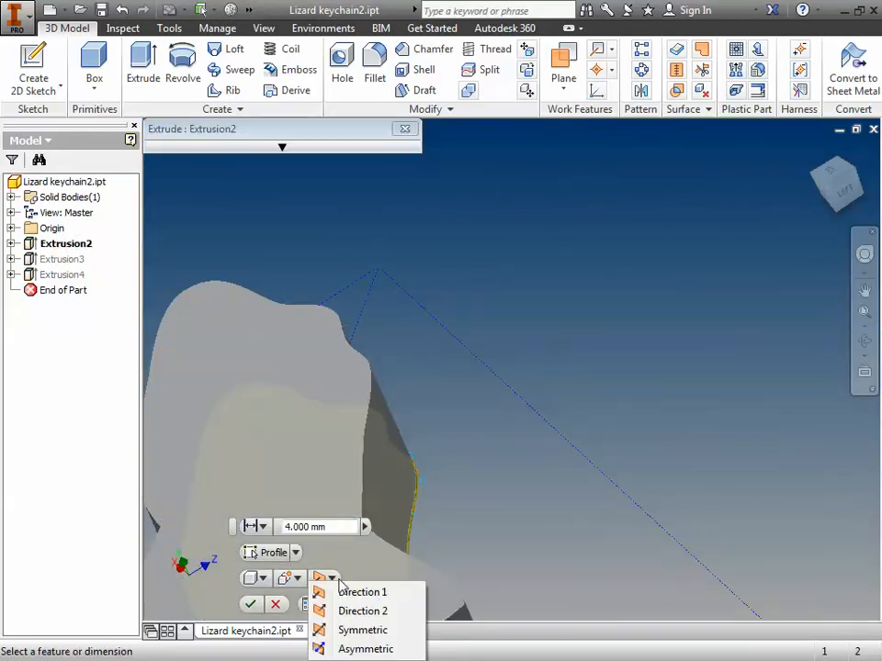
click(367, 631)
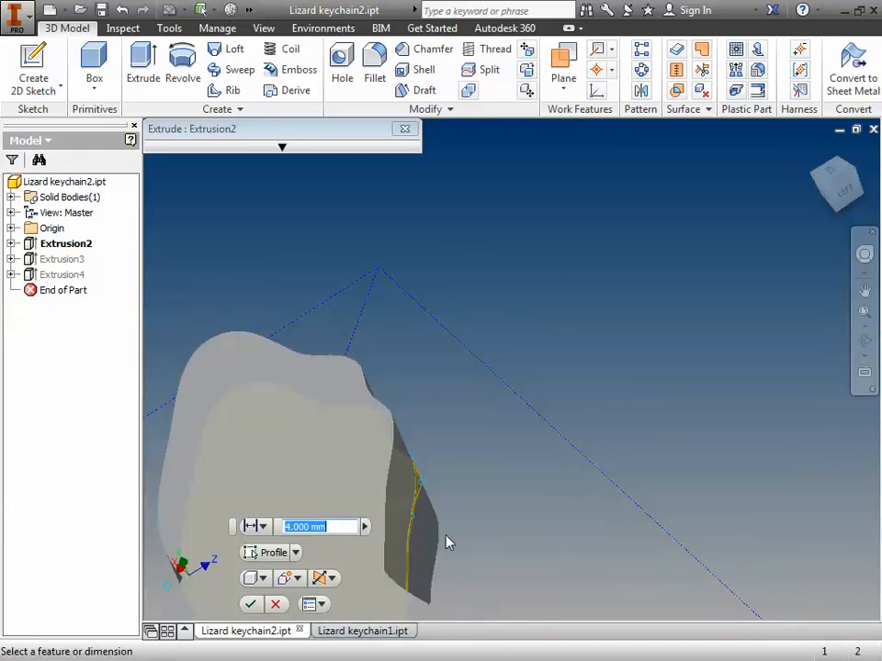
click(253, 602)
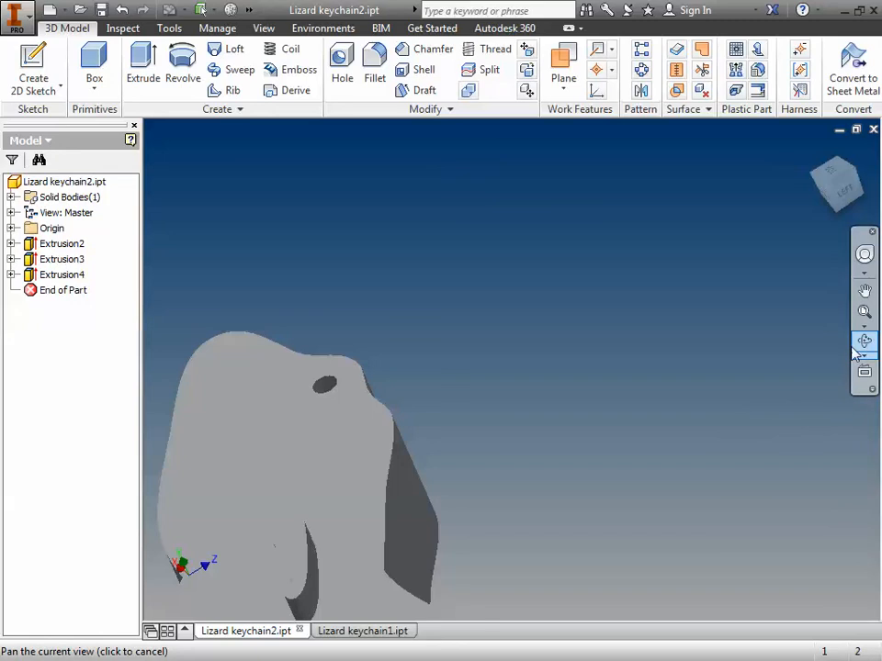
Step: Create a new sketch on the origin XZ Plane, which runs through the middle of the lizard body
click(864, 290)
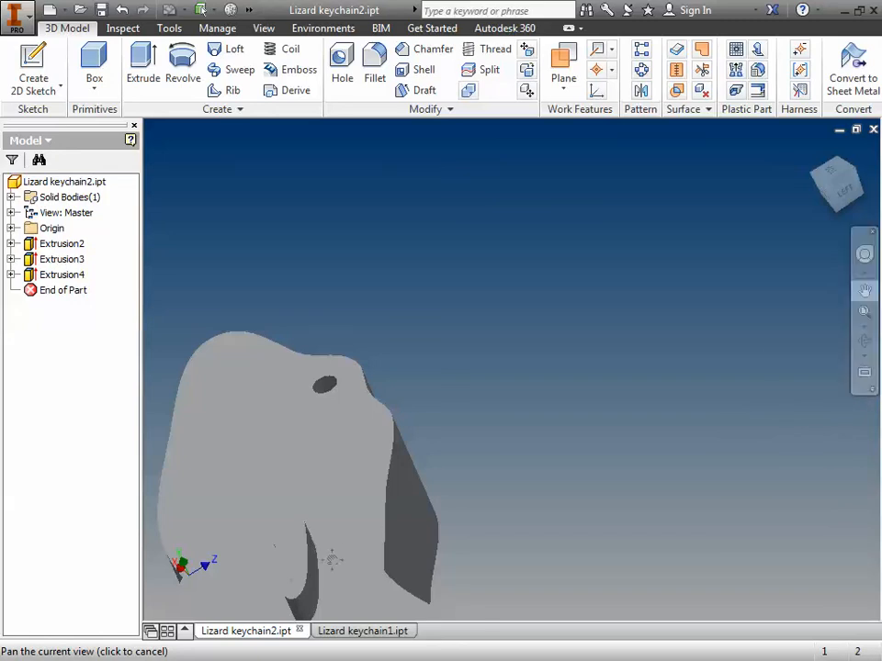
drag(331, 560, 363, 277)
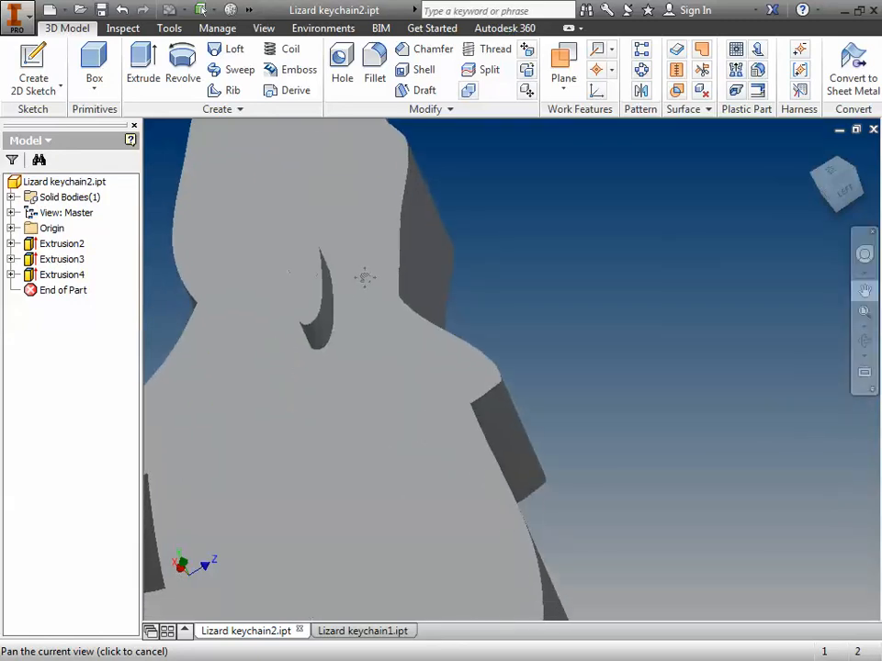
click(864, 340)
drag(523, 359, 515, 394)
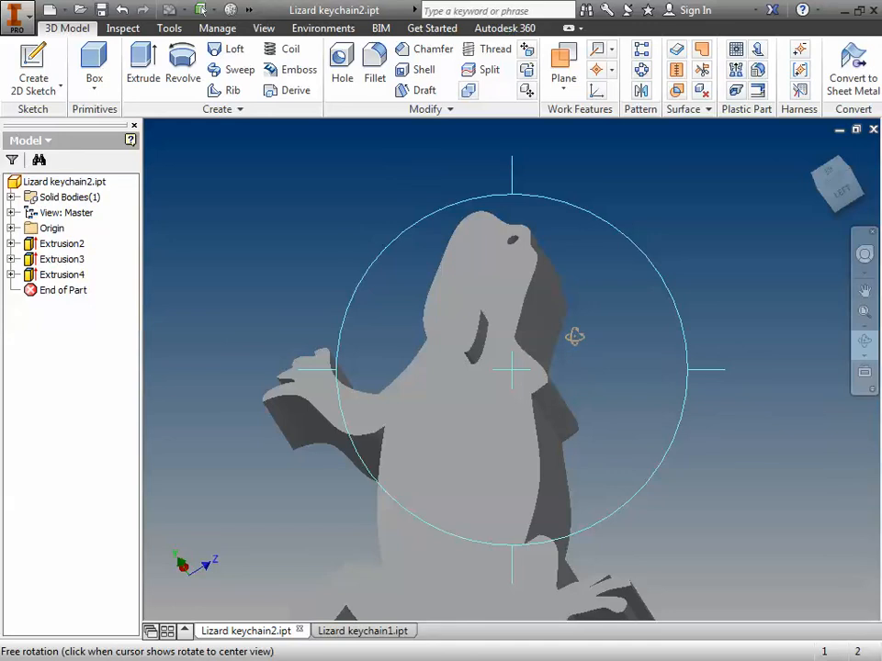
click(10, 228)
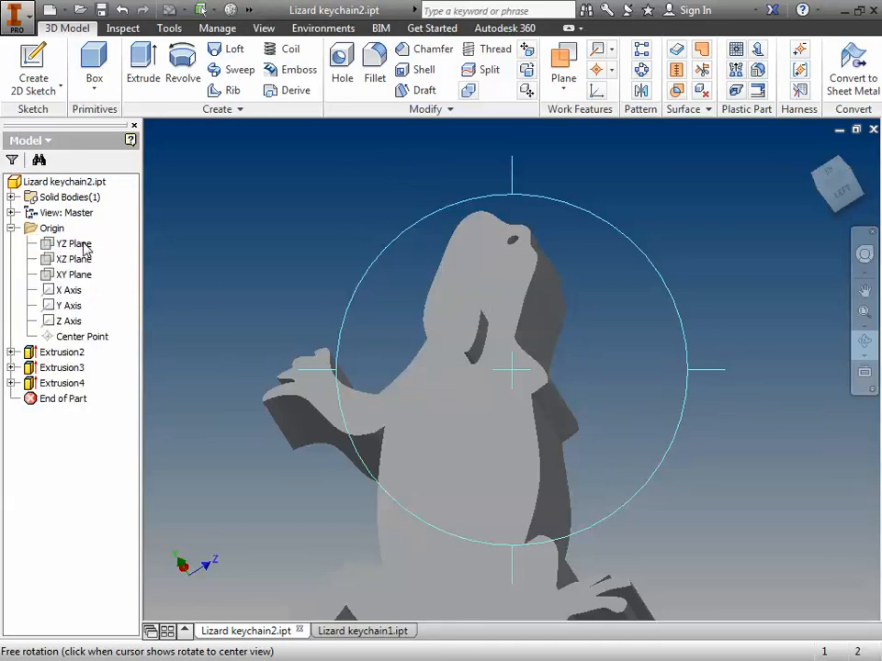
key(Escape)
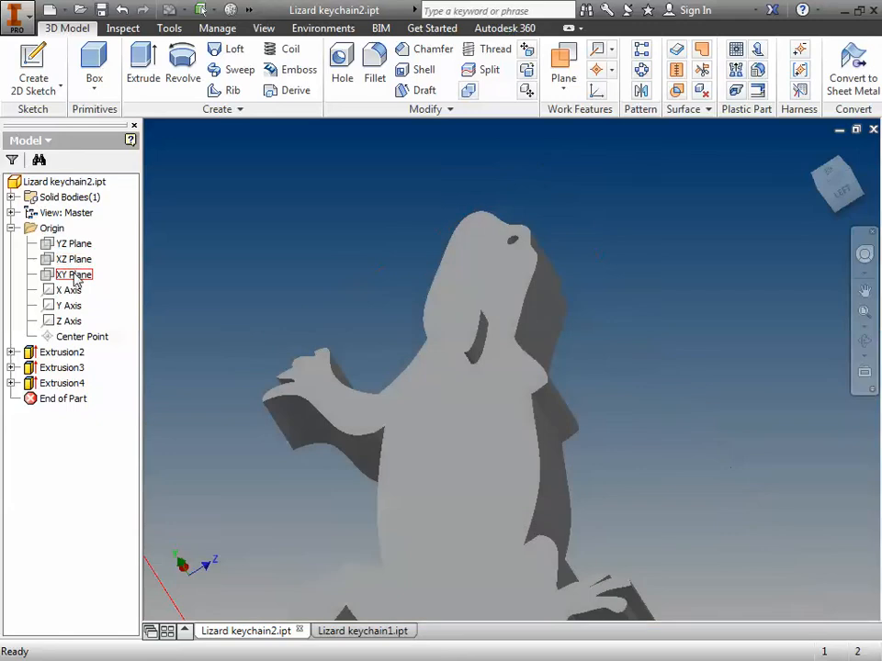
scroll(273, 323, down, 3)
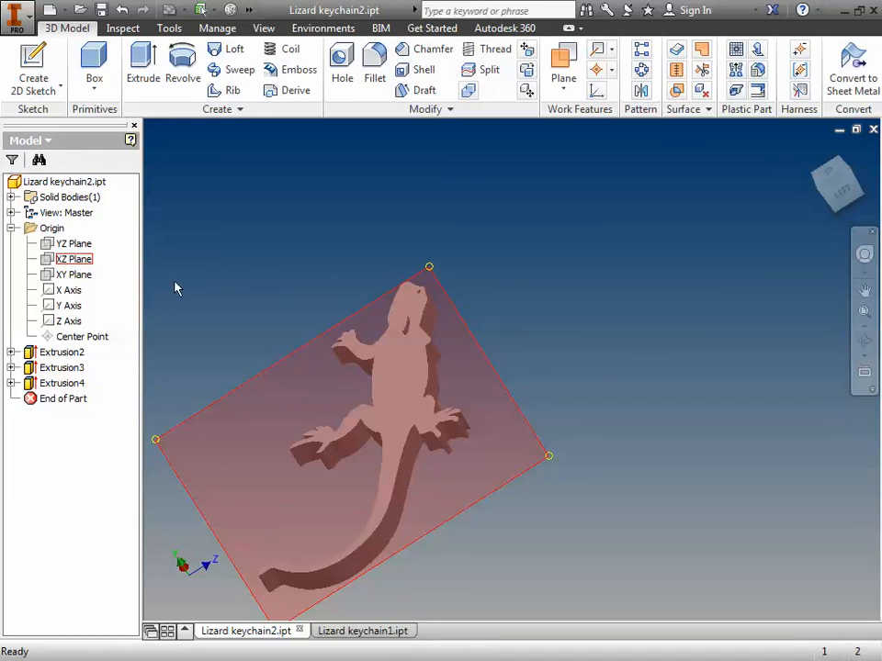
right_click(83, 260)
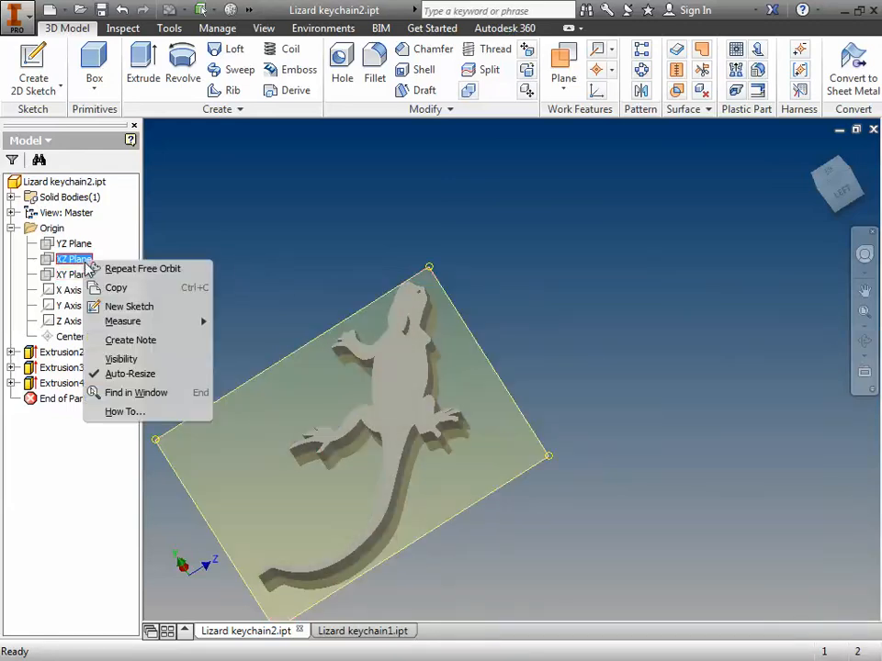
click(142, 308)
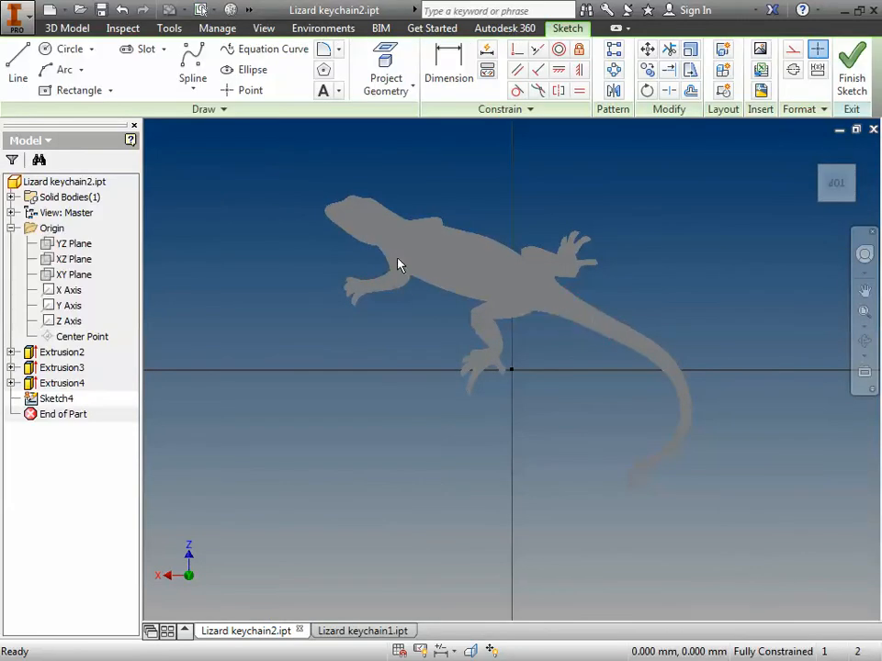
scroll(394, 246, up, 3)
scroll(397, 248, down, 6)
middle_drag(397, 251, 418, 416)
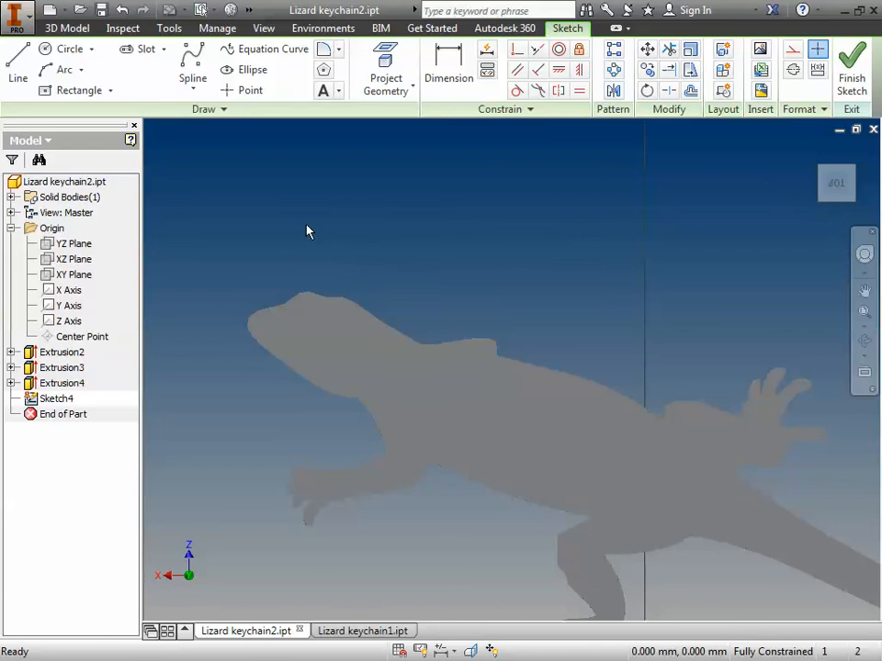
Step: Sketch a circle about 0.7 mm in diameter just above the dip in the lizard's head outline
click(65, 49)
click(91, 49)
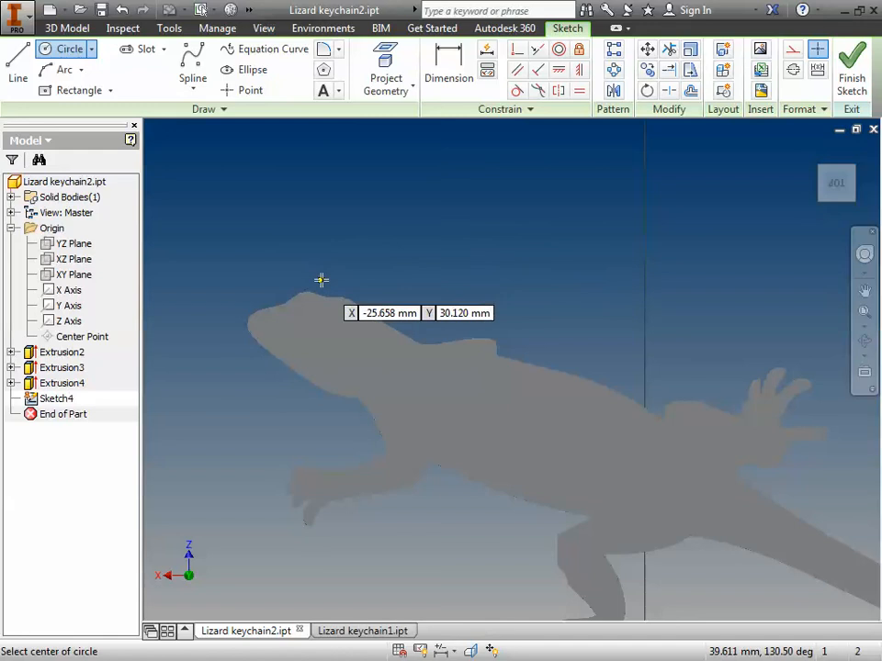
scroll(325, 266, up, 3)
scroll(325, 285, down, 2)
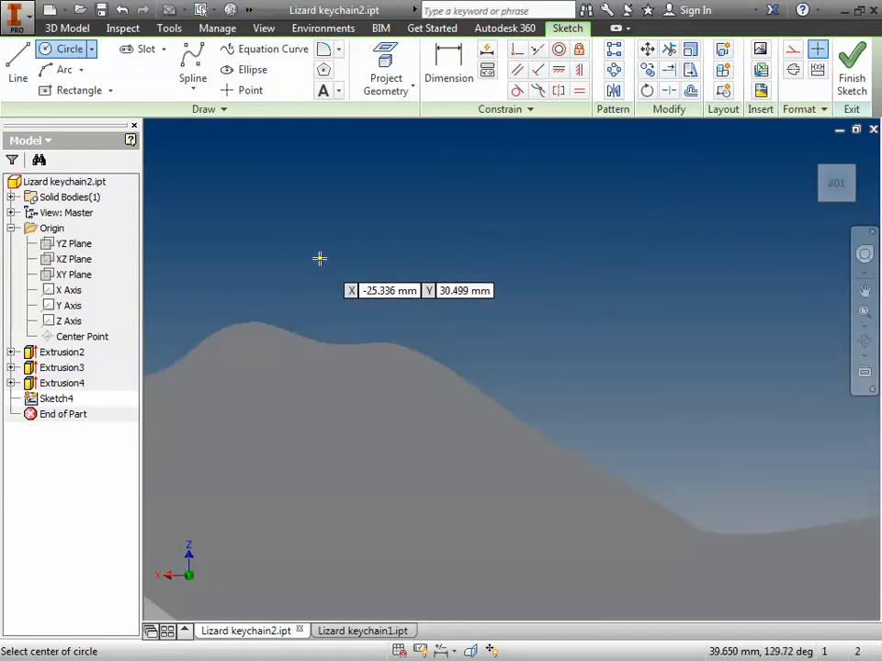
click(323, 259)
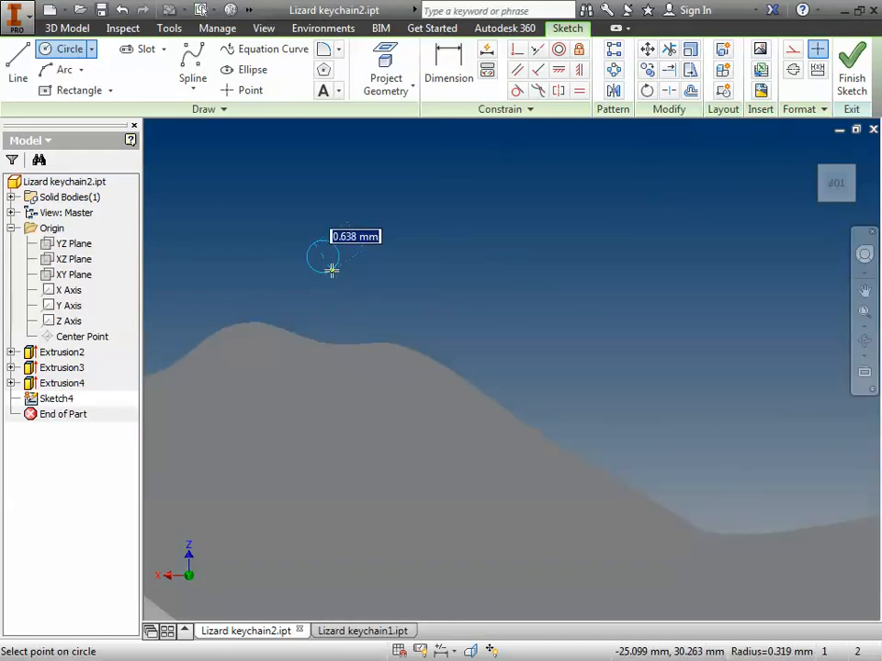
click(334, 270)
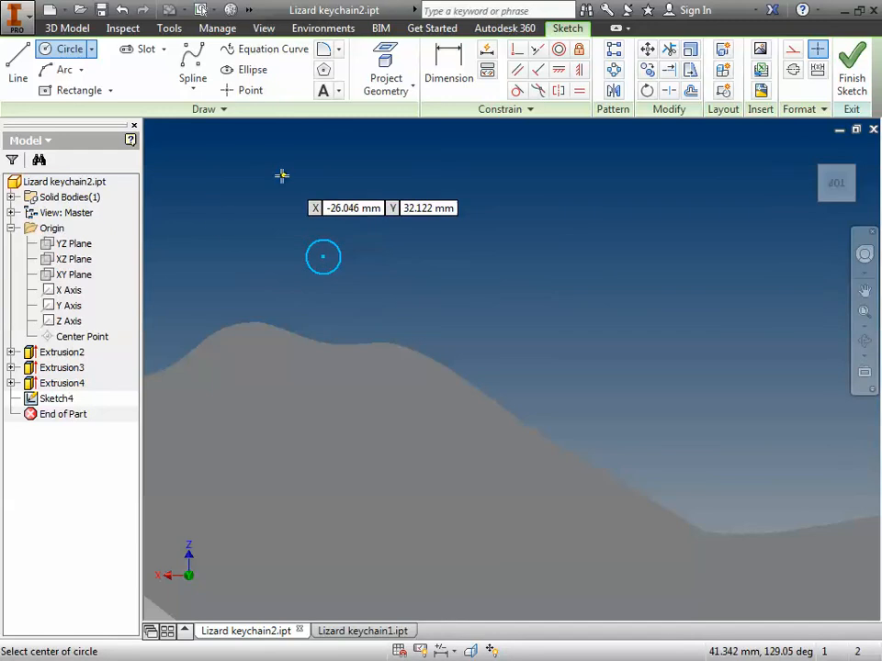
Step: Draw a sloping construction line about 1.8 mm long between the small circle and the head's edge, and finish the sketch
click(22, 75)
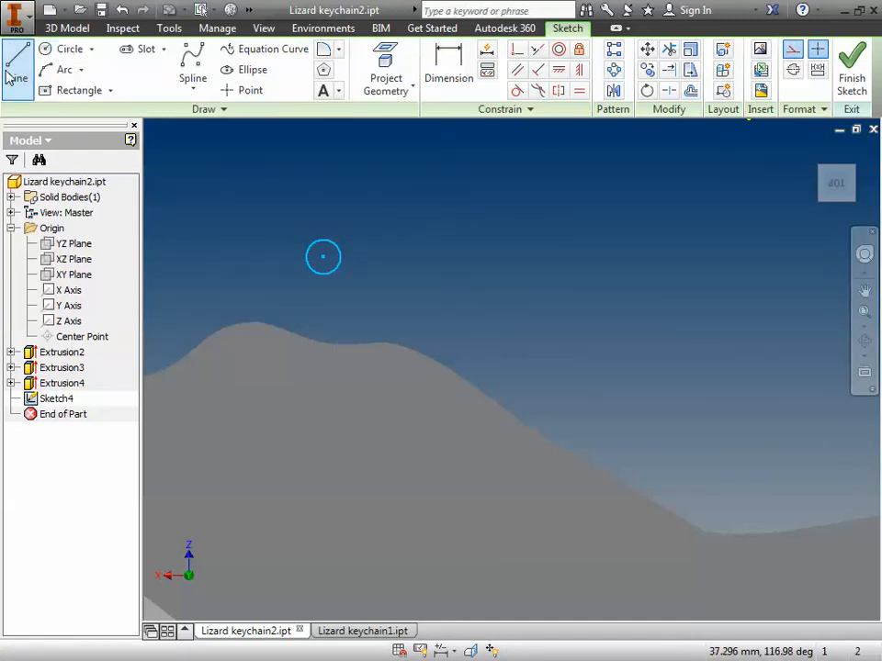
click(274, 288)
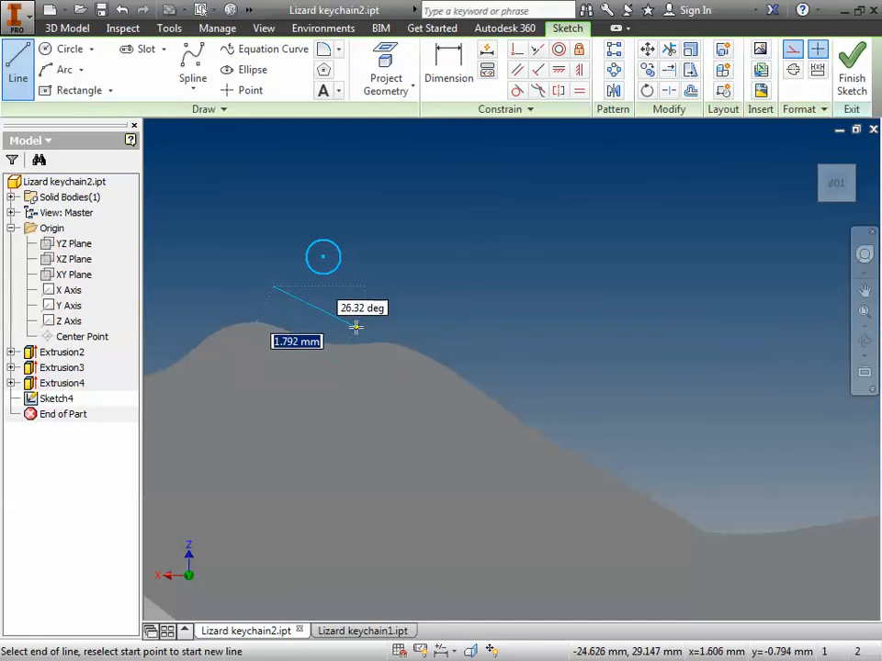
click(358, 324)
key(Escape)
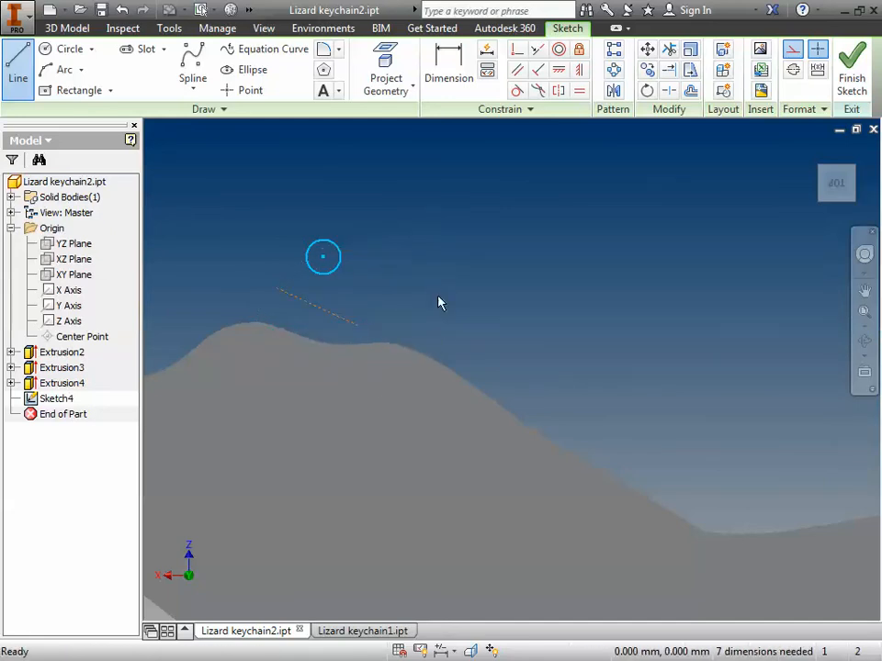
click(854, 82)
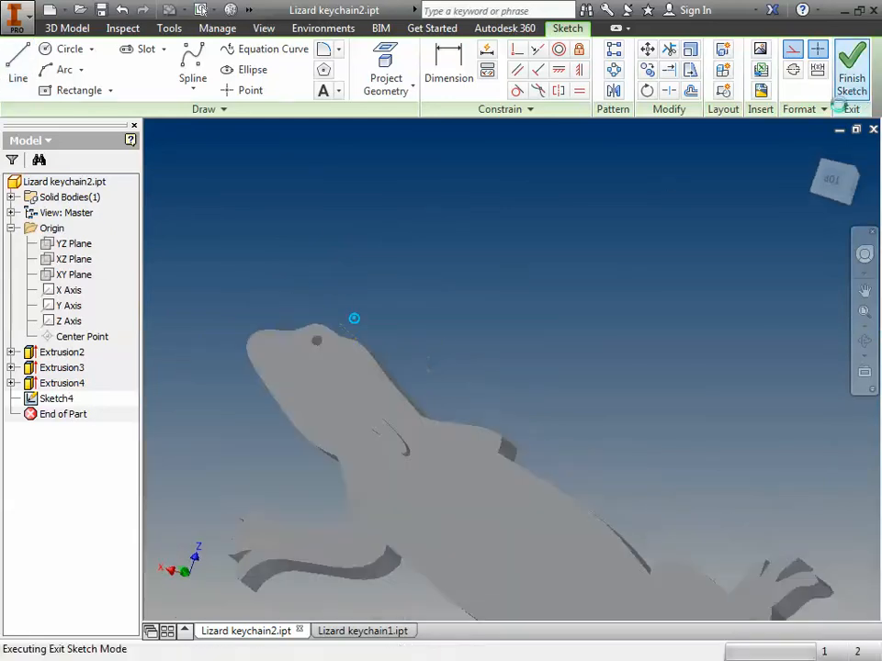
Step: Revolve the small circle a full turn around the construction line to form a ring joined to the lizard's head
scroll(487, 299, down, 4)
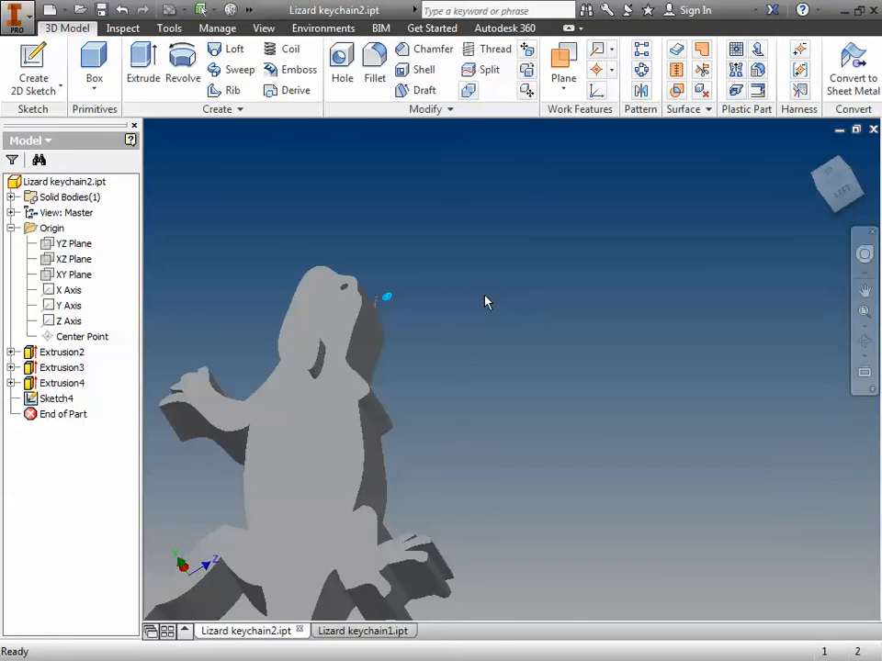
scroll(480, 307, down, 3)
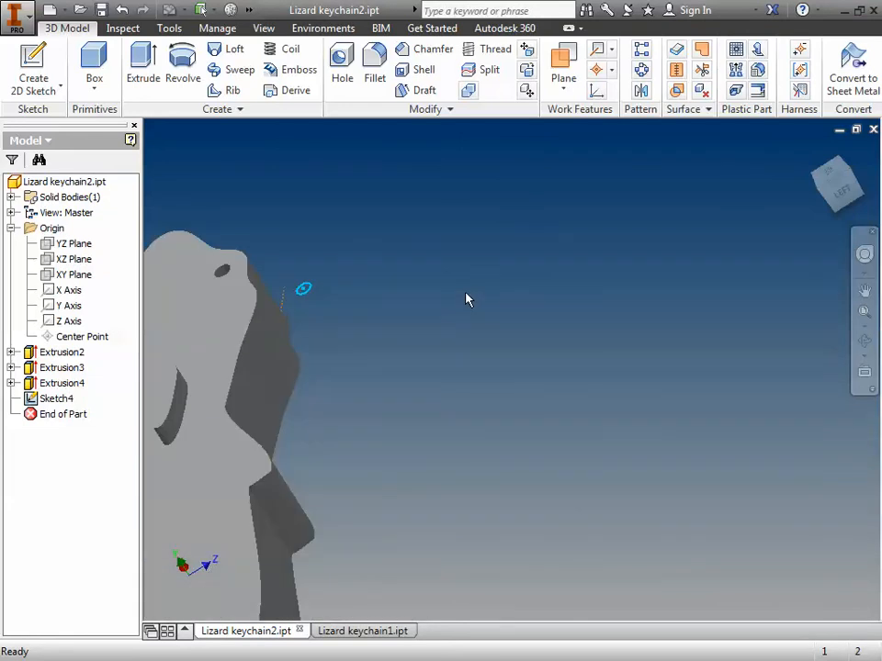
click(183, 64)
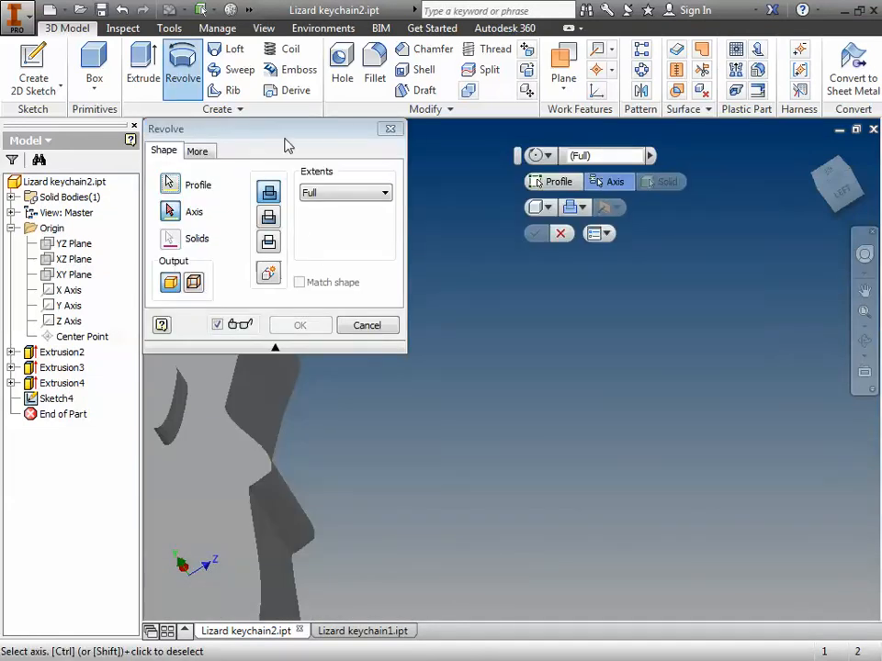
drag(292, 140, 598, 289)
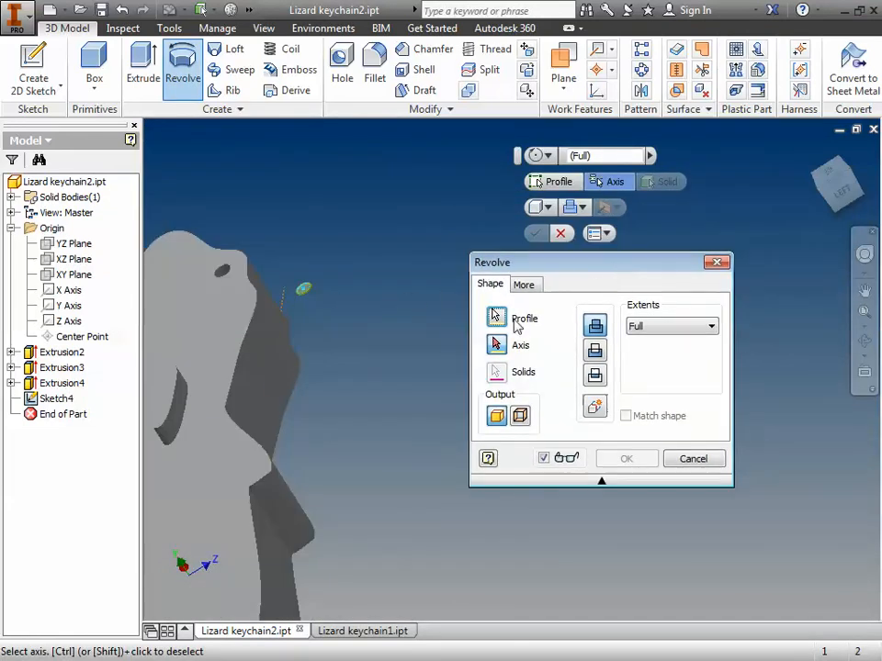
click(515, 322)
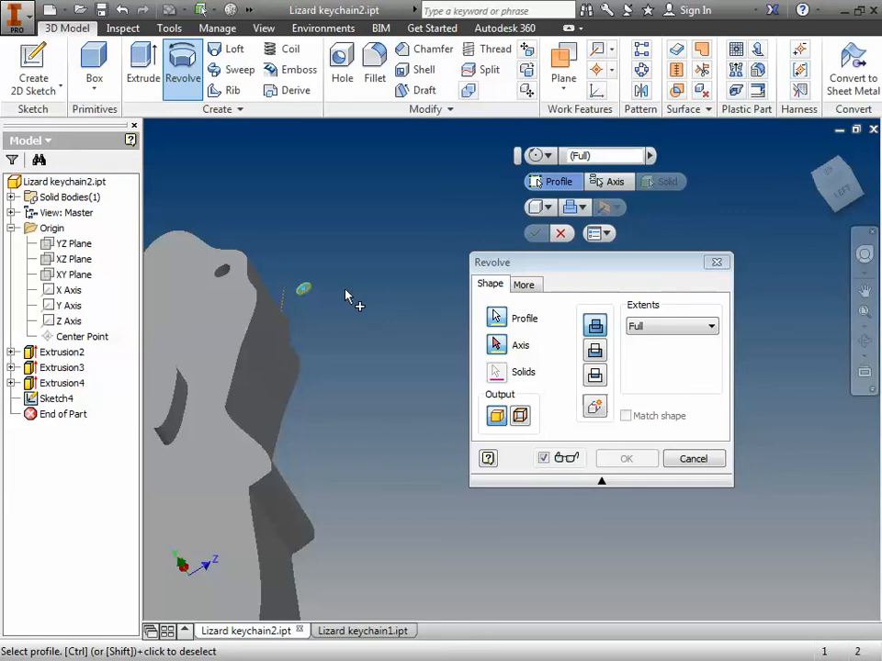
click(495, 345)
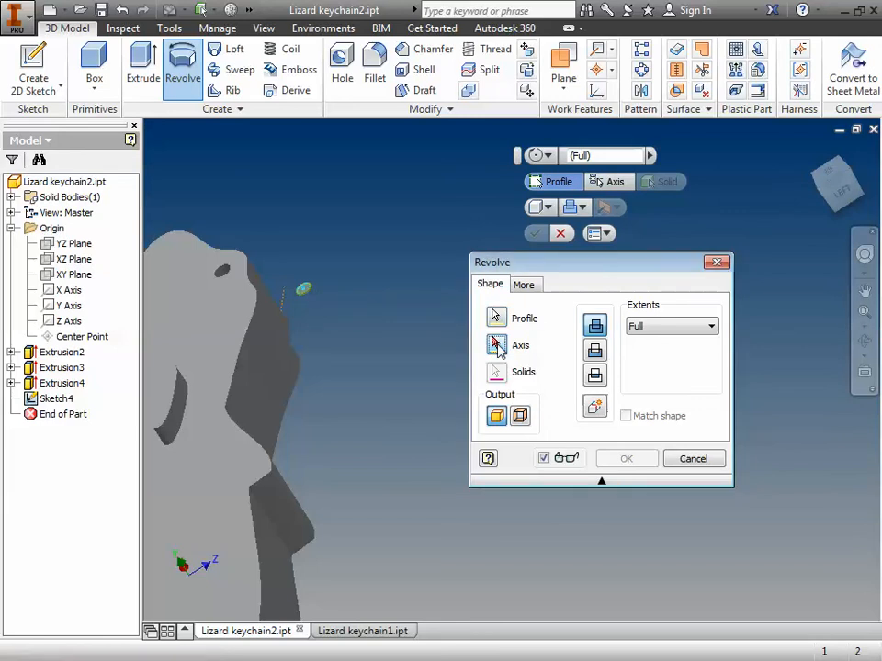
click(287, 308)
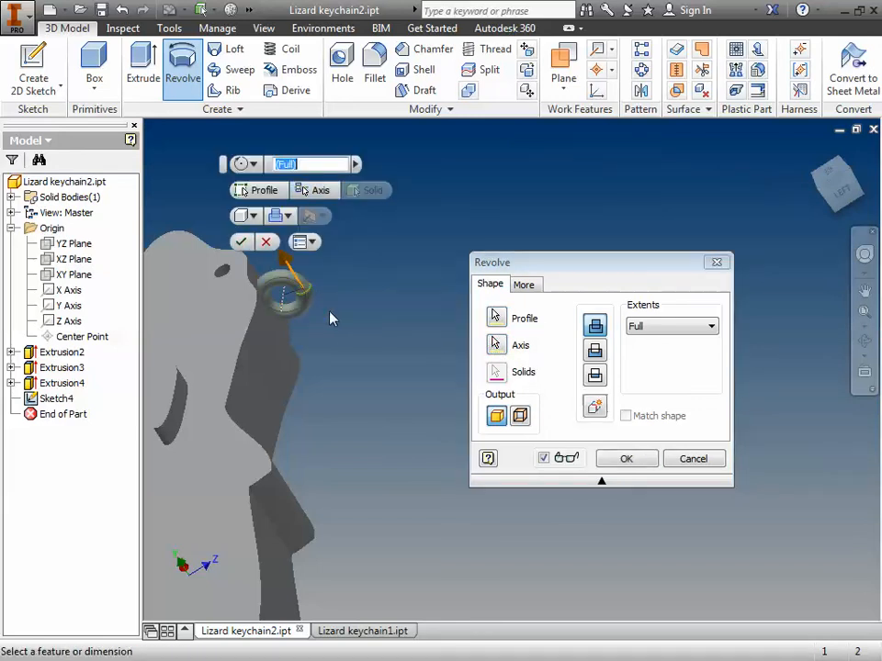
click(240, 241)
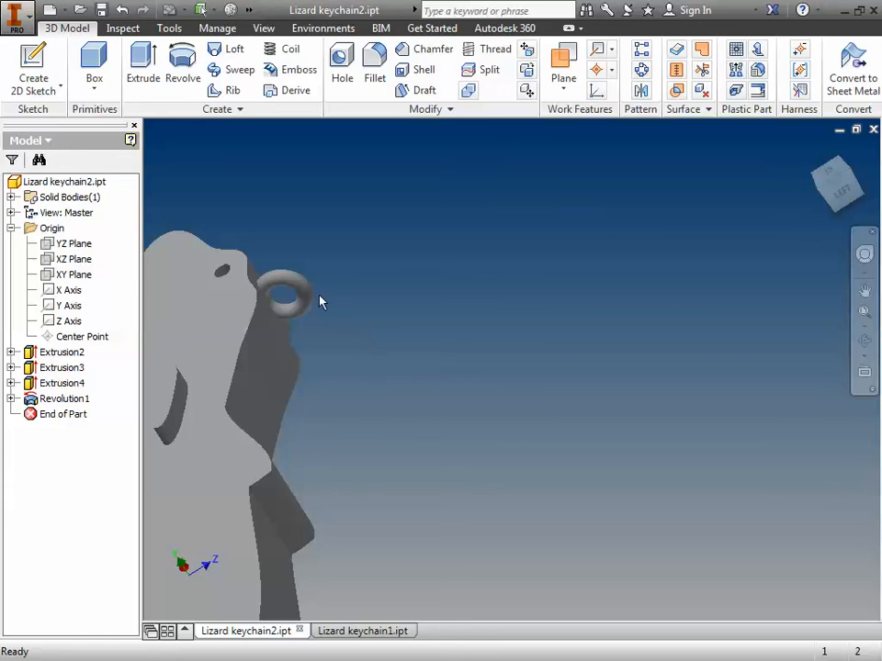
click(864, 341)
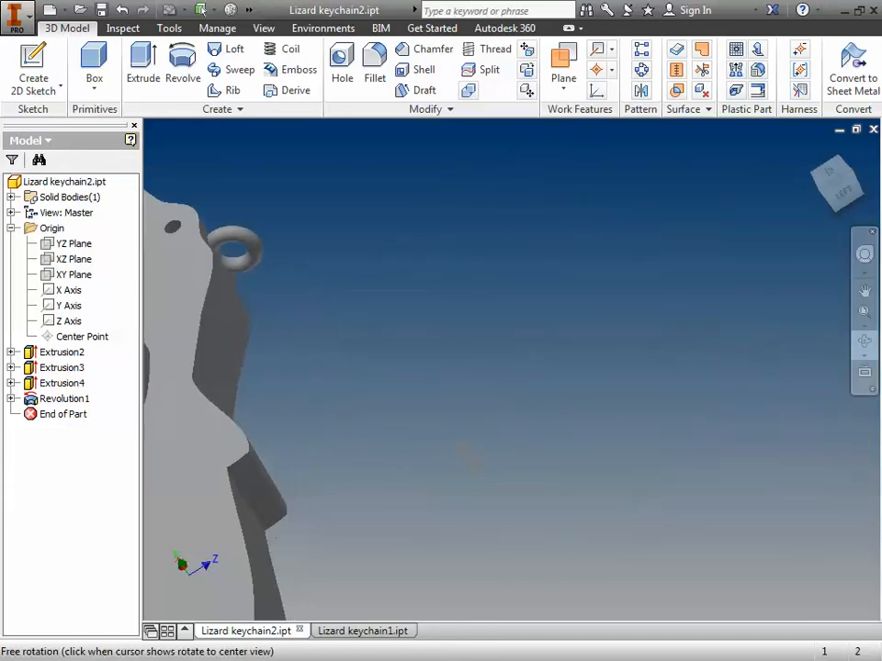
drag(466, 465, 250, 355)
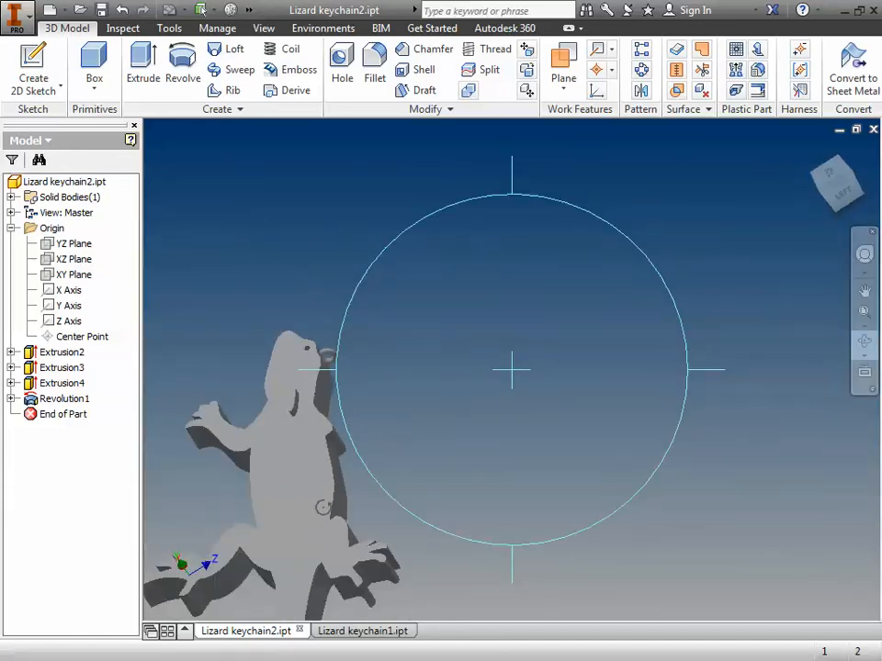
drag(352, 554, 418, 489)
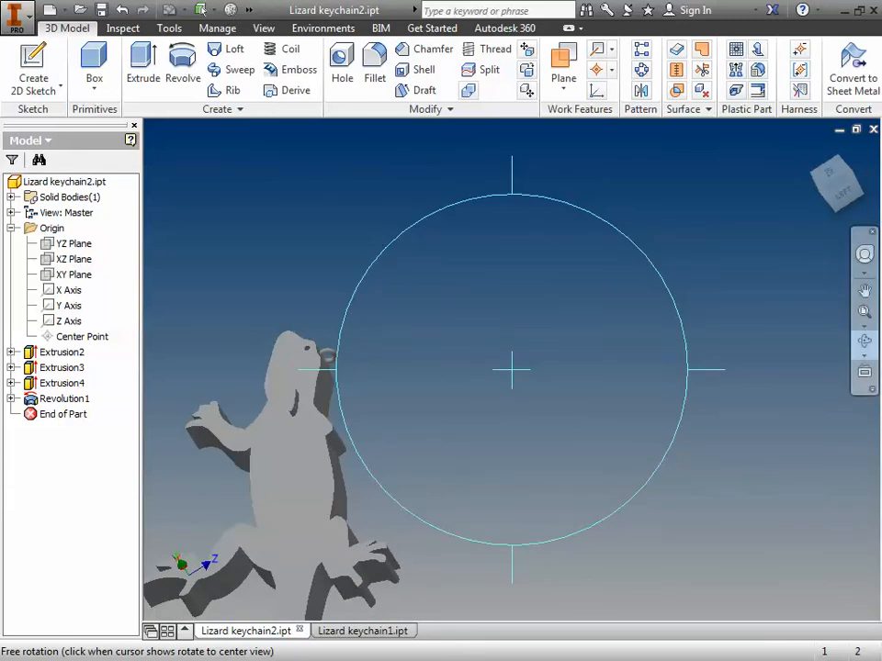